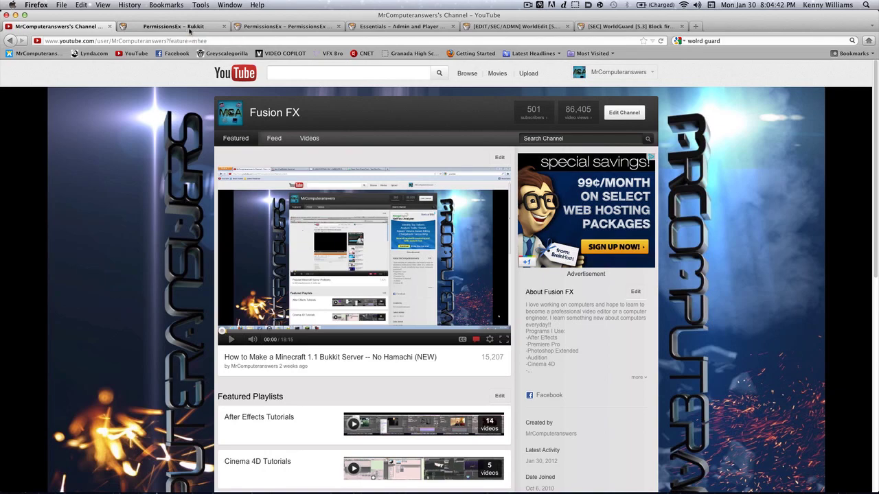
Step: Download the PermissionsEx v1.18 package from its BukkitDev page and save the zip file
click(180, 26)
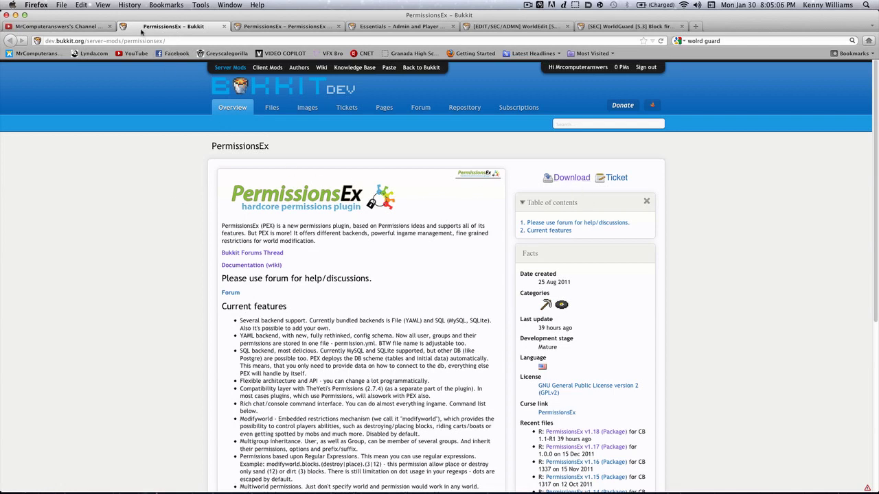
click(564, 178)
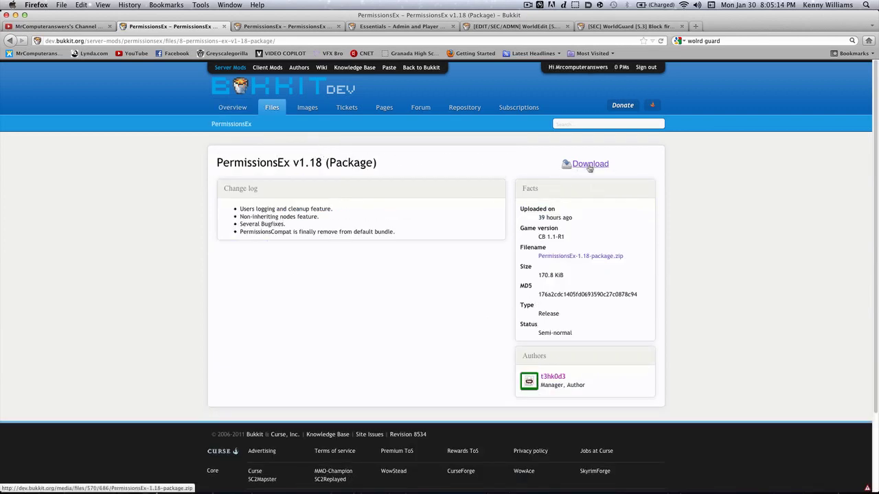
click(589, 165)
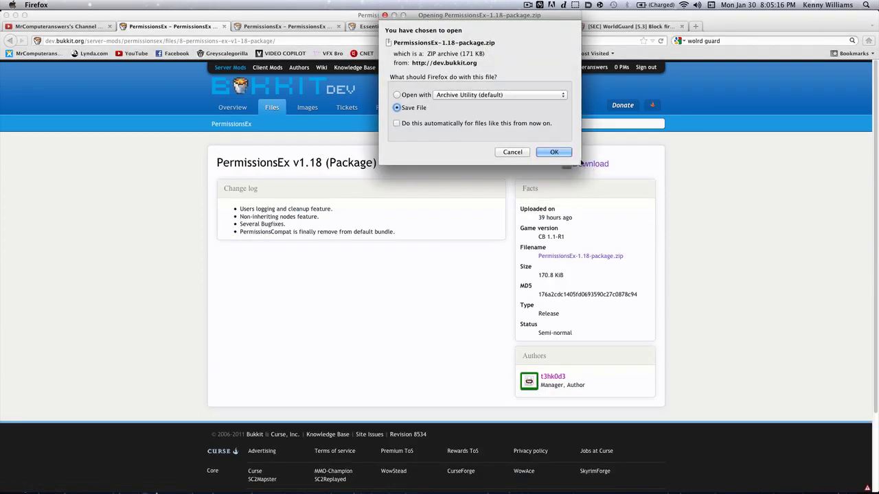
key(Return)
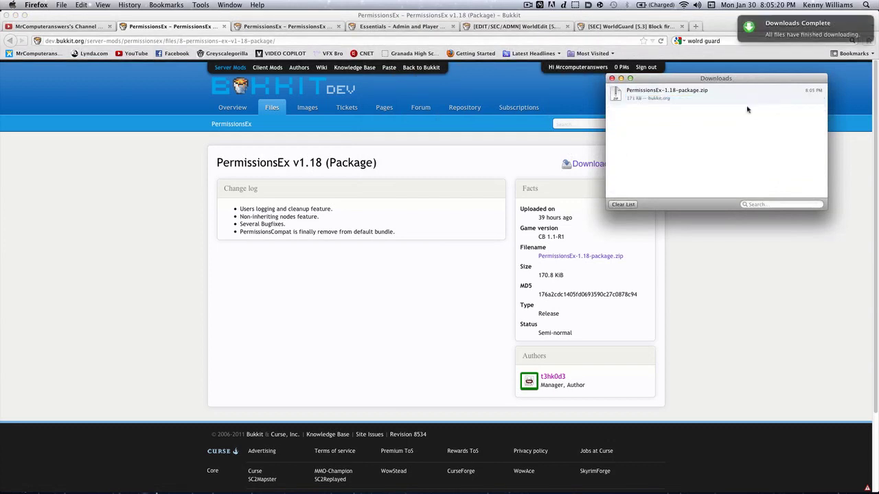
Step: Extract the downloaded PermissionsEx-1.18-package.zip and dismiss the downloads list
click(710, 88)
double_click(709, 87)
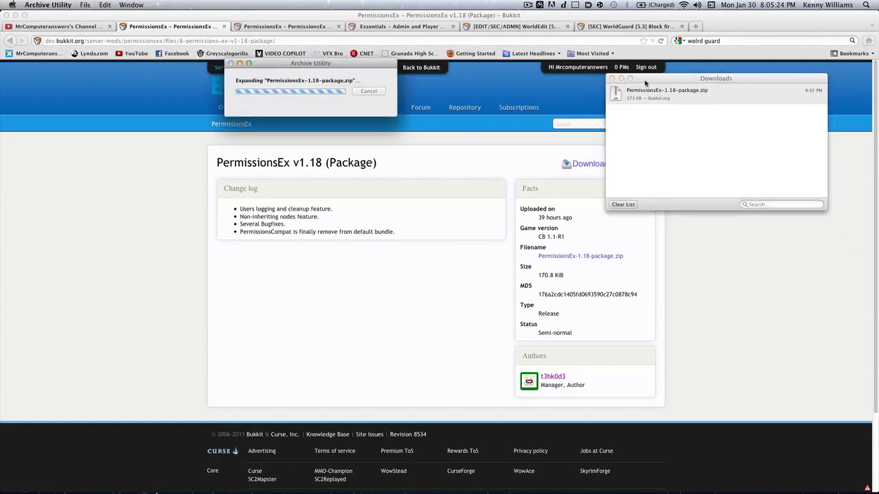
click(595, 84)
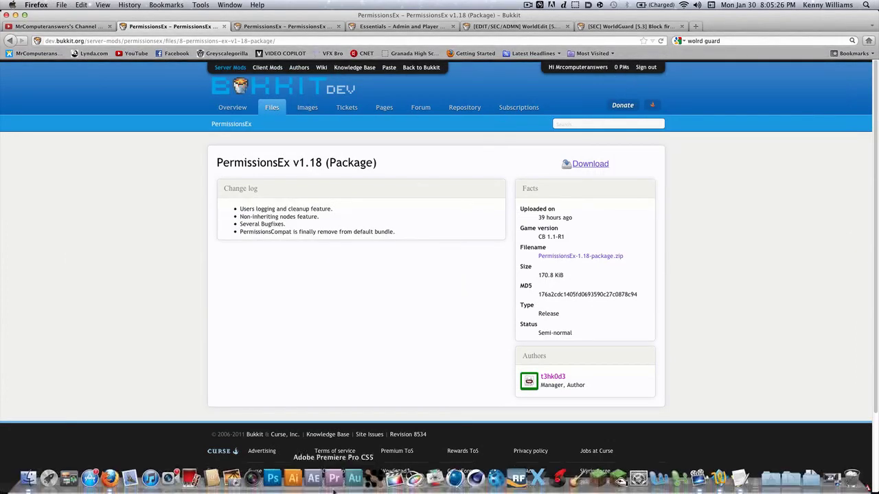
Step: In Finder, show the extracted PermissionsEx-1.18-package folder in column view and move its window clear of the workspace
click(28, 484)
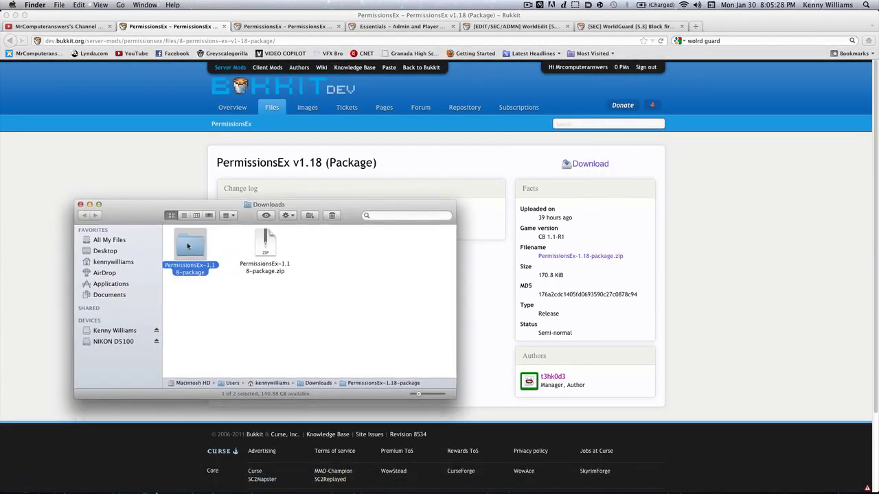
click(183, 215)
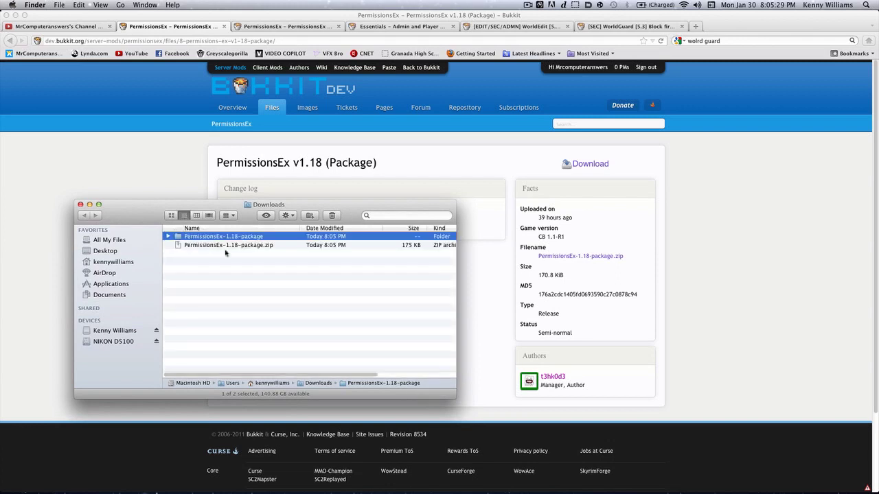
click(196, 215)
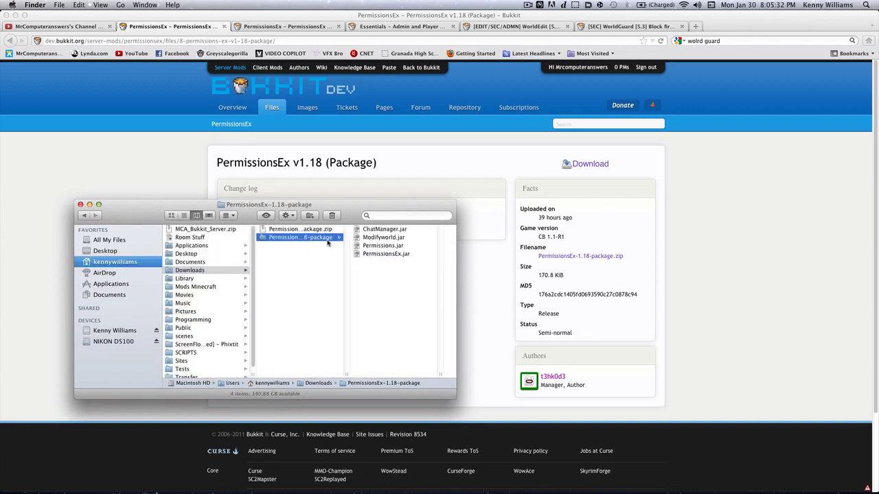
click(388, 254)
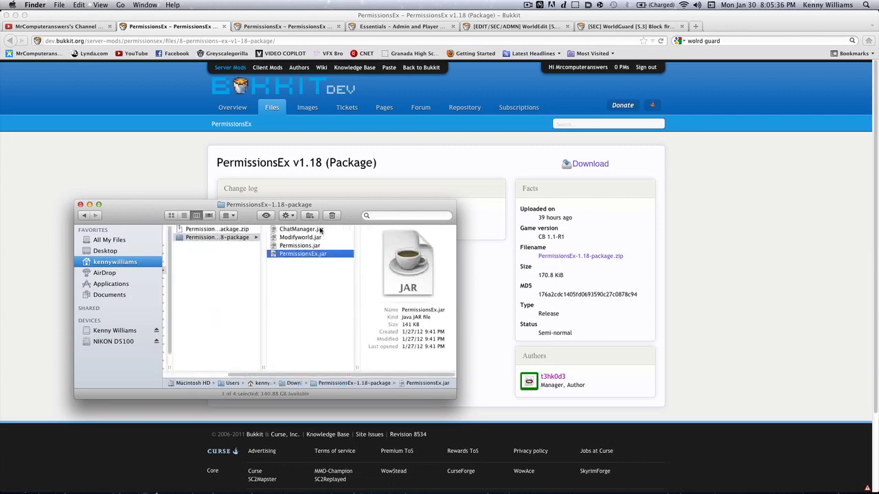
drag(272, 204, 206, 87)
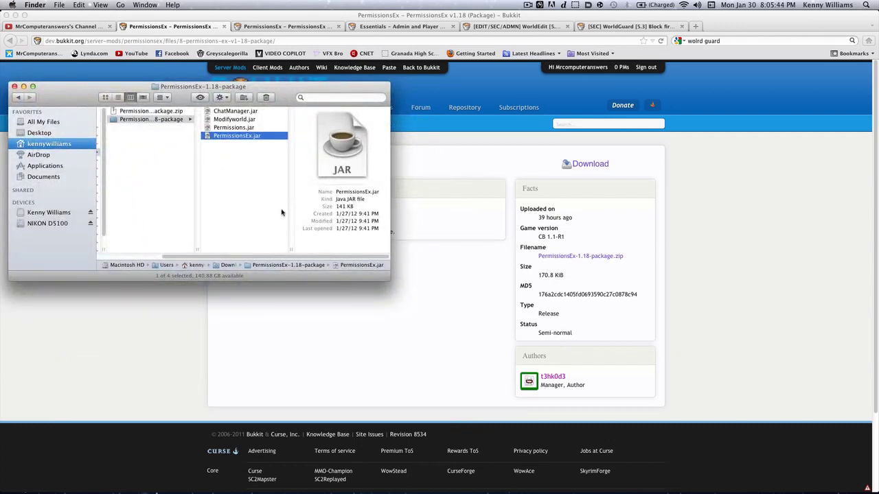
Step: Open a second Finder window at the plugins folder of Tutorial Server on the Desktop
mouse_move(69, 478)
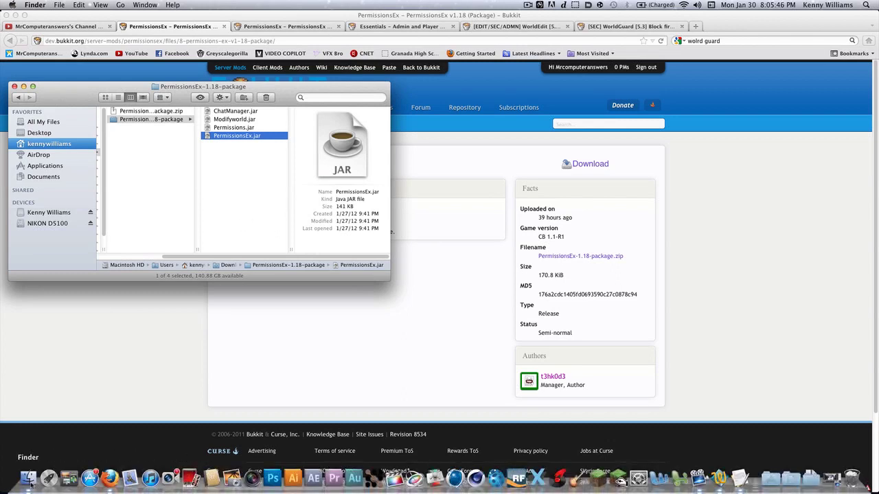
right_click(29, 480)
click(56, 375)
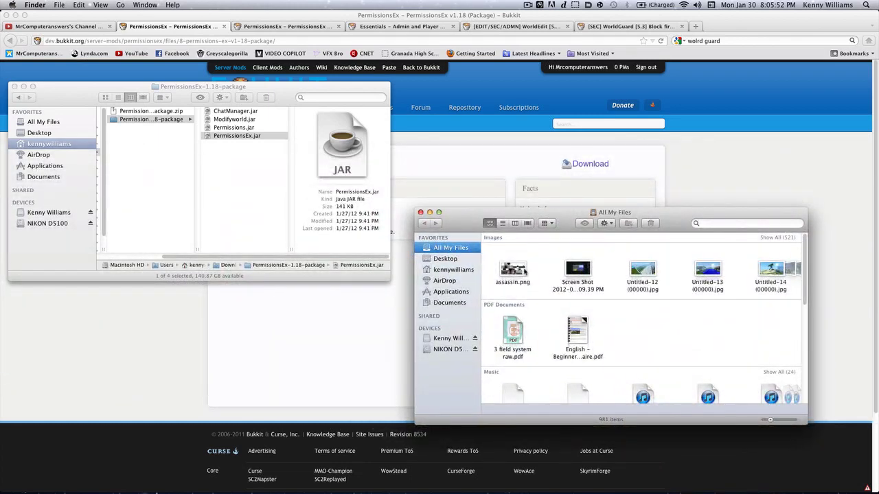
click(451, 260)
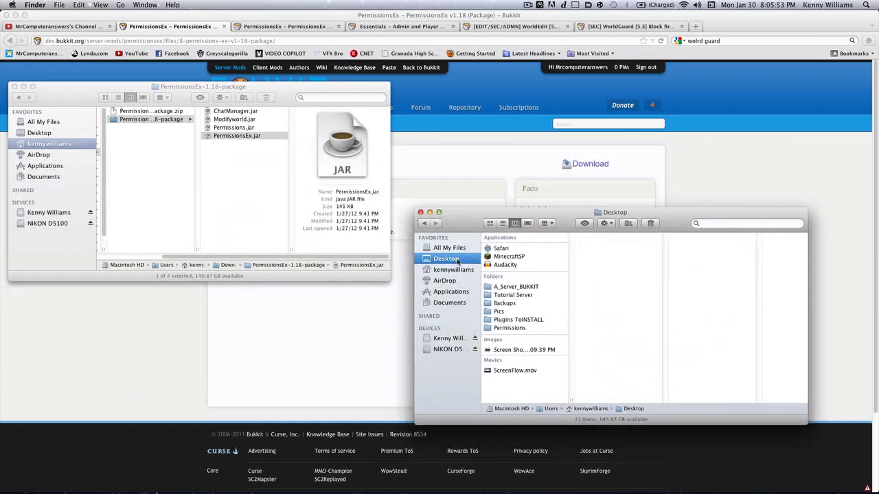
click(506, 296)
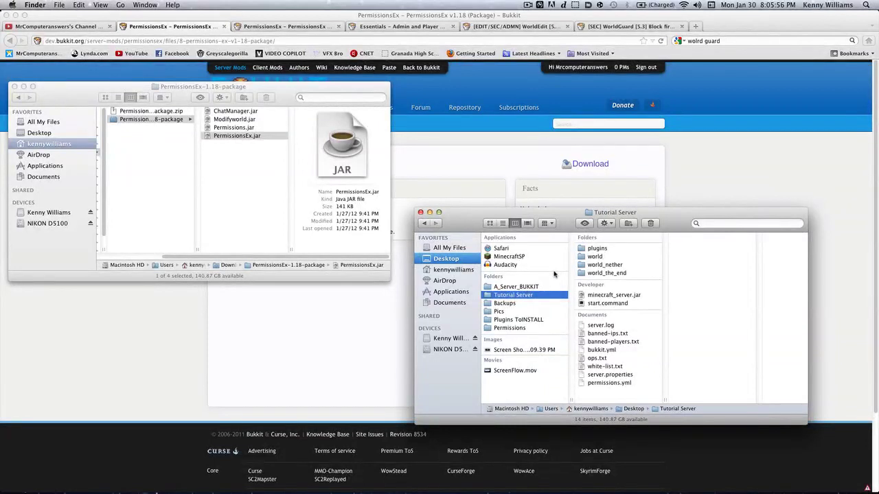
click(600, 250)
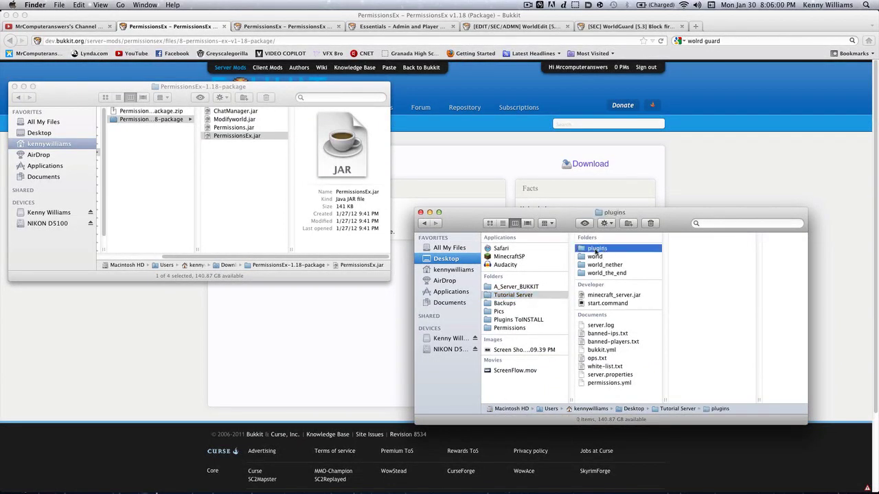
Step: Move ChatManager.jar, Modifyworld.jar, Permissions.jar and PermissionsEx.jar from the extracted package into the server's plugins folder
click(250, 141)
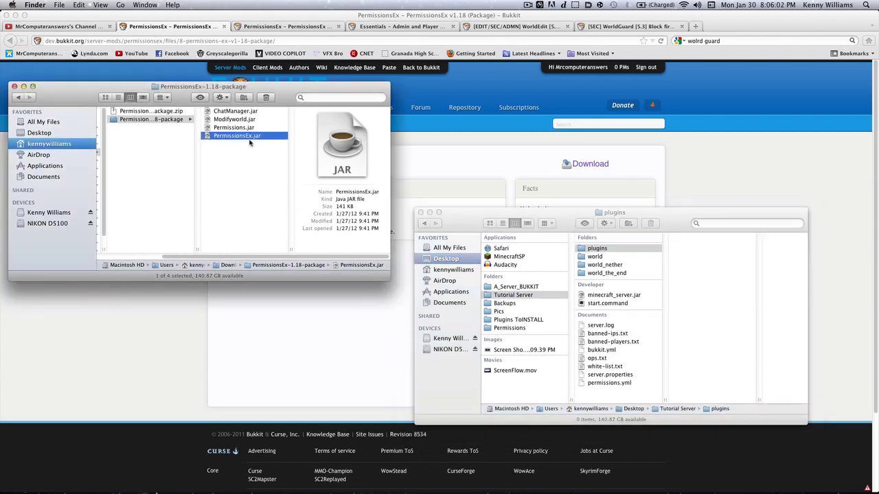
shift+click(227, 114)
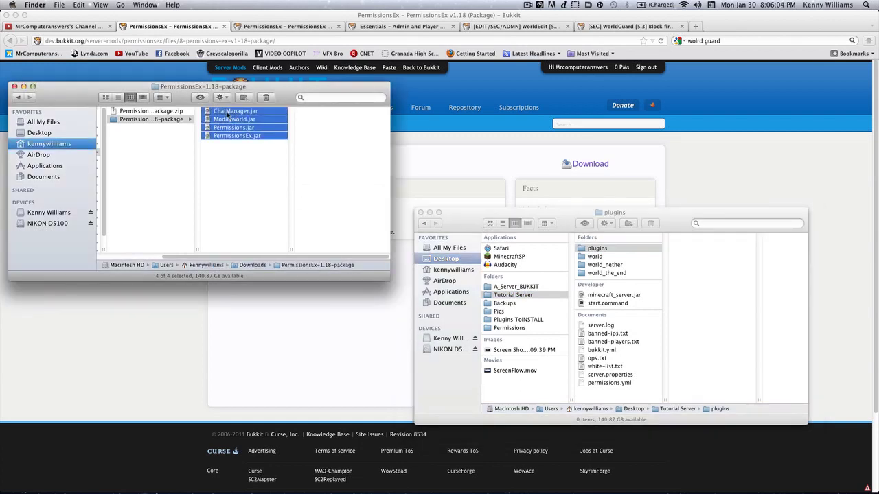
drag(231, 111, 691, 272)
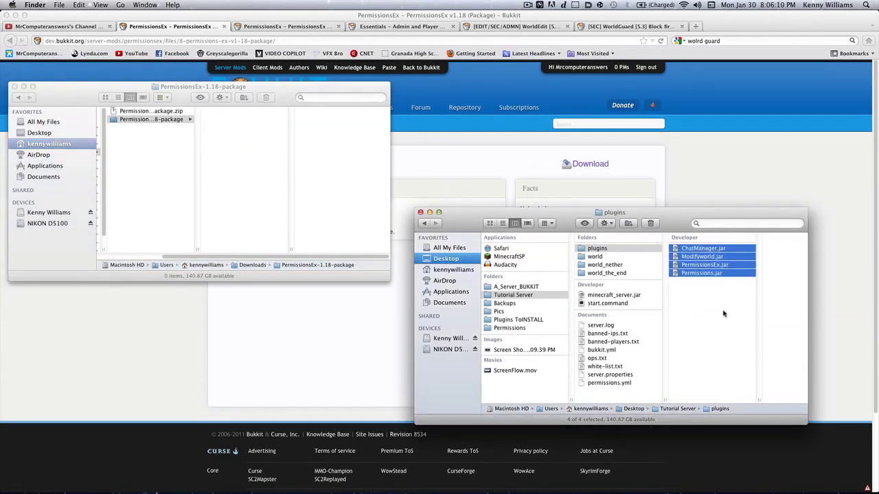
click(722, 309)
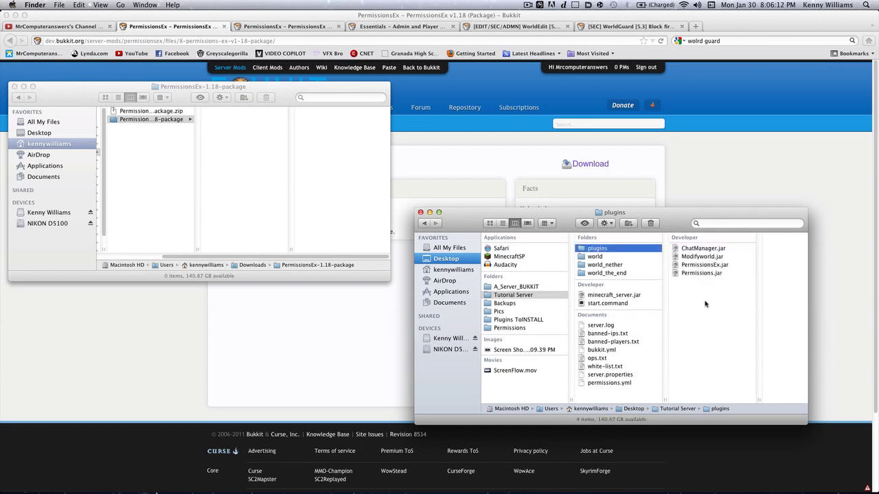
Step: Launch the server with start.command, close the old Terminal window, and display the plugins folder's contents
double_click(618, 303)
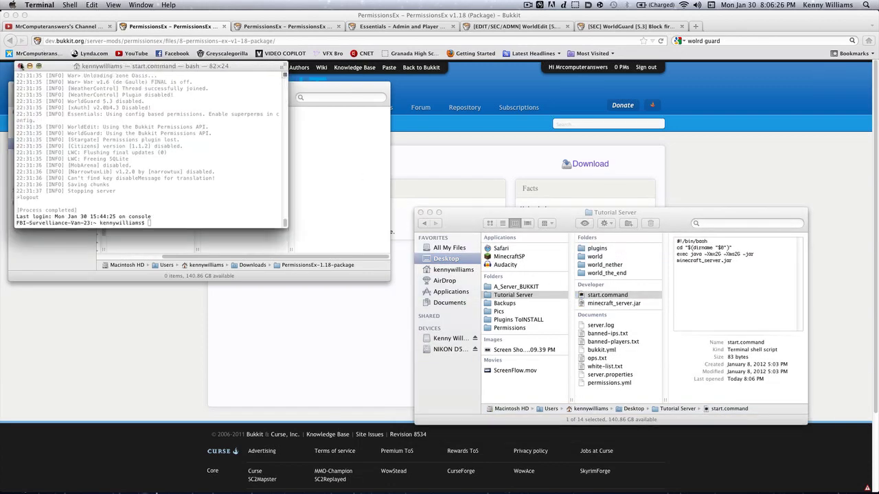
click(20, 66)
drag(206, 66, 264, 111)
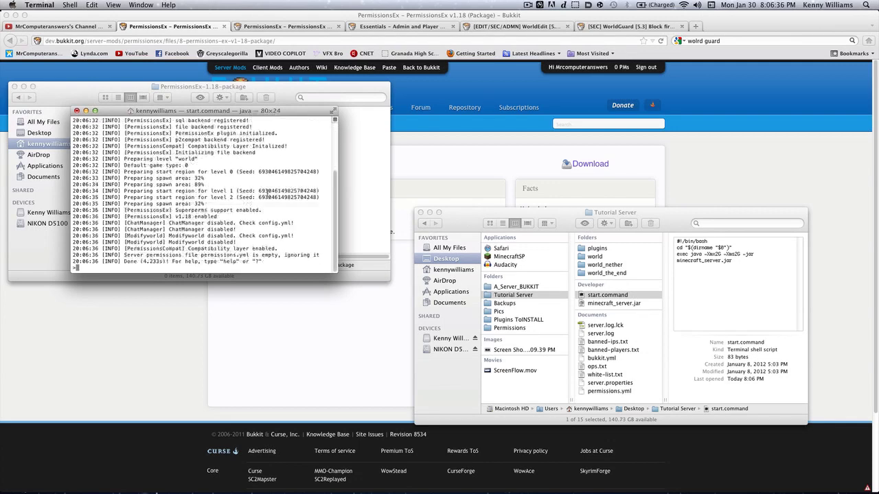
click(682, 223)
click(607, 250)
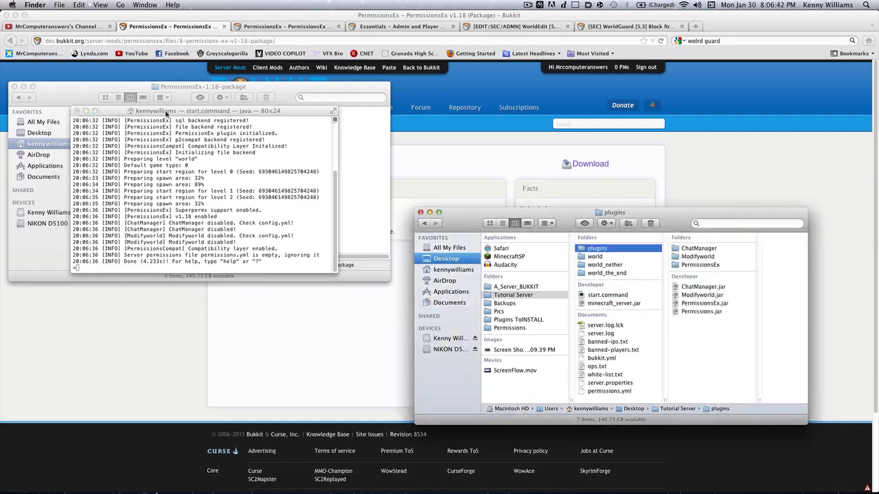
Step: Stop the server with the stop command in its Terminal console and close that window
click(233, 160)
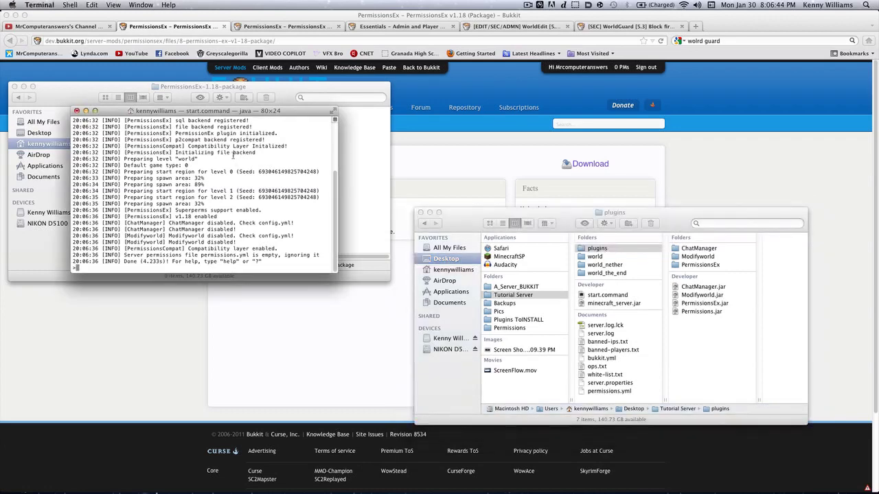
text(stop)
key(Return)
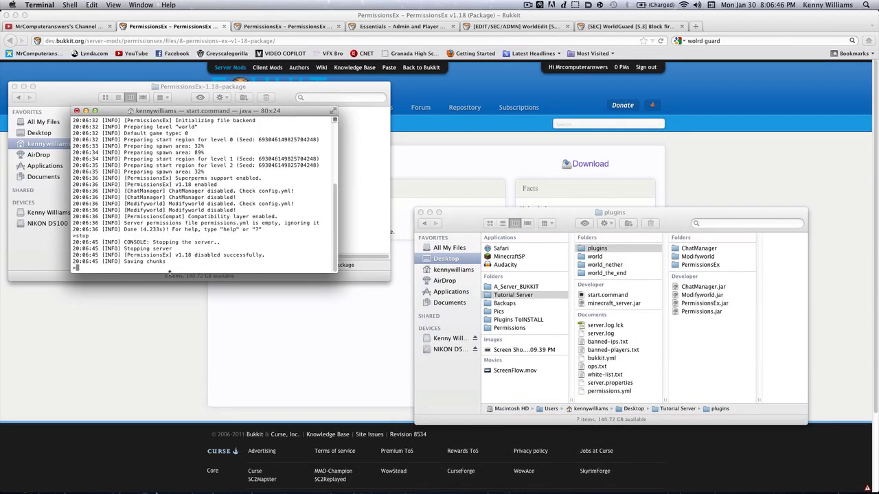
drag(725, 213, 593, 158)
click(77, 110)
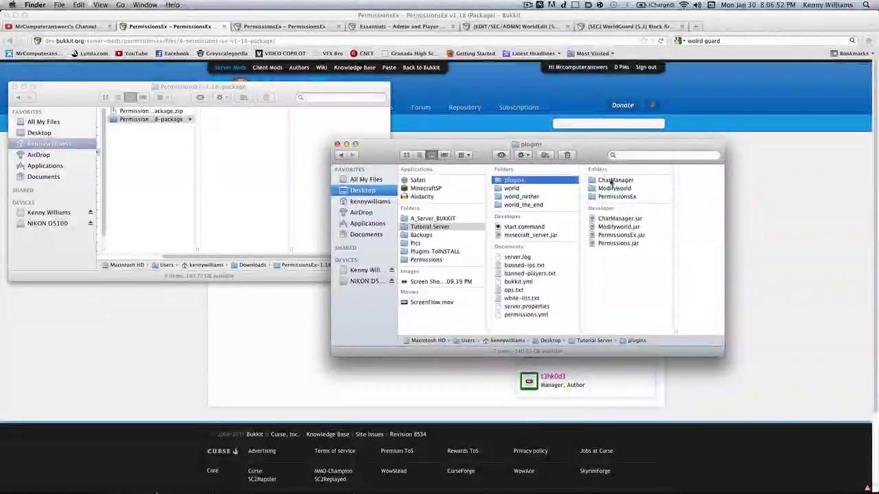
Step: Open config.yml from the PermissionsEx plugin folder in TextWrangler and examine its permissions.yml backend entry
click(608, 196)
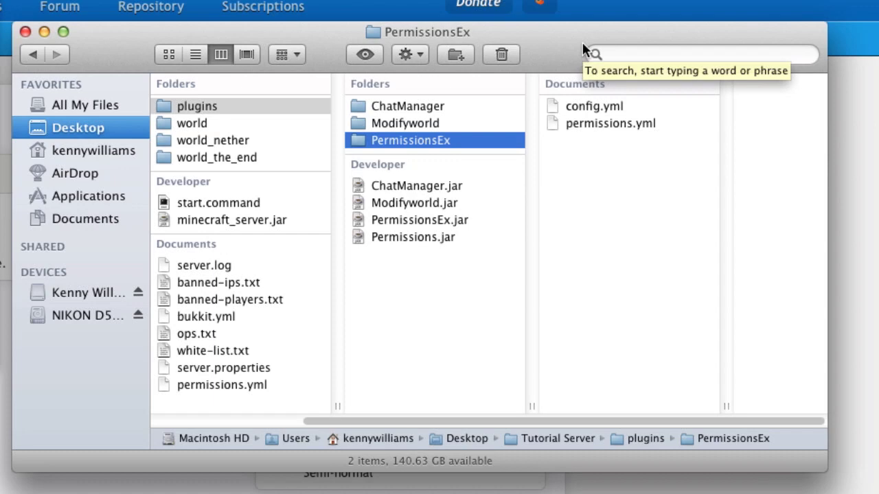
click(589, 105)
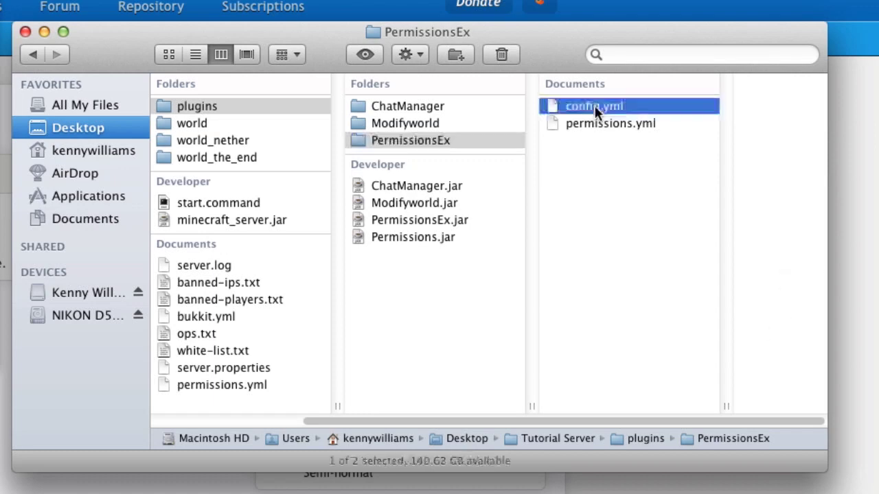
right_click(483, 106)
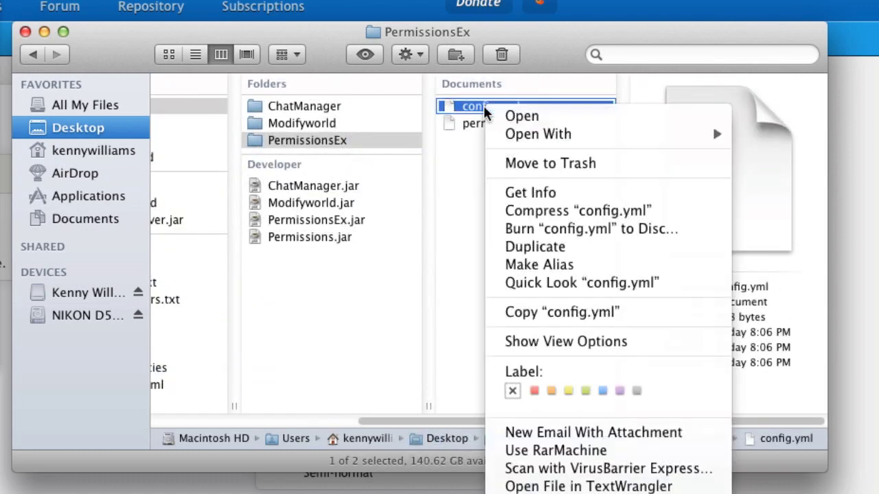
mouse_move(692, 137)
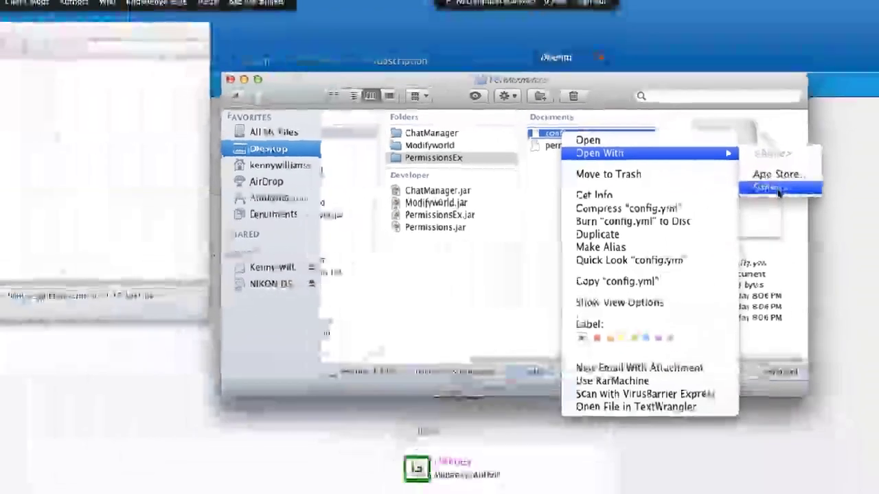
click(781, 183)
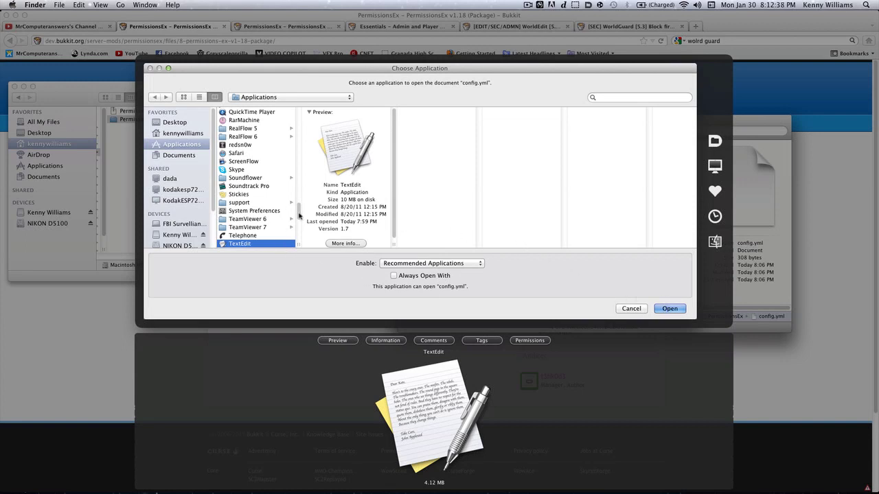
scroll(300, 214, down, 3)
click(275, 234)
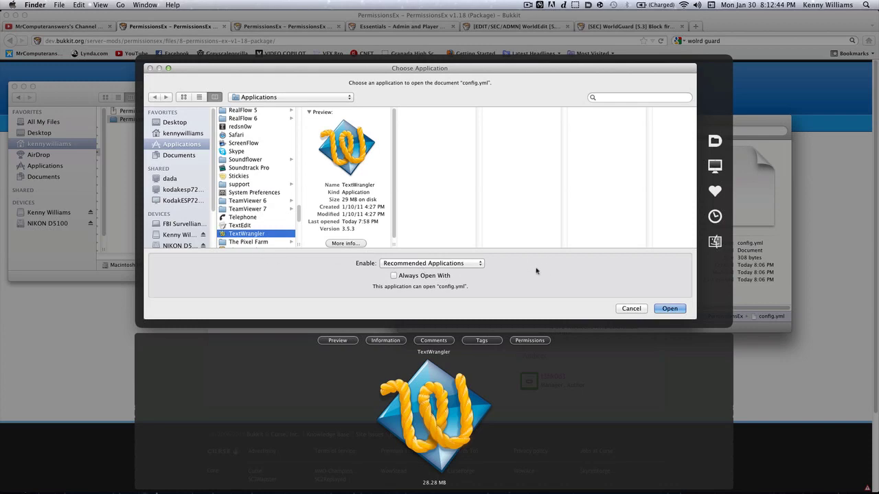
click(670, 310)
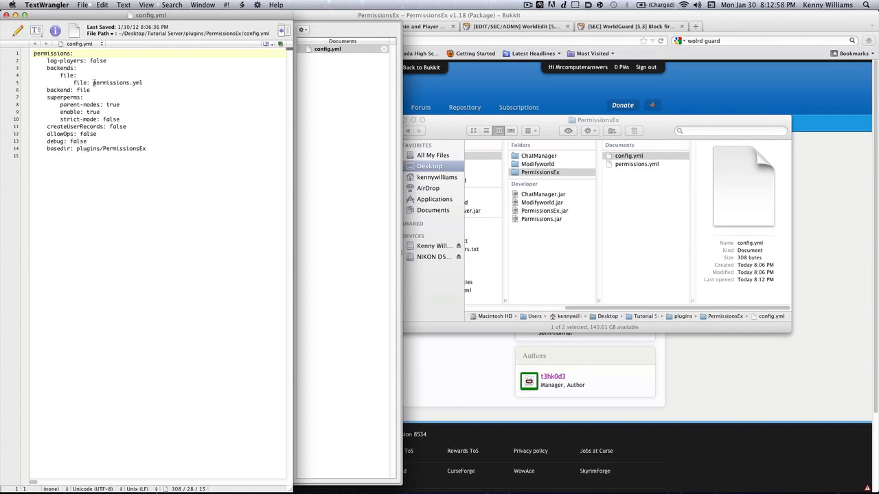
drag(92, 82, 146, 84)
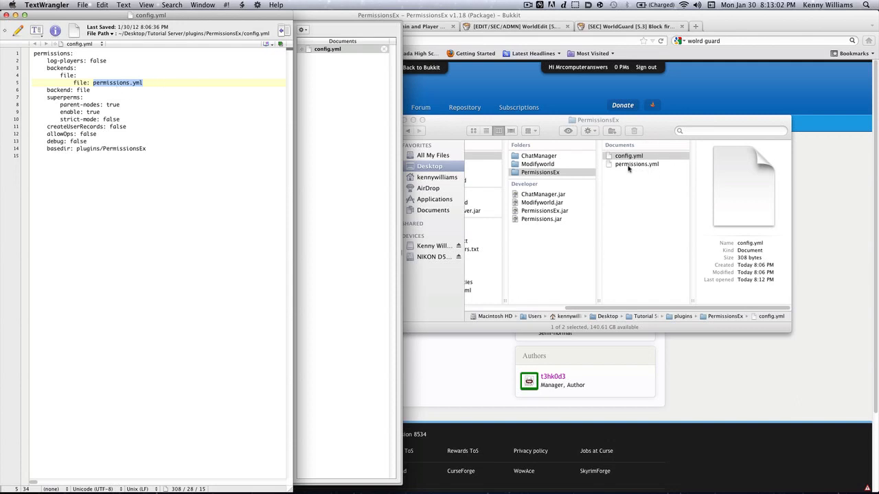
click(117, 133)
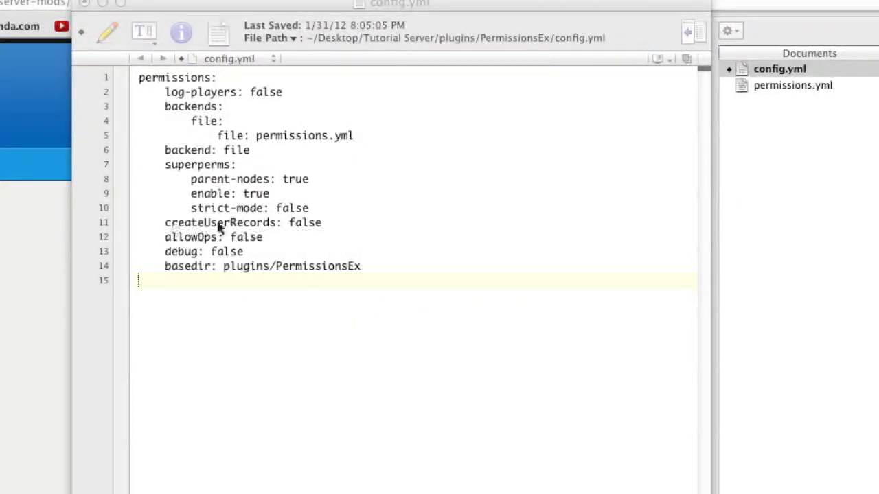
Step: Set createUserRecords to true in config.yml
click(289, 224)
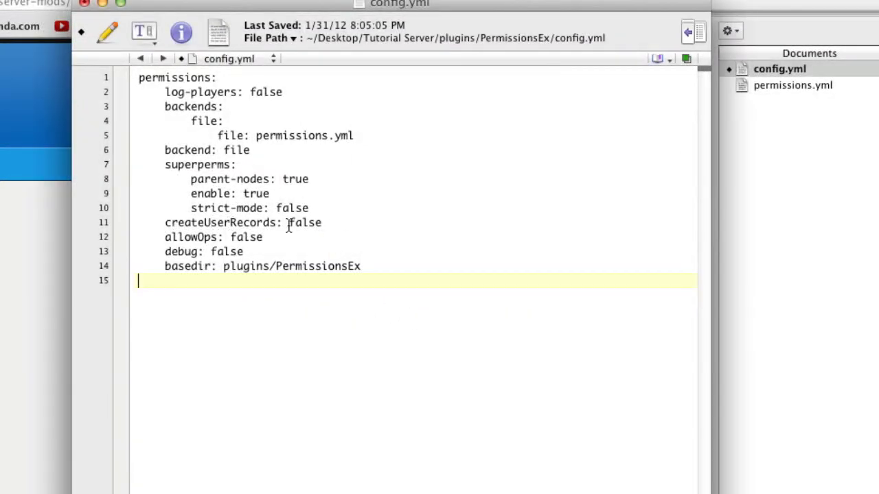
drag(290, 223, 326, 227)
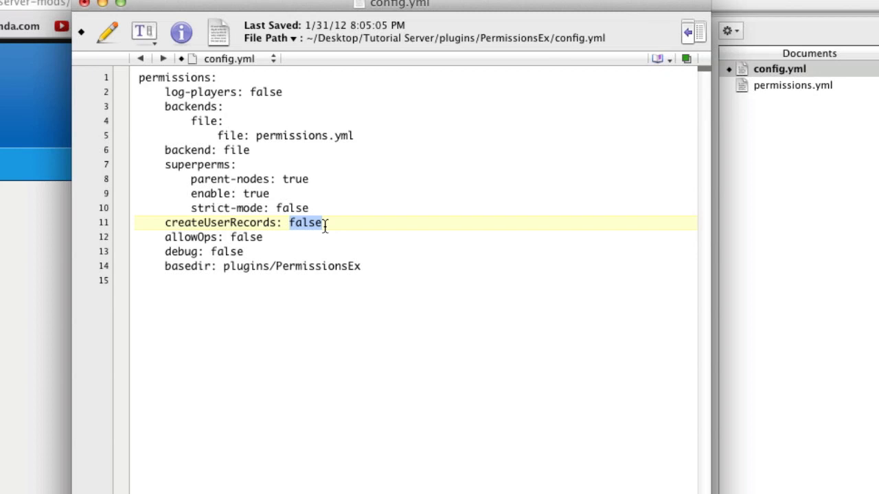
text(true)
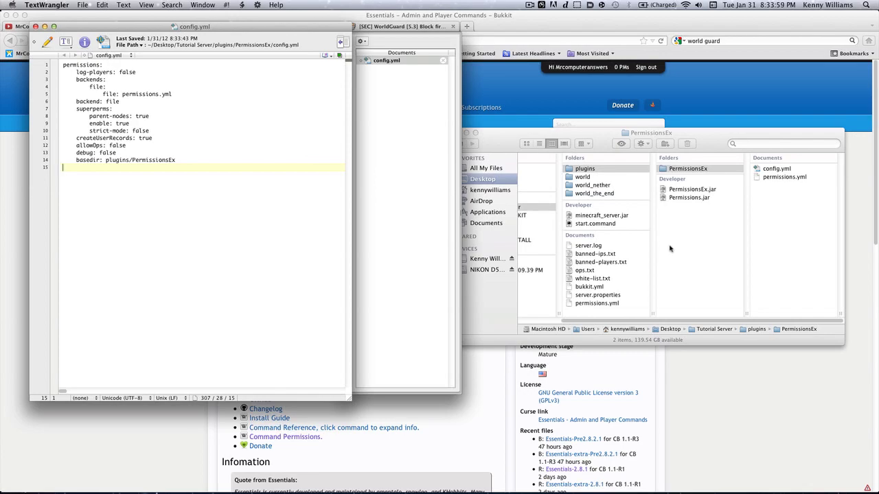
Step: Open permissions.yml from the server's plugins/PermissionsEx folder in TextWrangler, choosing to always open it with that application
drag(653, 322, 611, 322)
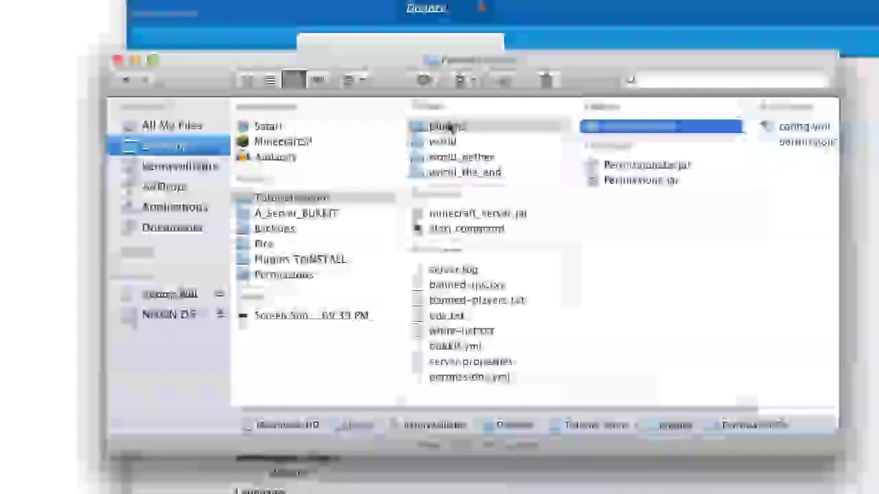
click(447, 127)
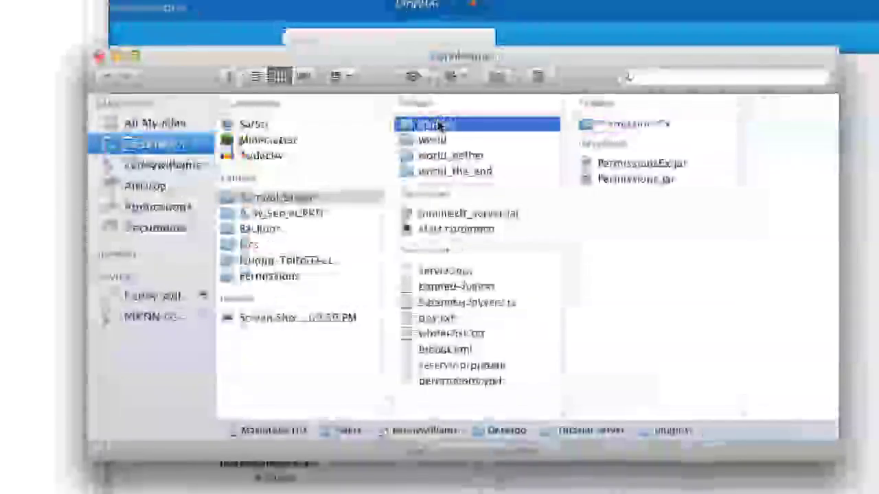
scroll(665, 127, right, 3)
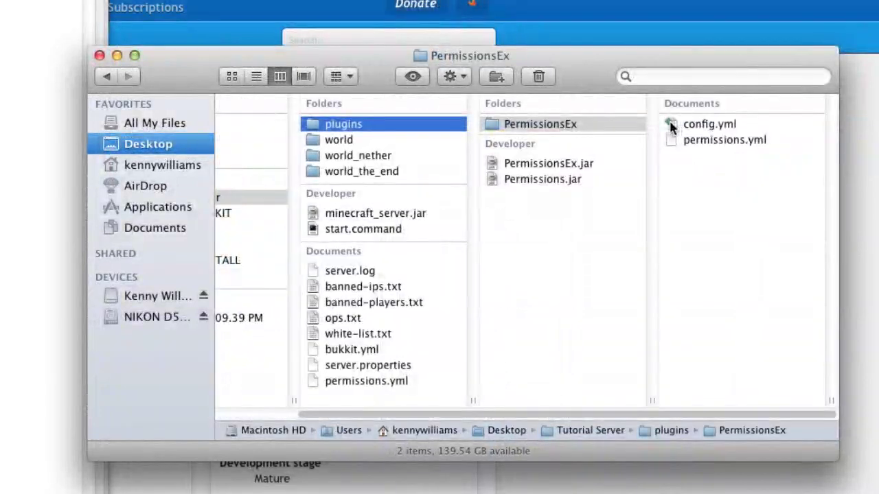
click(712, 142)
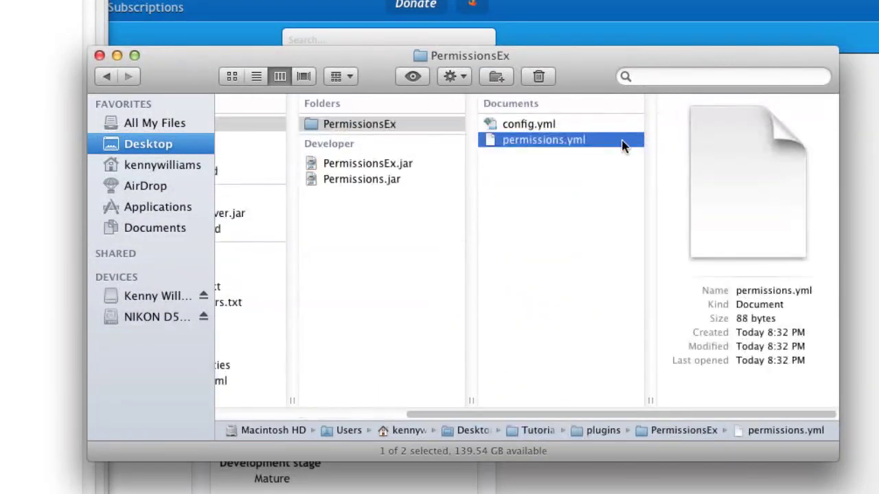
right_click(512, 142)
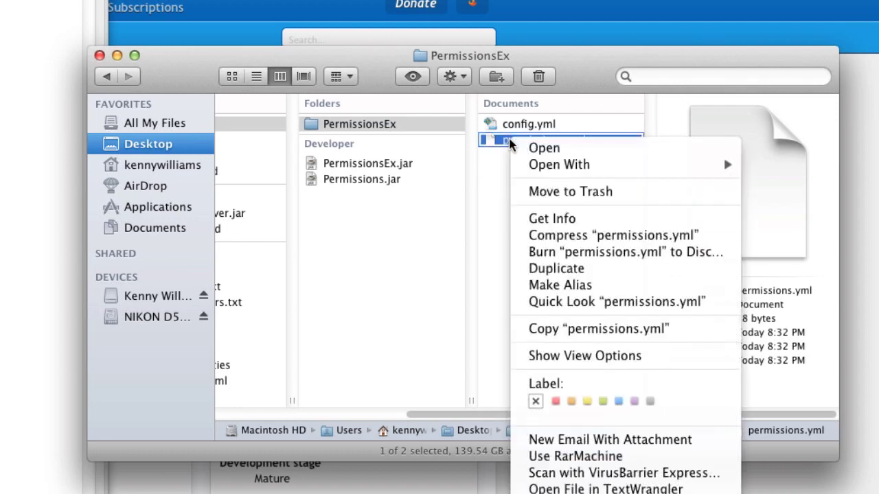
mouse_move(575, 171)
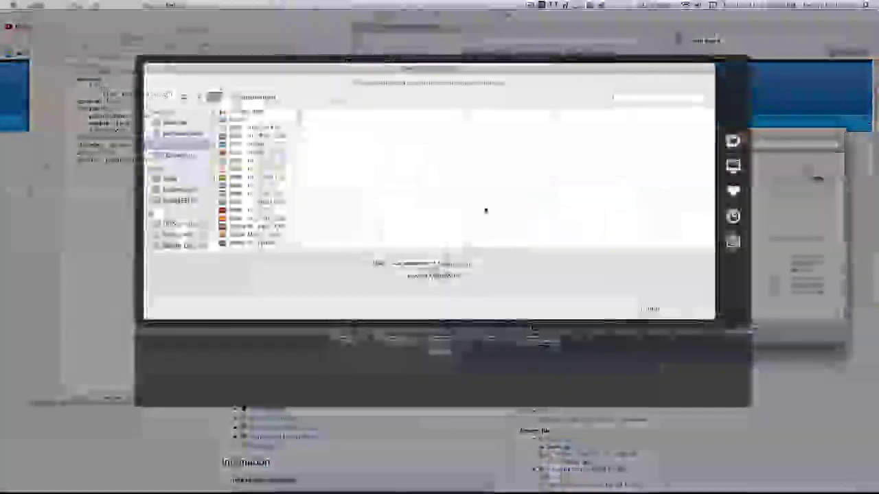
click(247, 243)
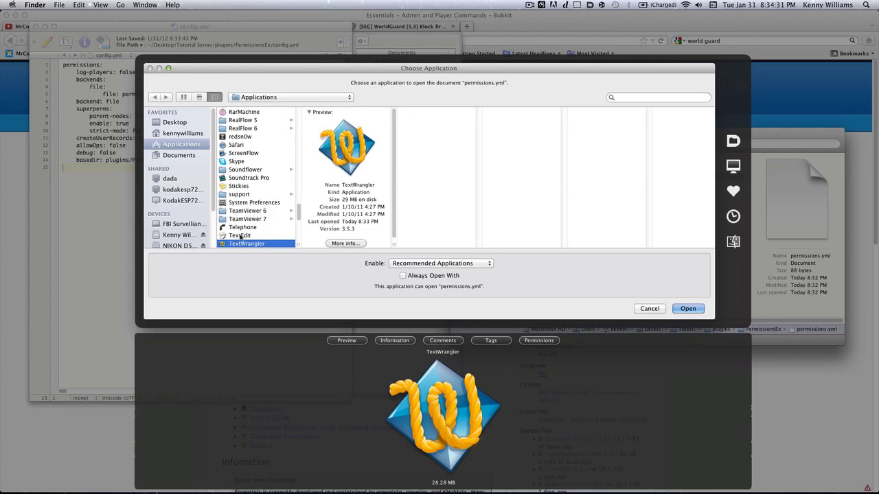
click(403, 275)
click(687, 308)
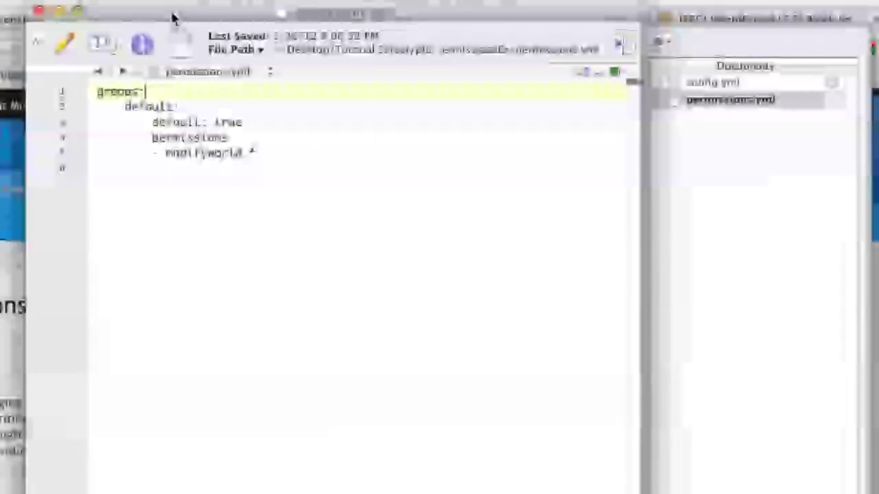
Step: Examine the groups section of permissions.yml, including the indentation of the default group and its permissions entry
drag(256, 152, 55, 71)
click(356, 156)
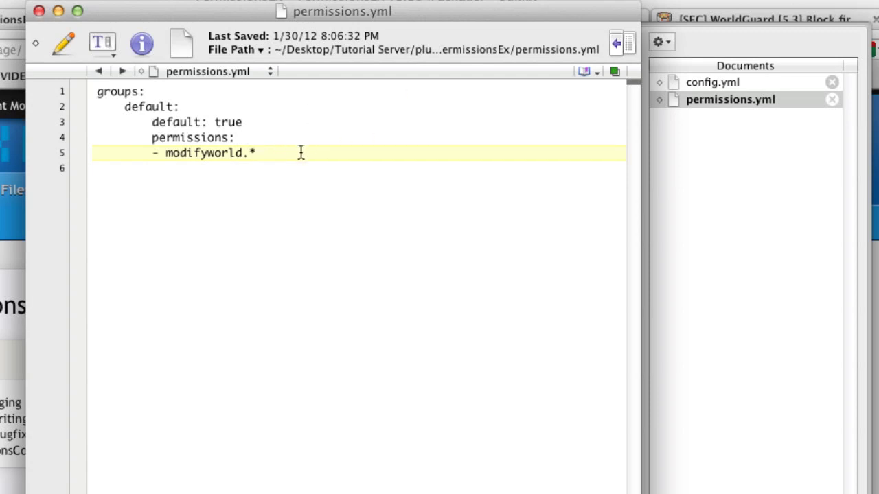
drag(146, 92, 86, 94)
click(142, 92)
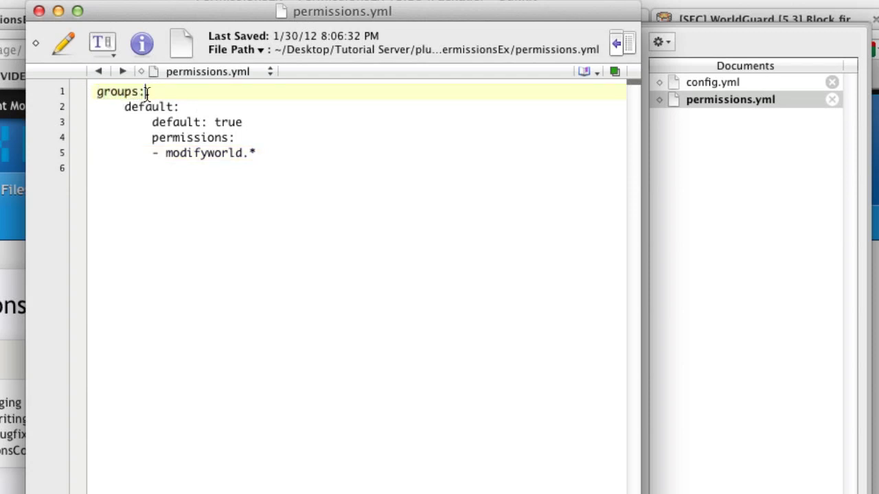
click(95, 109)
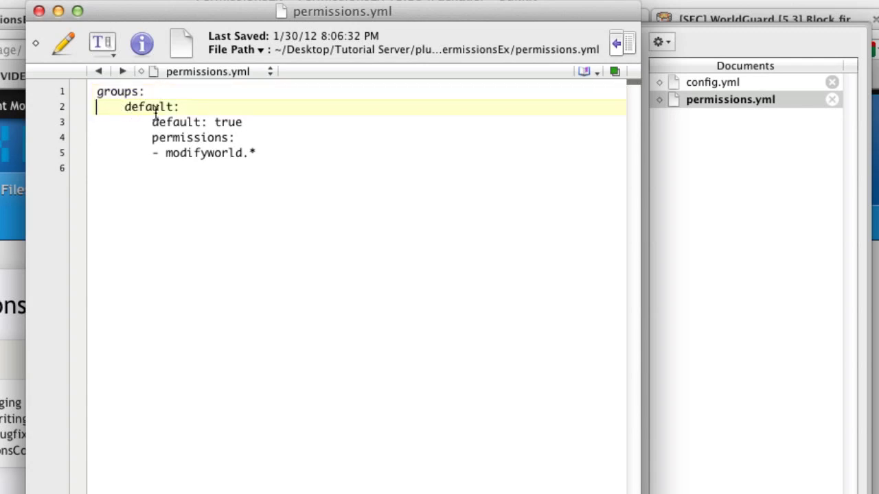
key(Right)
key(Right)
key(Right)
drag(125, 108, 172, 106)
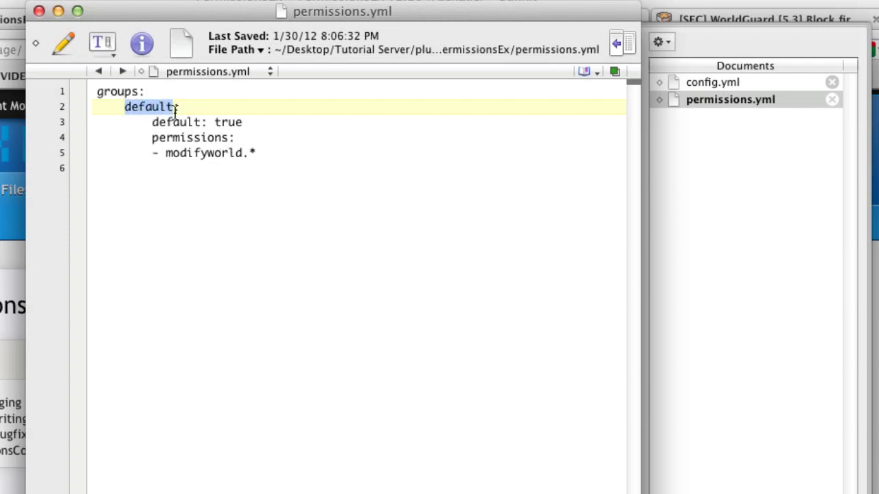
click(177, 109)
click(182, 108)
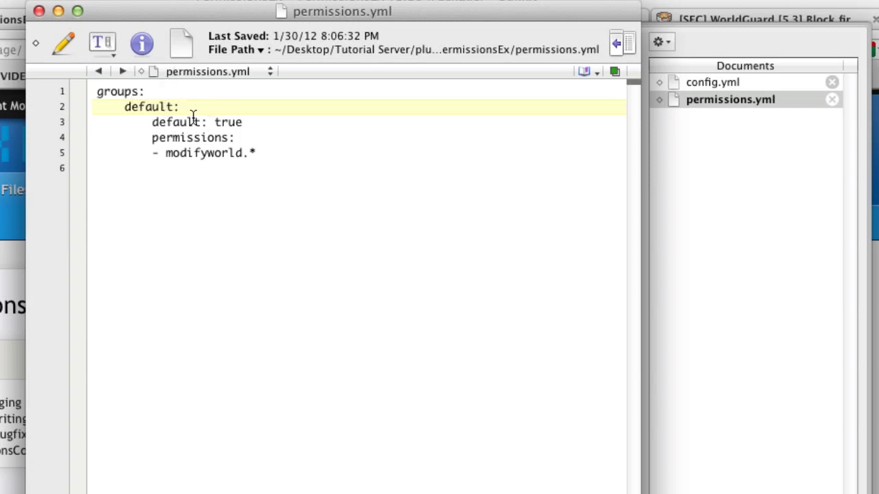
click(235, 137)
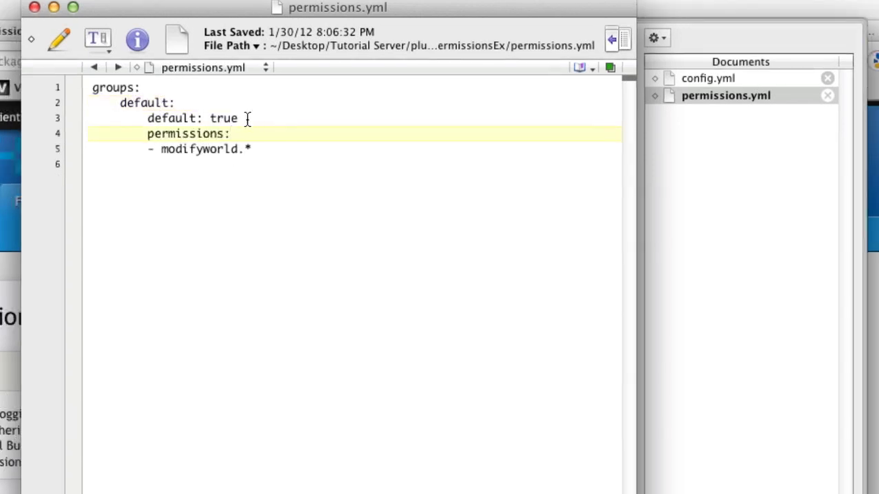
Step: Delete the "- modifyworld.*" entry from the default group's permissions and add "build: true" on a new line below "default: true"
drag(271, 151, 43, 152)
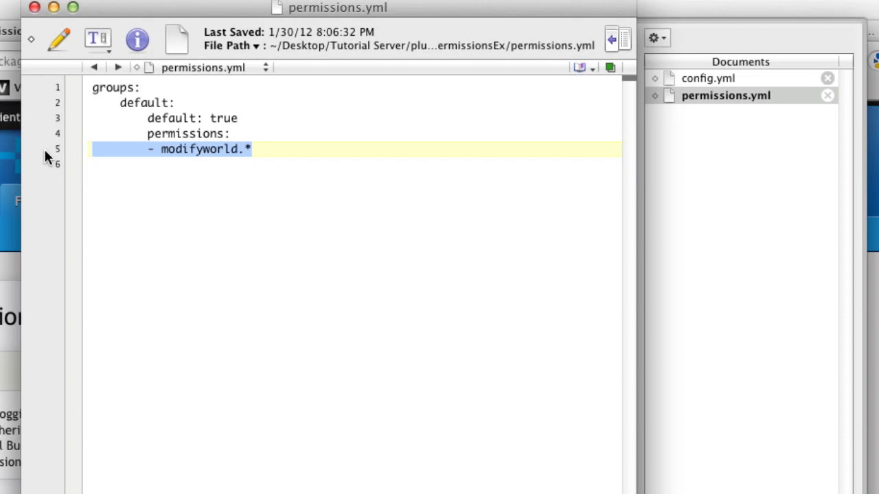
key(BackSpace)
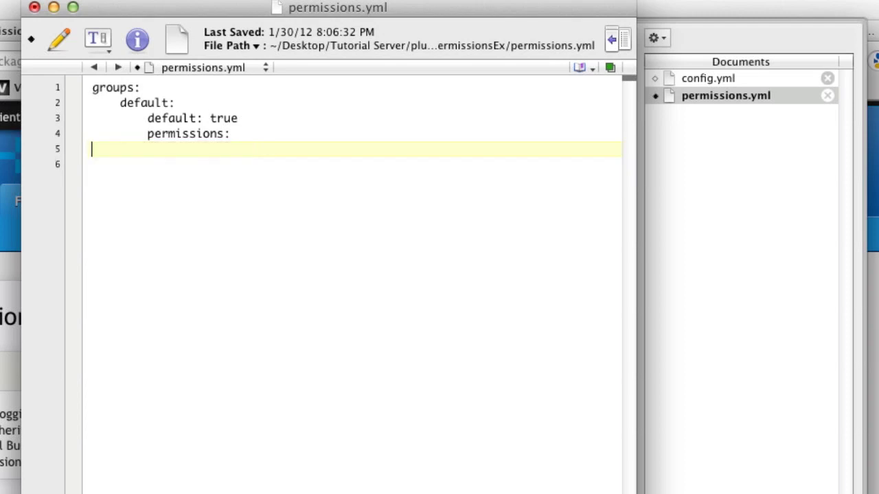
click(237, 118)
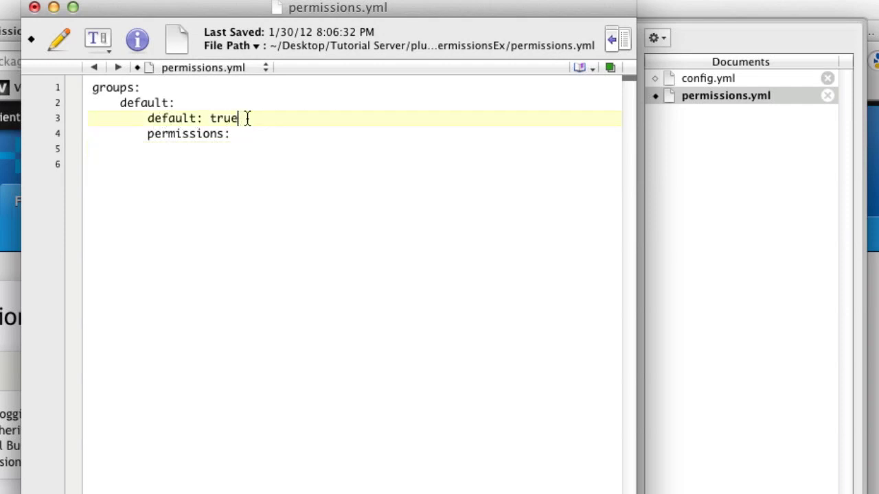
key(Return)
text(bui)
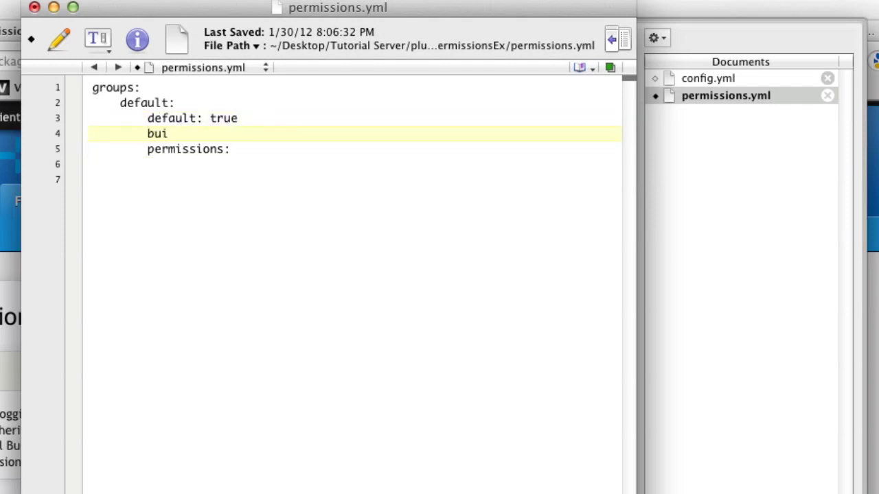
text(ld: true)
Step: Examine the default group's name and the value and indentation of its build entry
drag(115, 102, 167, 105)
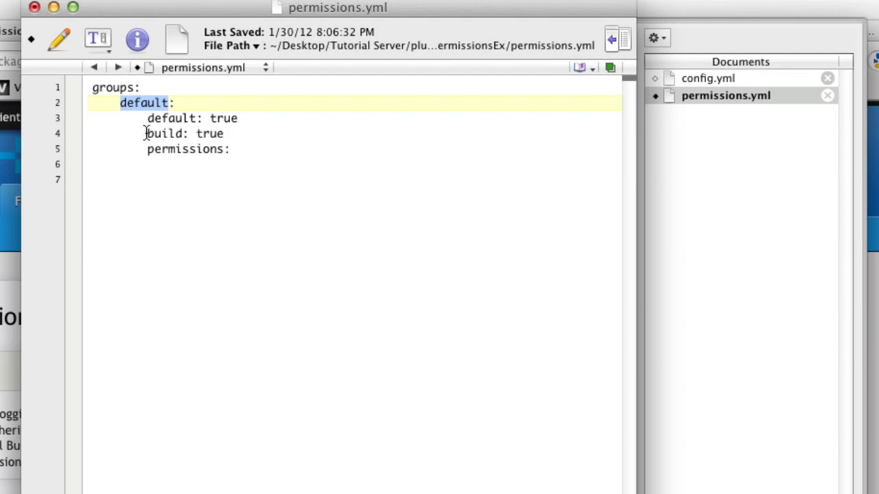
drag(145, 134, 229, 134)
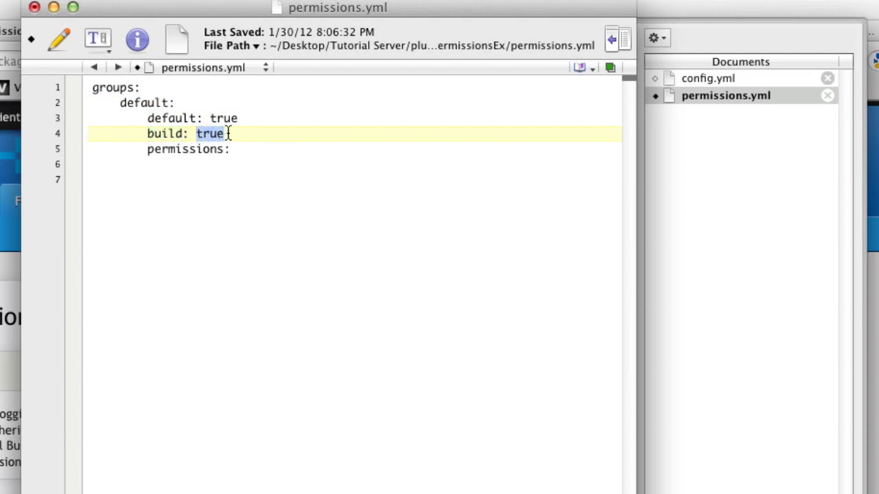
click(230, 134)
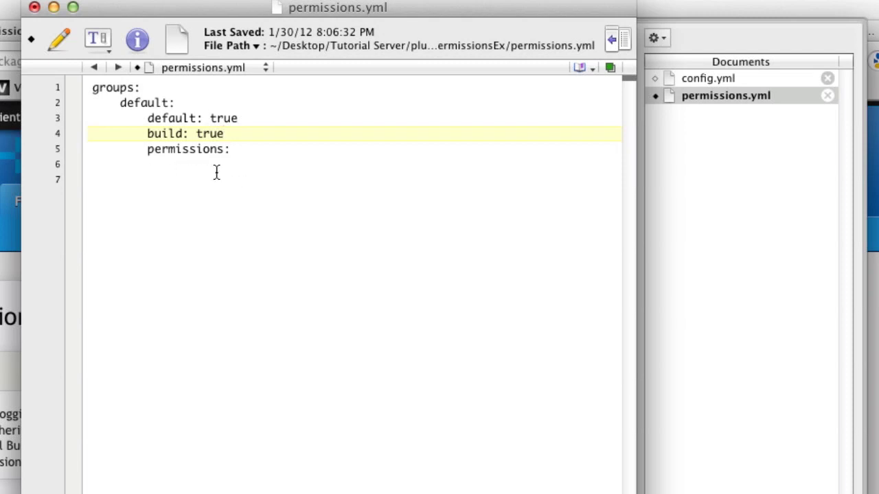
click(189, 169)
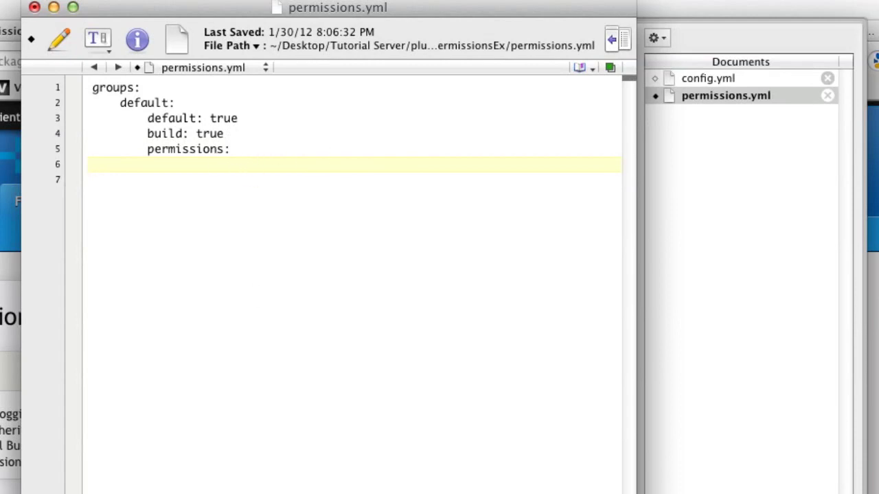
drag(242, 135, 34, 136)
click(236, 137)
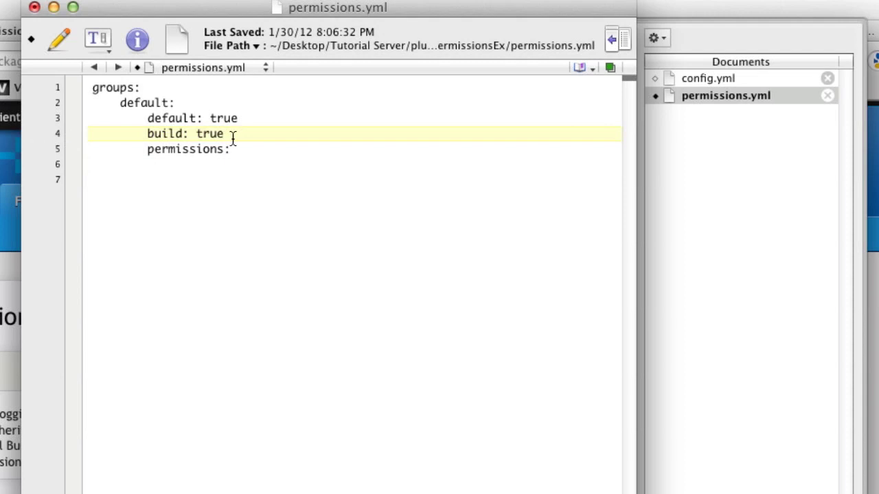
click(143, 136)
click(231, 136)
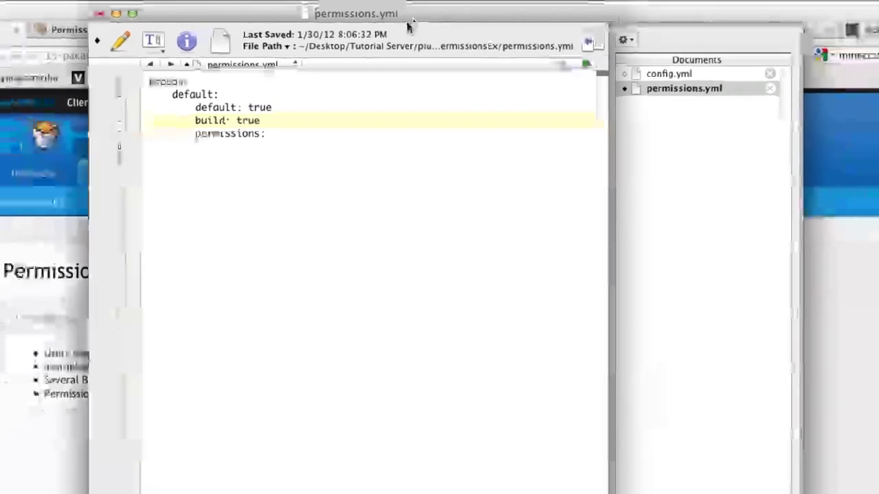
Step: Add a "prefix:" line between the default group's build and permissions entries, aligned with them
drag(404, 19, 12, 64)
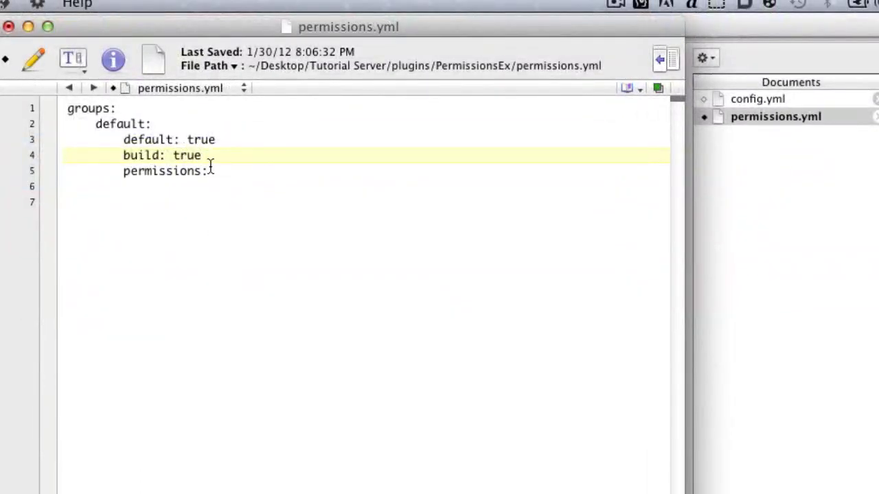
key(Return)
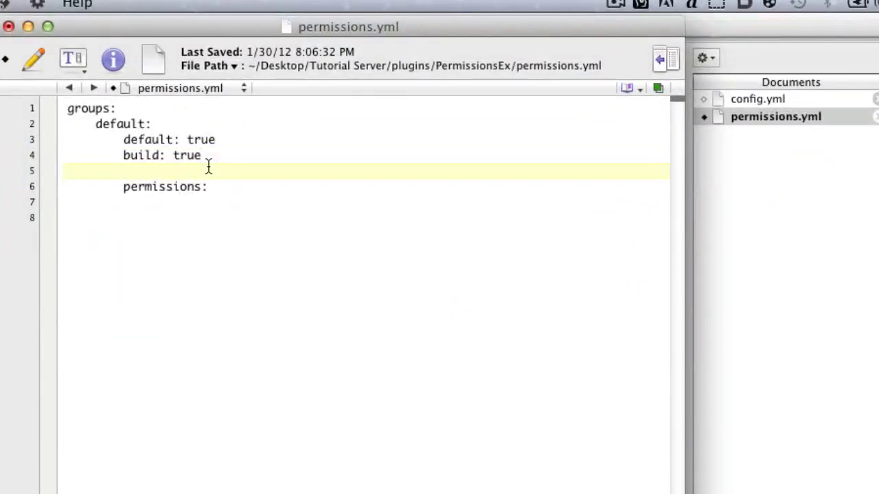
click(120, 142)
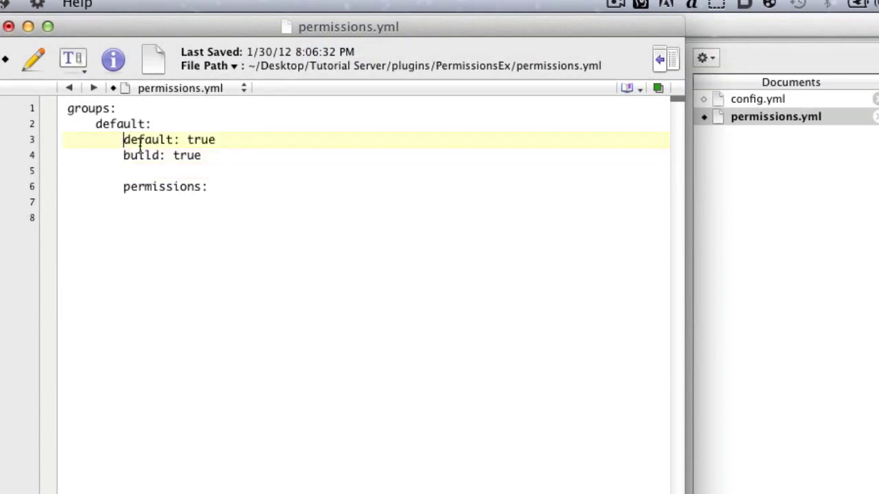
key(Down)
key(Down)
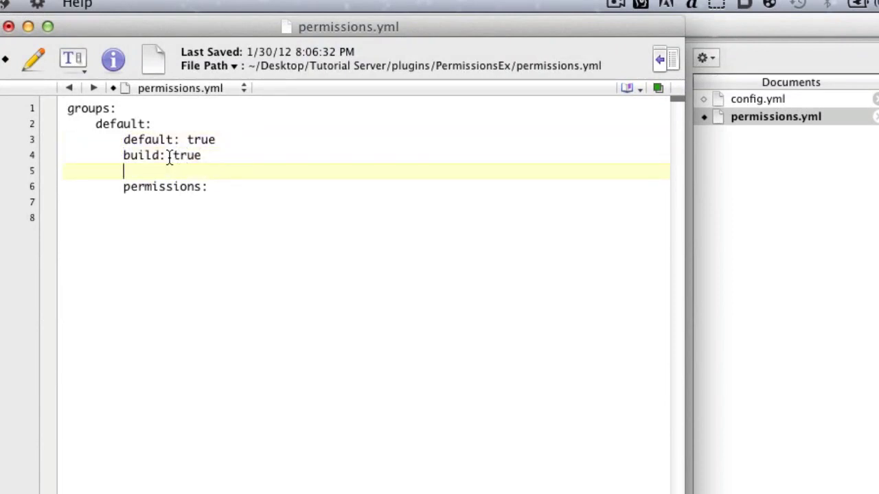
key(Up)
key(Up)
key(Down)
key(Down)
text(prefix:)
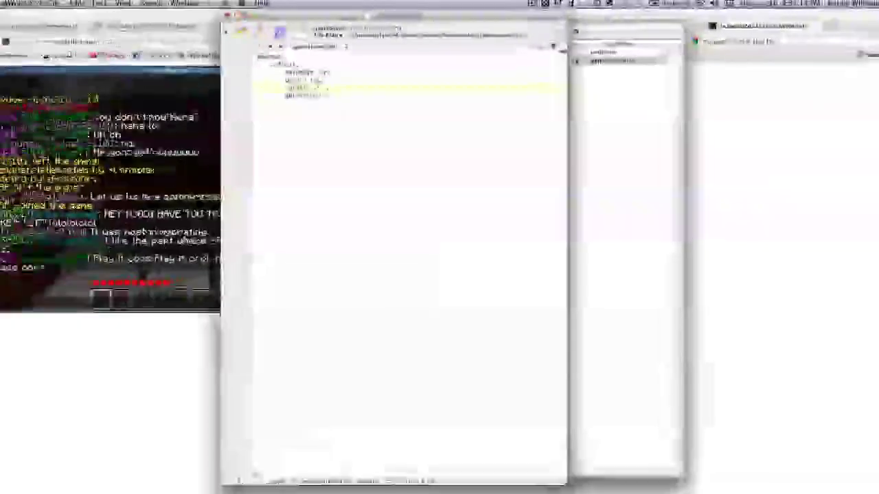
Step: Set the default group's prefix value to '&8[Default]&f'
text(&8)
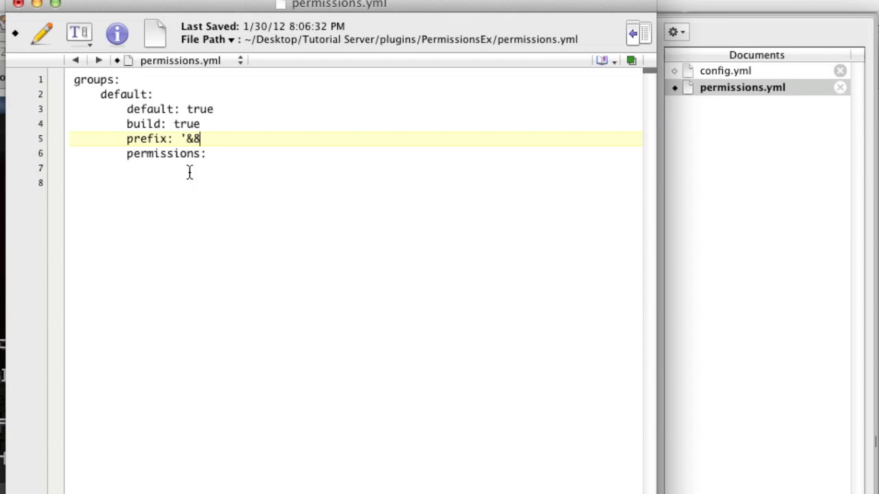
drag(186, 138, 203, 141)
click(218, 138)
key(BackSpace)
text(5)
key(BackSpace)
text(8)
text([)
text(Default)
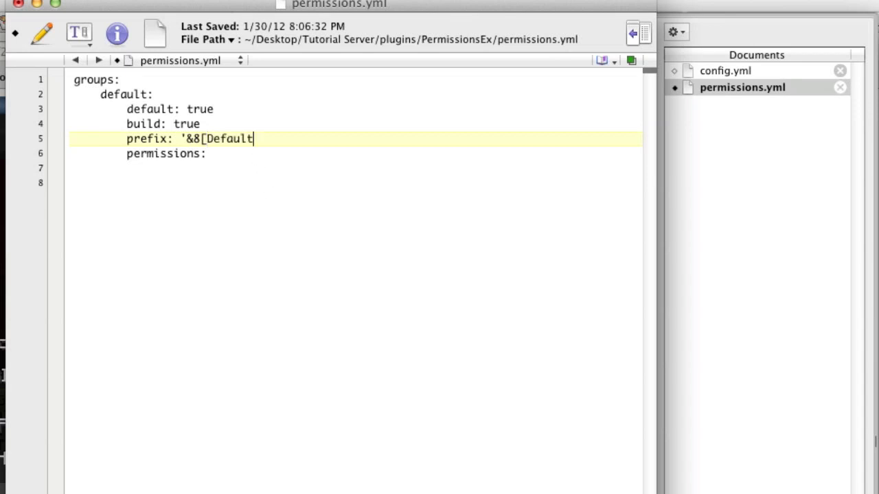
text(})
key(BackSpace)
text(])
text(&f)
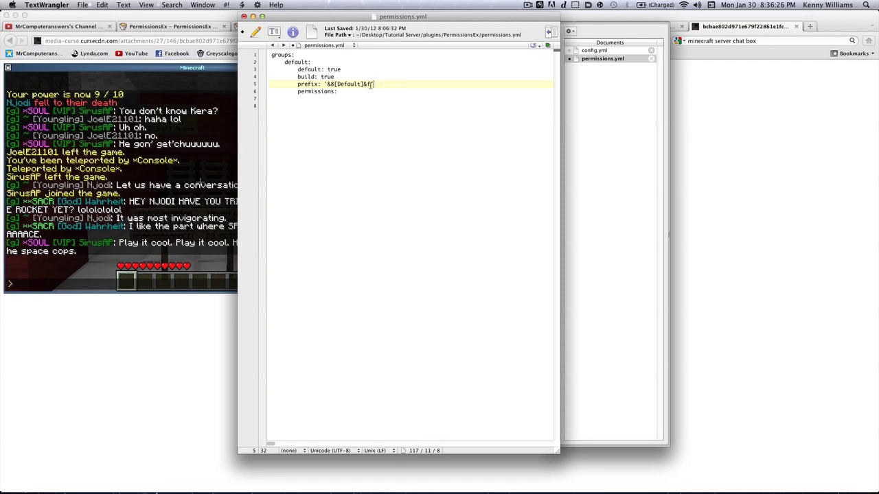
Step: Start a "- " list entry on a new line below the default group's permissions line
drag(371, 84, 363, 84)
click(371, 83)
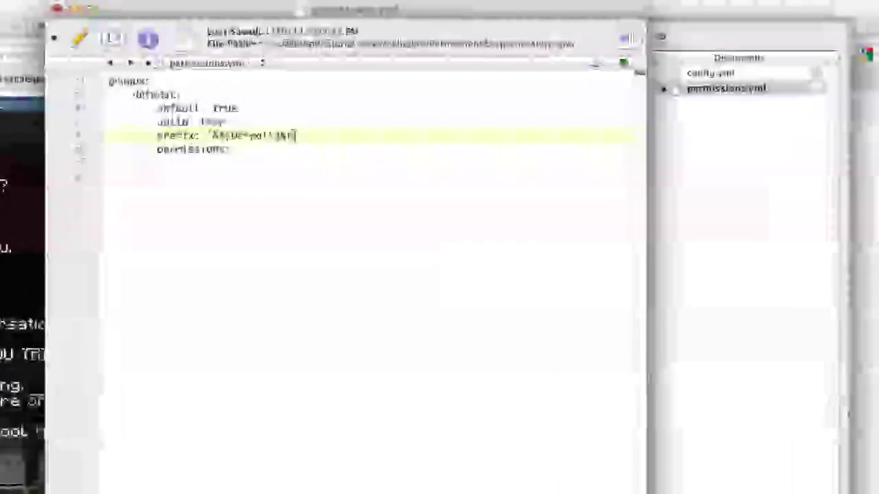
click(206, 176)
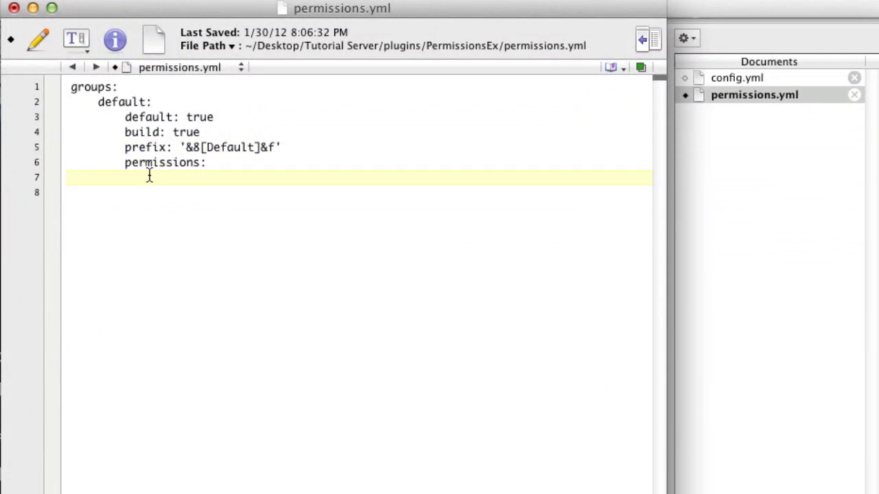
click(215, 163)
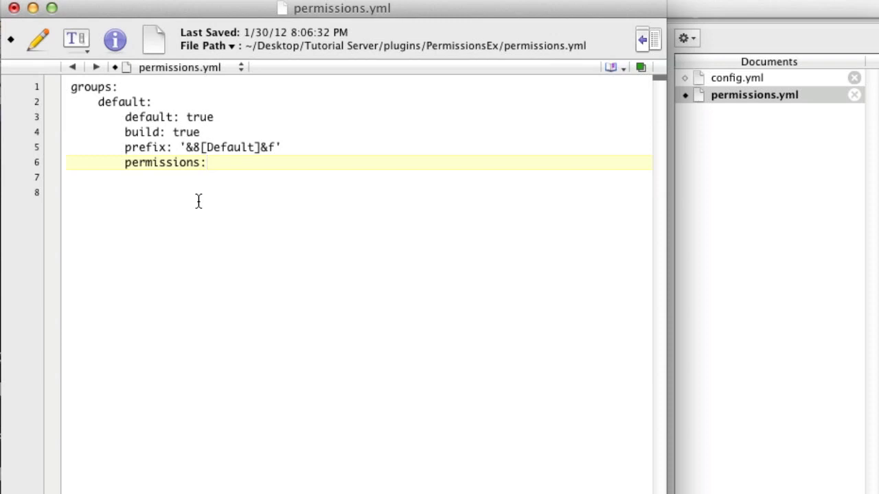
key(Return)
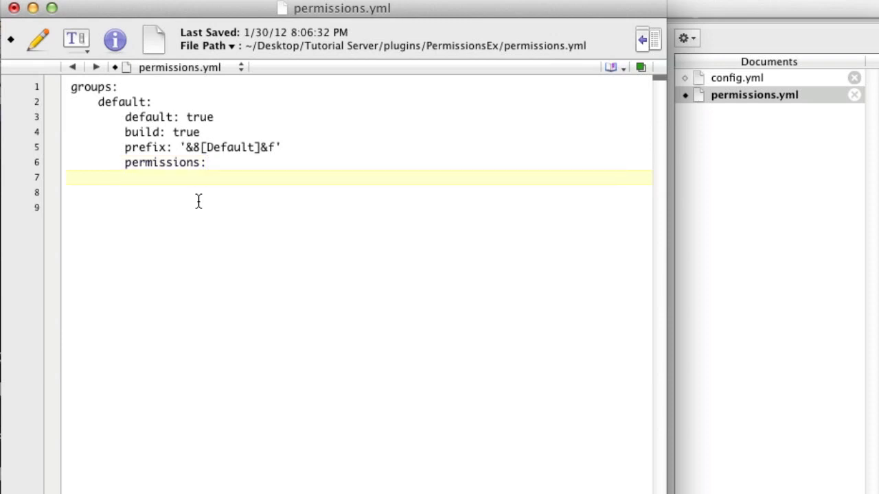
text(-)
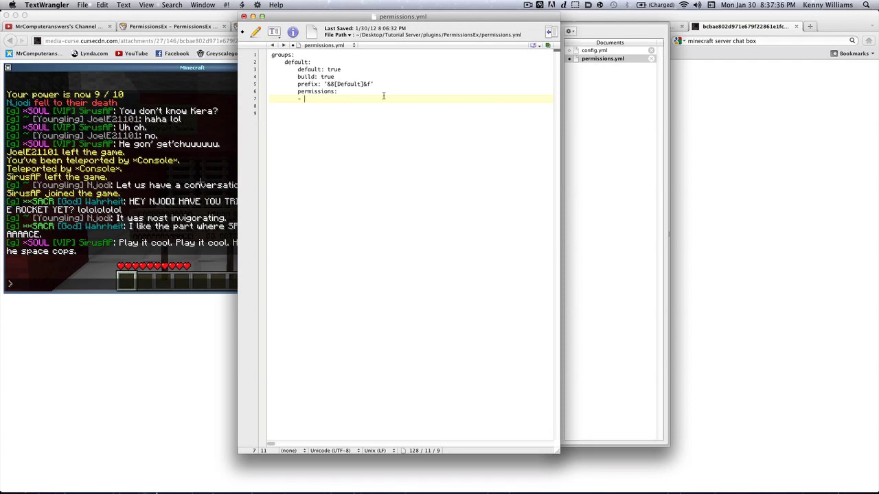
Step: Switch to Firefox, download Essentials.zip (release 2.8.1) from the Essentials BukkitDev page, and unpack it
click(769, 117)
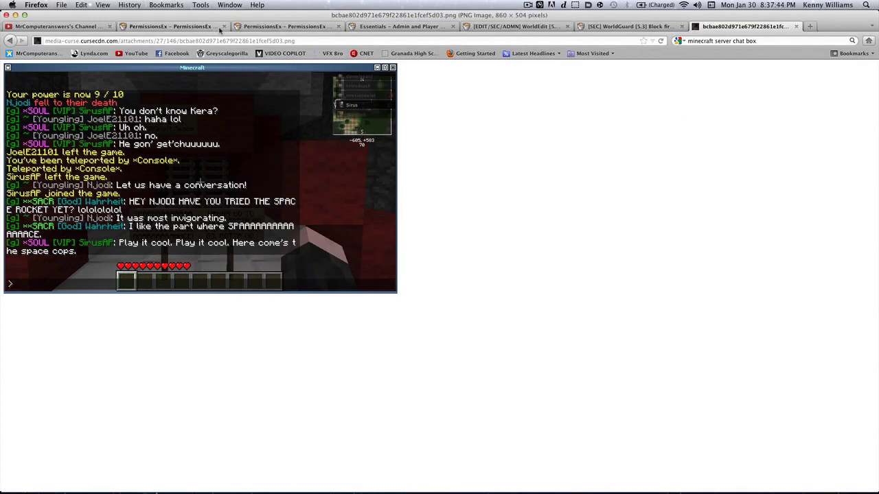
click(402, 27)
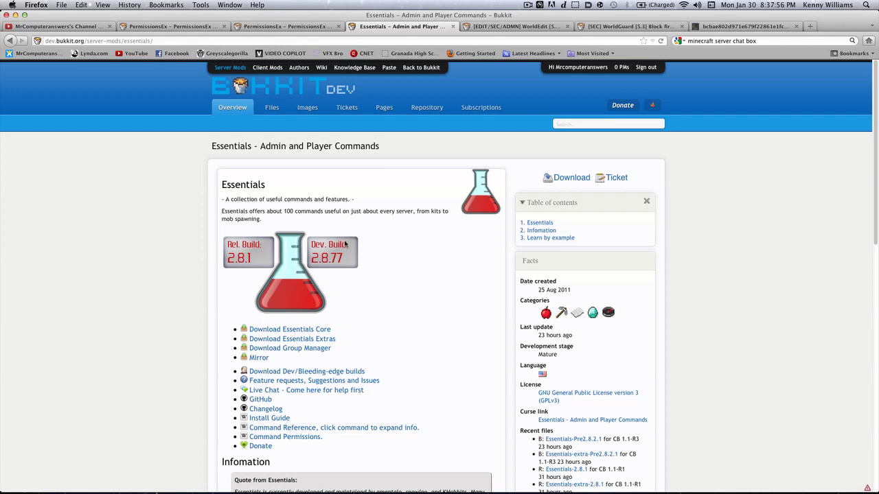
click(560, 177)
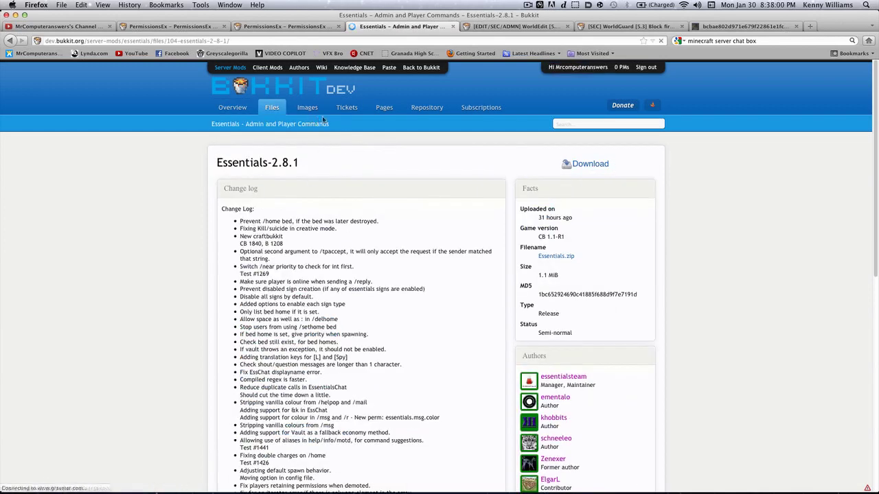
click(576, 167)
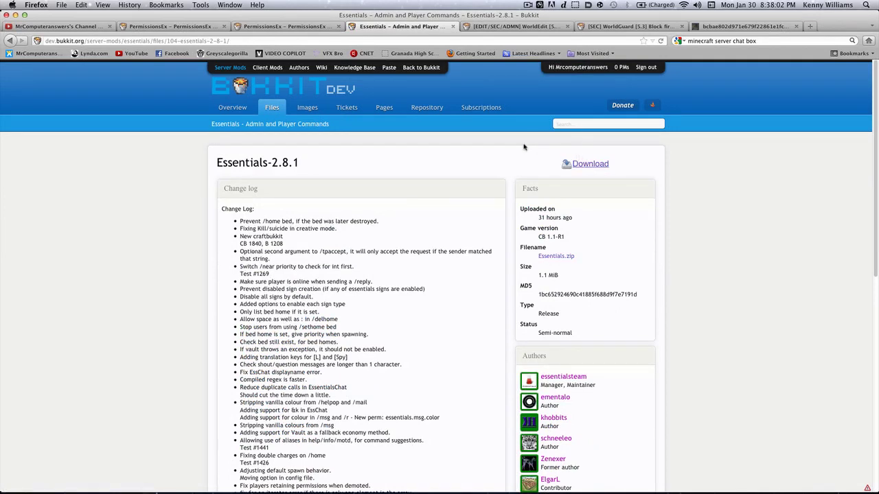
key(Return)
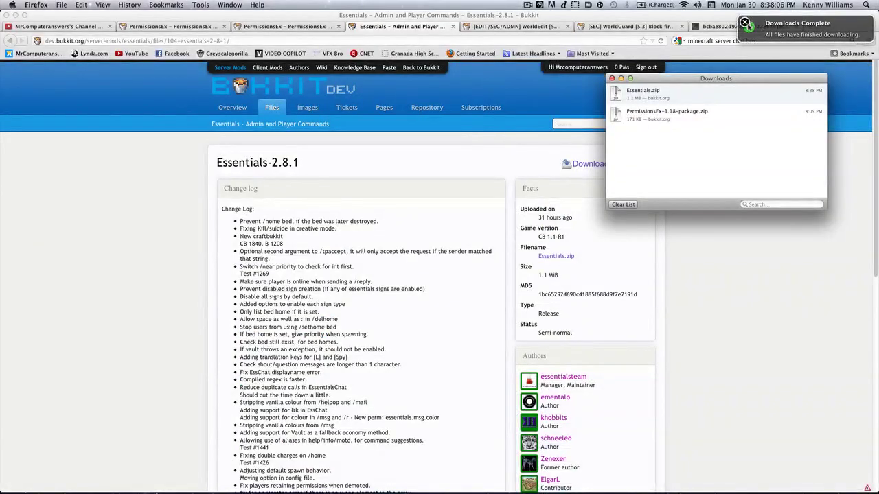
click(650, 99)
double_click(615, 94)
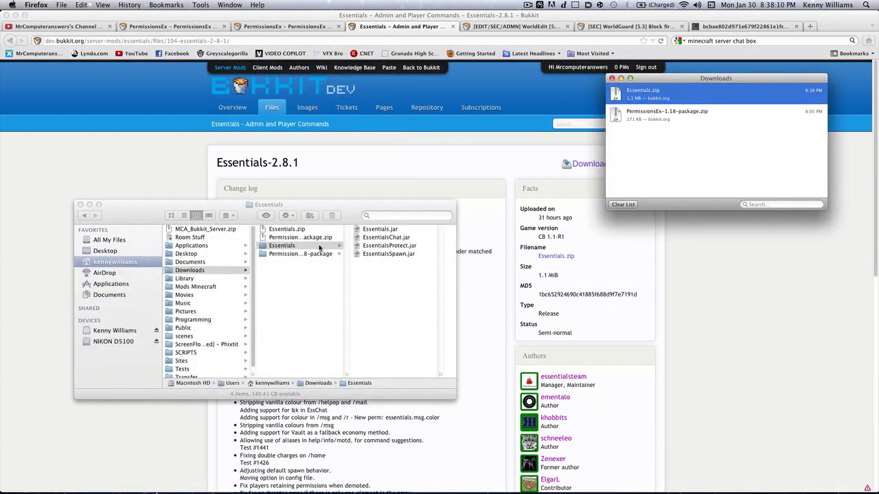
Step: Move Essentials.jar from the unpacked Essentials folder into the Tutorial Server's plugins folder and close both Finder windows
click(379, 239)
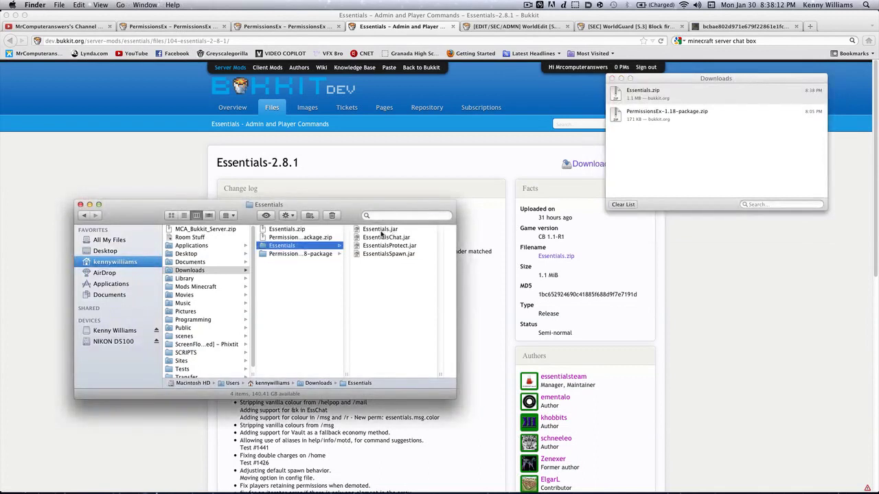
click(379, 233)
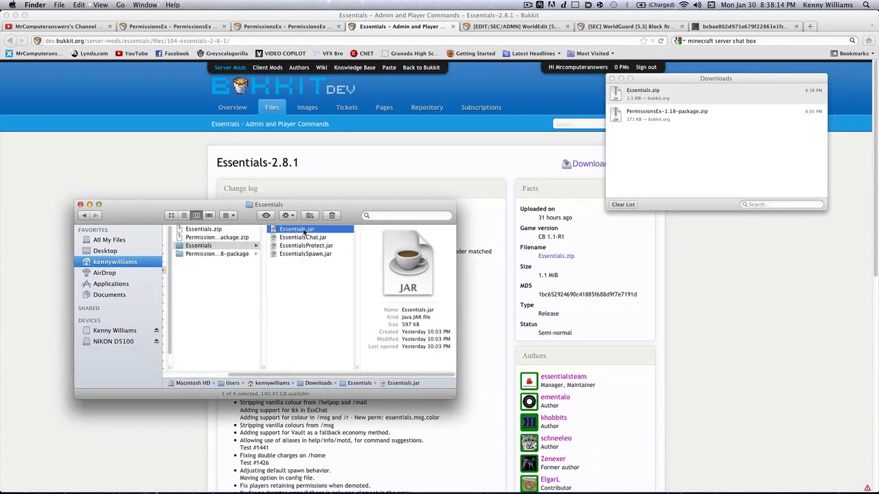
drag(354, 216, 315, 178)
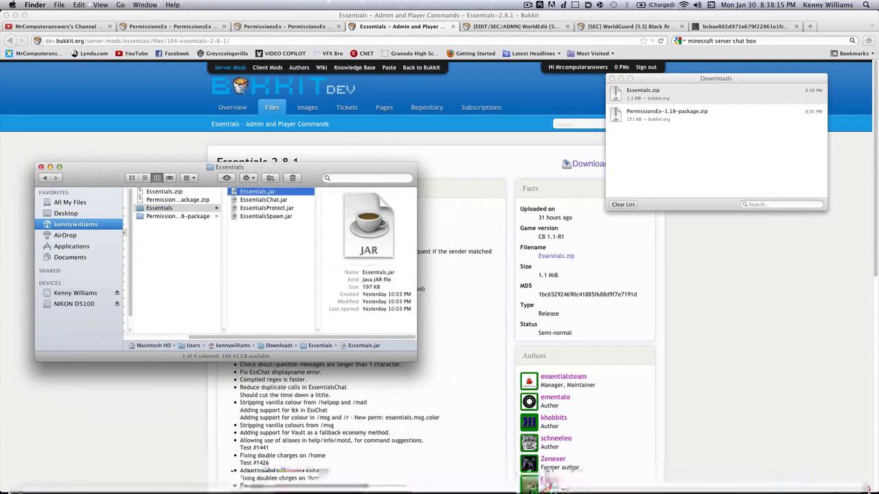
drag(878, 146, 508, 221)
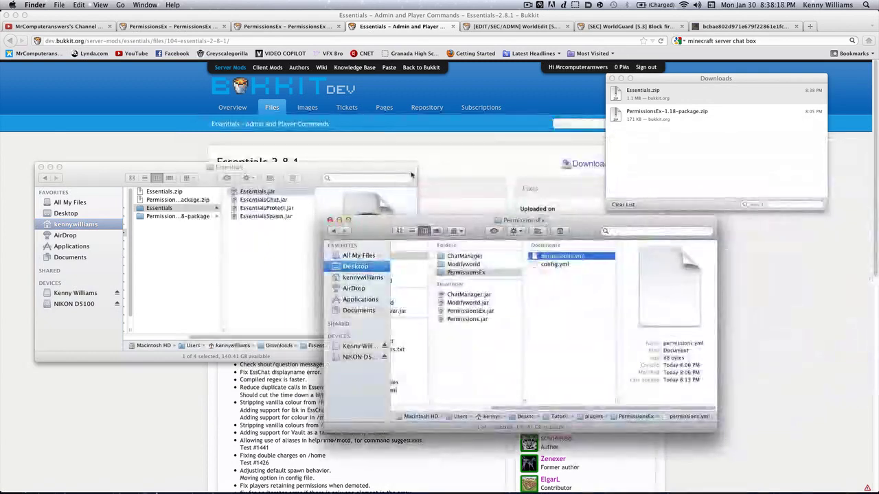
drag(312, 169, 482, 356)
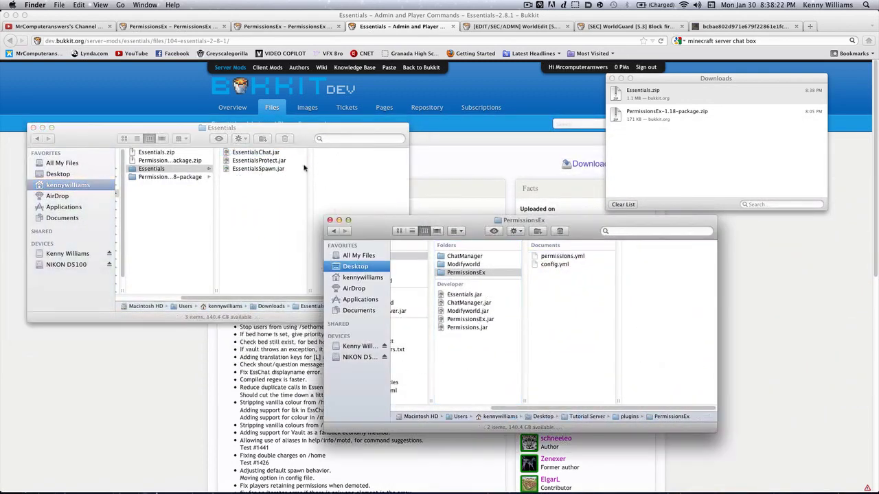
click(33, 128)
drag(552, 216, 414, 194)
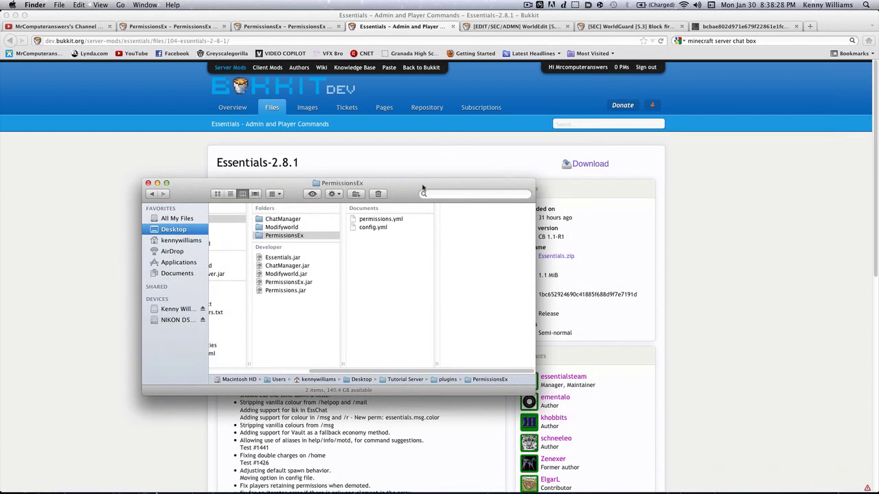
key(super+w)
Step: Open the Command Permissions reference from the Essentials overview page and examine the permission nodes in its table
click(229, 165)
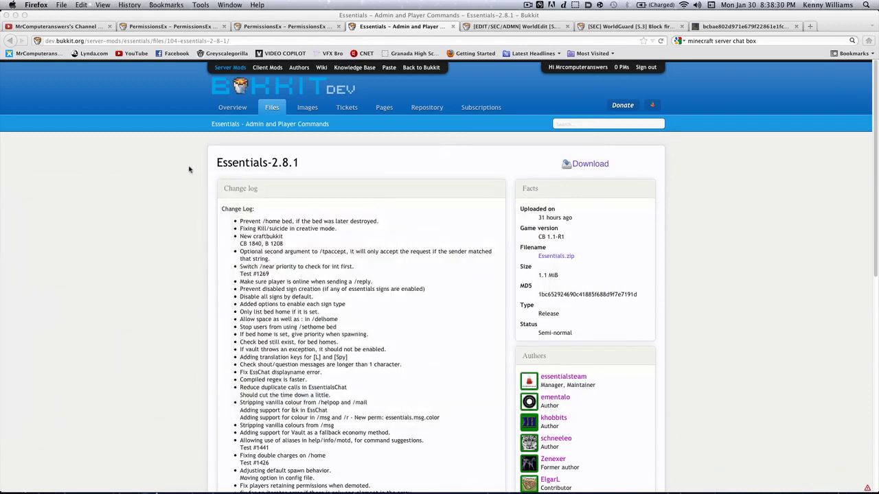
click(10, 42)
scroll(192, 175, down, 2)
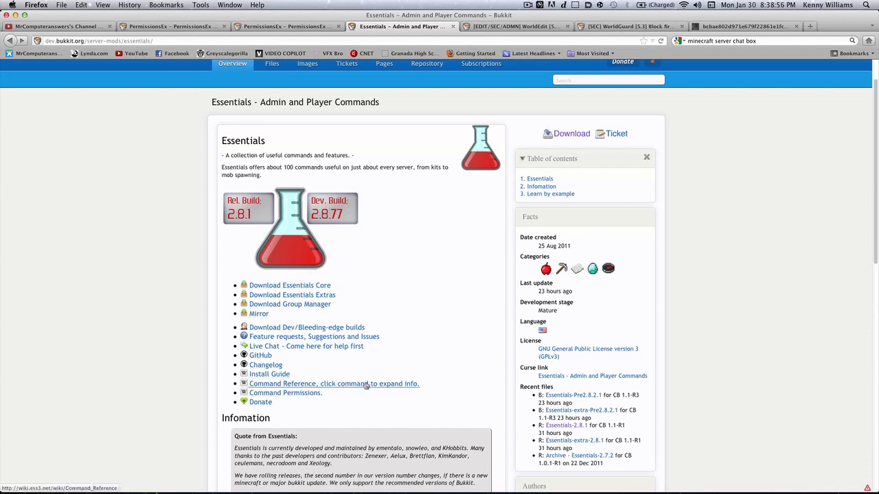
click(315, 394)
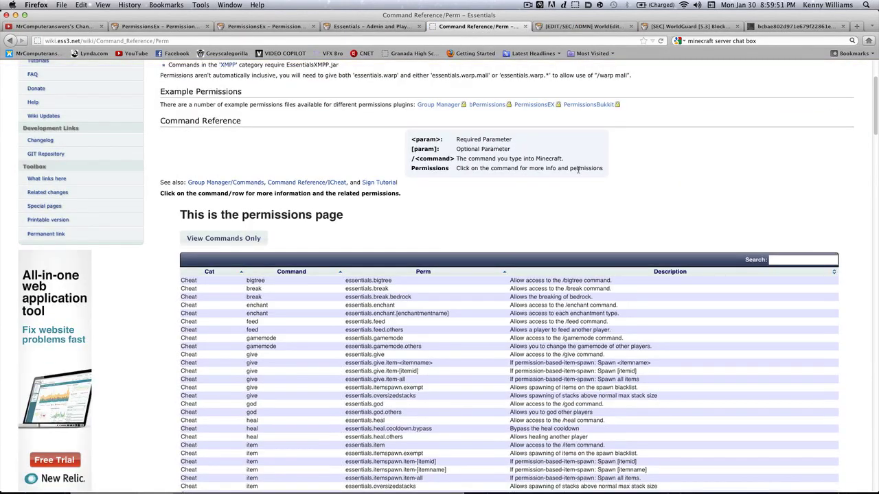
scroll(480, 205, down, 2)
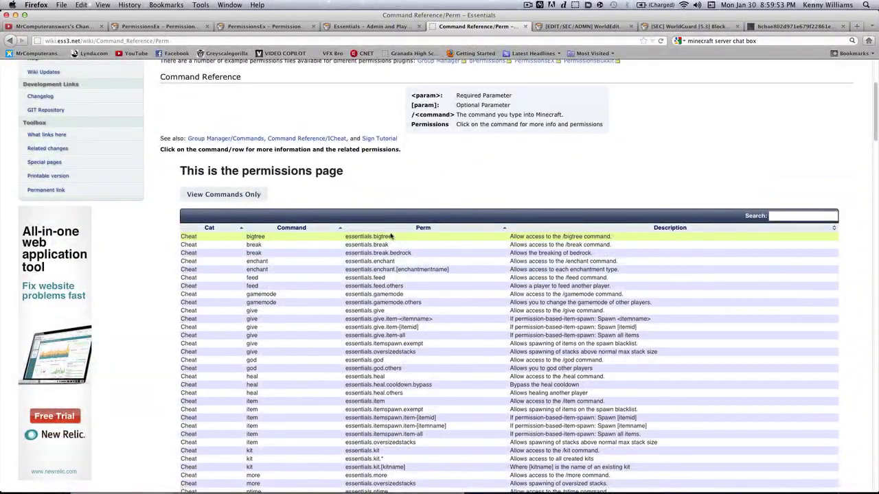
drag(393, 237, 344, 239)
click(399, 239)
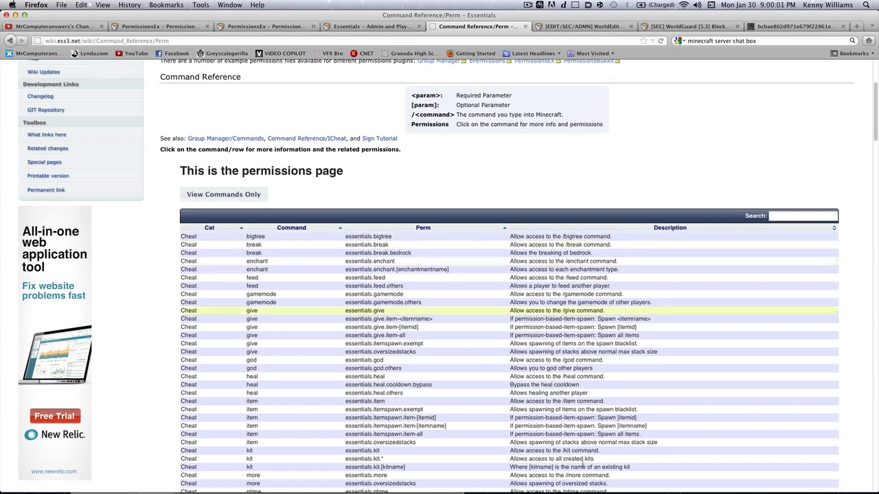
Step: Copy essentials.gamemode from the permissions table and paste it into the empty list entry of the default group in permissions.yml in TextWrangler
click(700, 481)
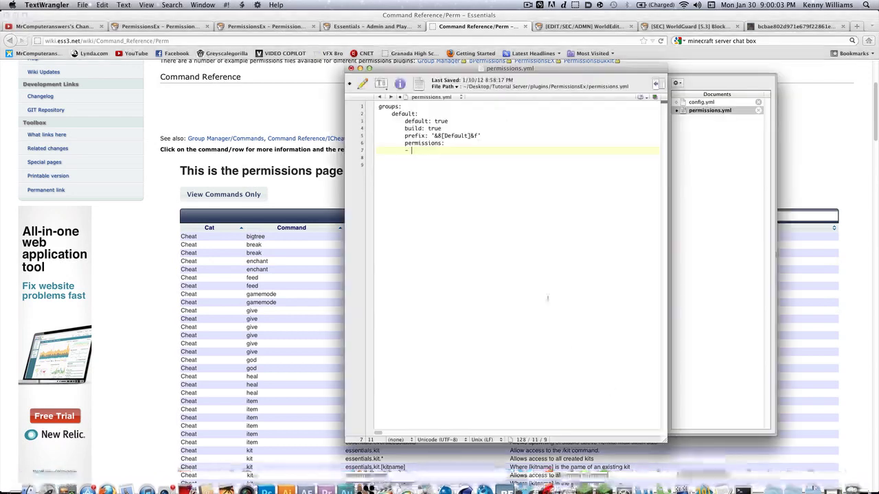
click(260, 204)
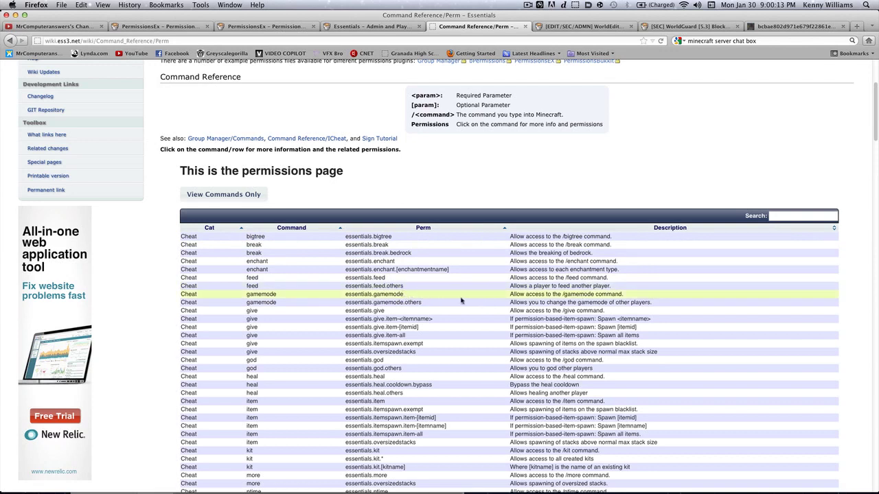
drag(407, 297, 345, 296)
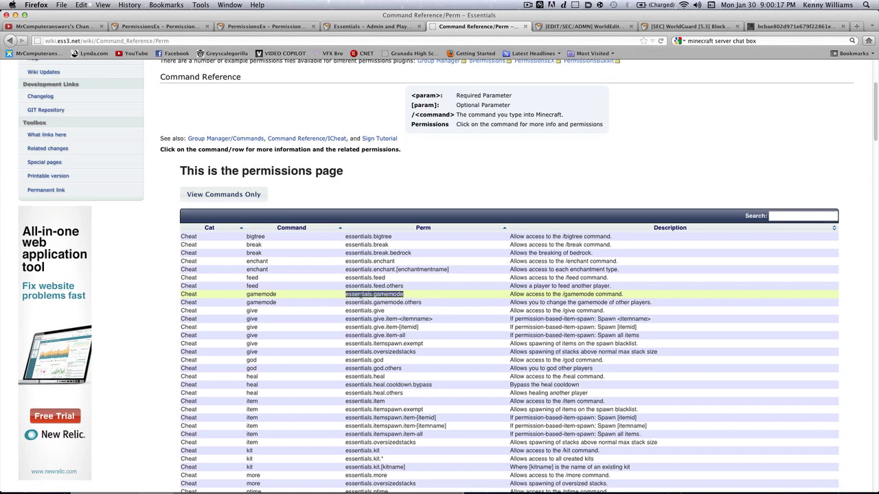
click(81, 5)
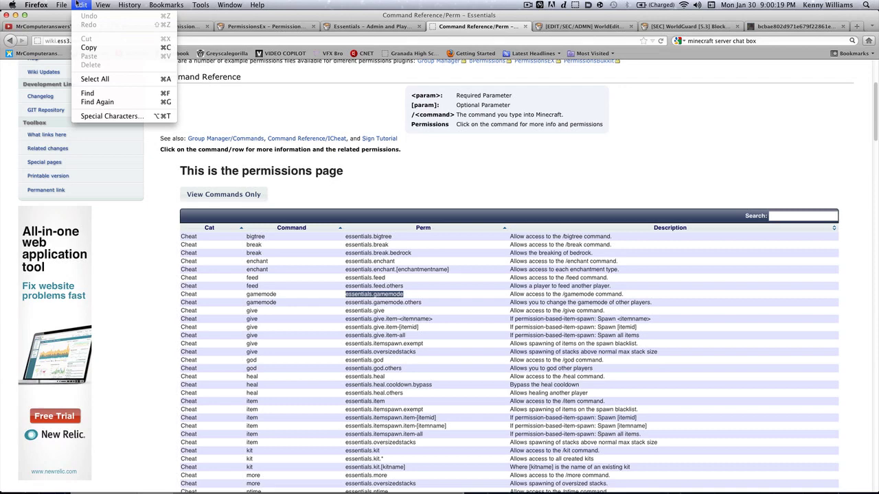
click(89, 47)
click(705, 479)
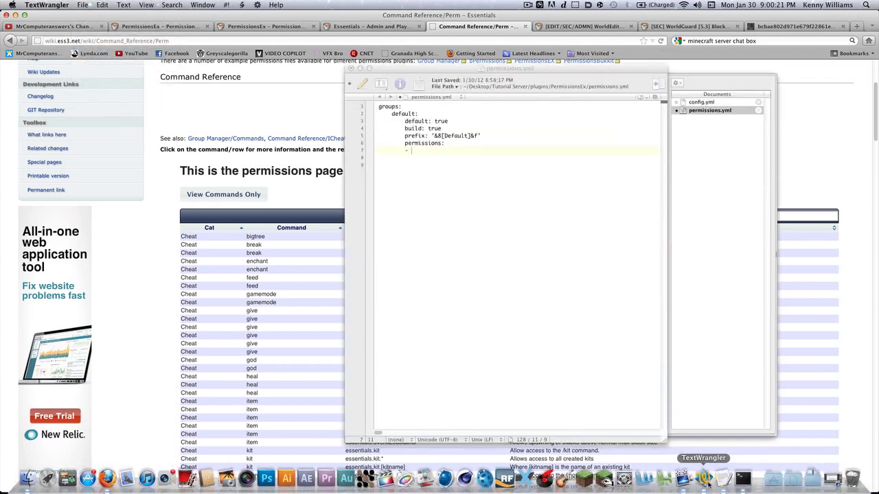
click(102, 5)
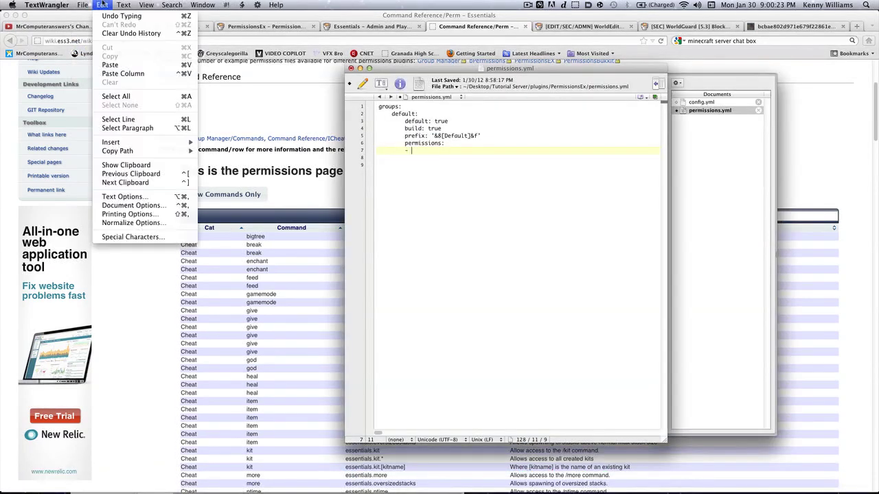
click(132, 65)
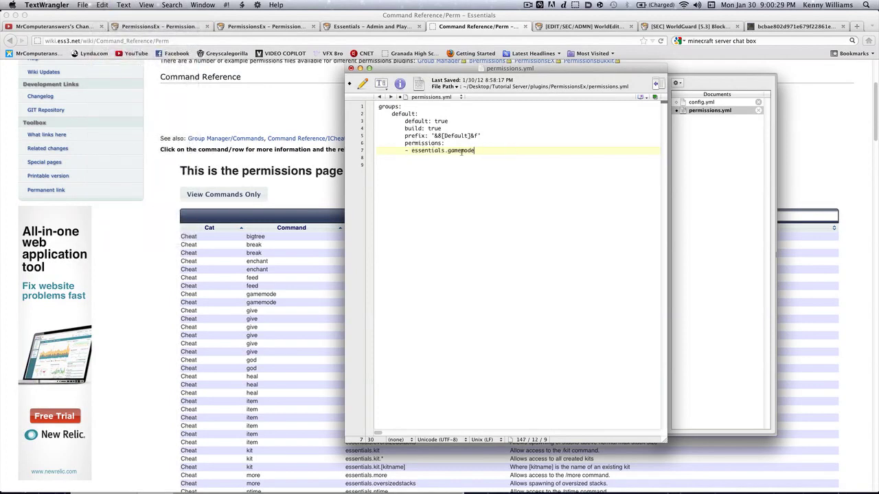
Step: Copy essentials.give from the Firefox permissions table and paste it as a new list entry under essentials.gamemode in permissions.yml in TextWrangler
drag(525, 73, 513, 109)
click(249, 286)
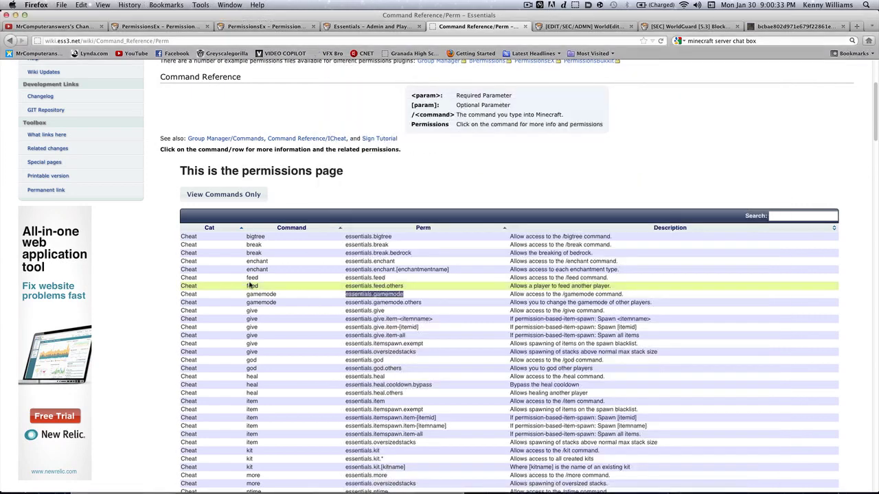
click(451, 300)
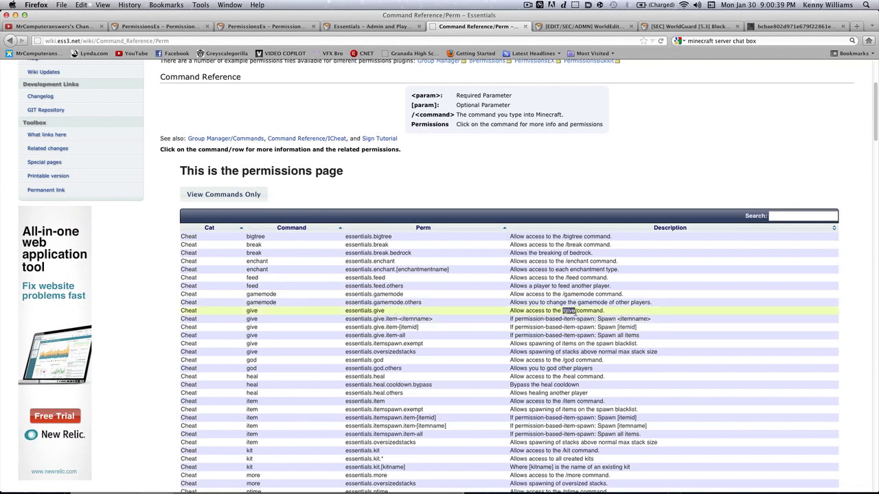
drag(388, 312, 346, 311)
right_click(346, 311)
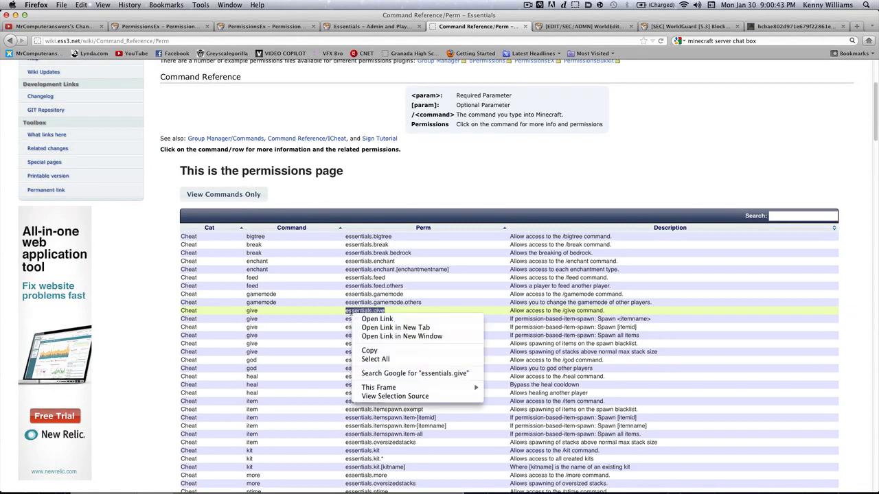
click(379, 353)
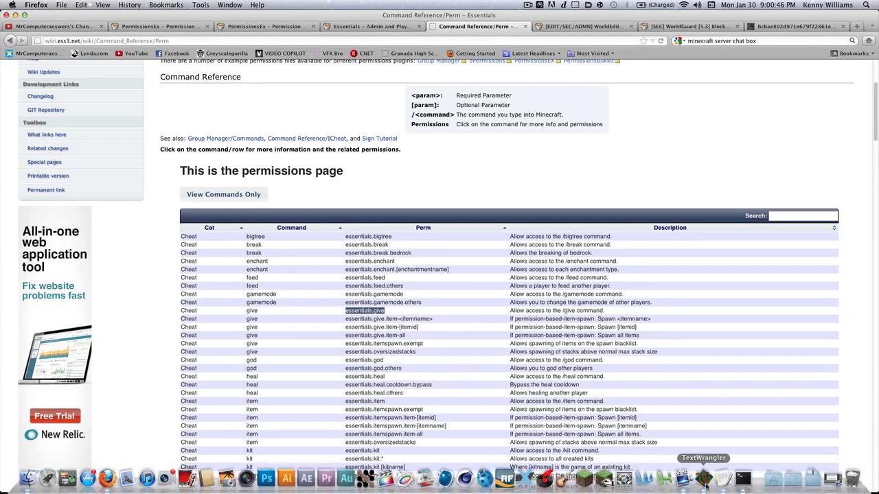
click(700, 480)
key(Return)
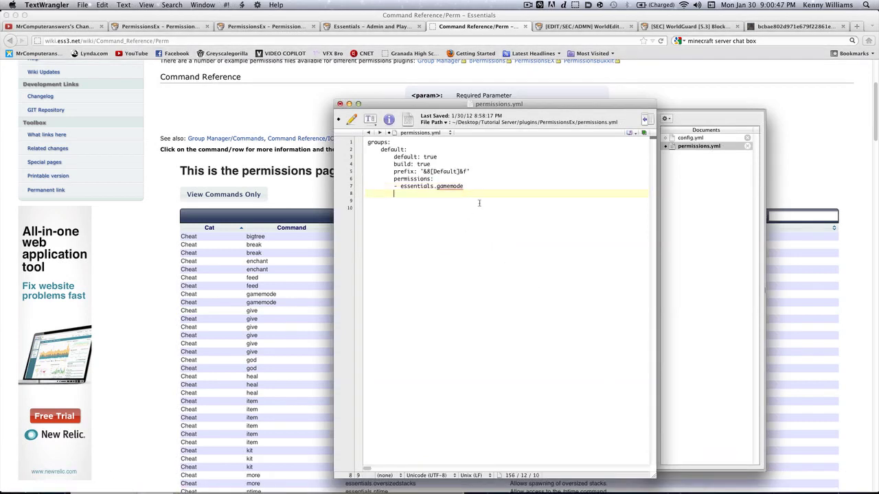
text(-)
right_click(410, 197)
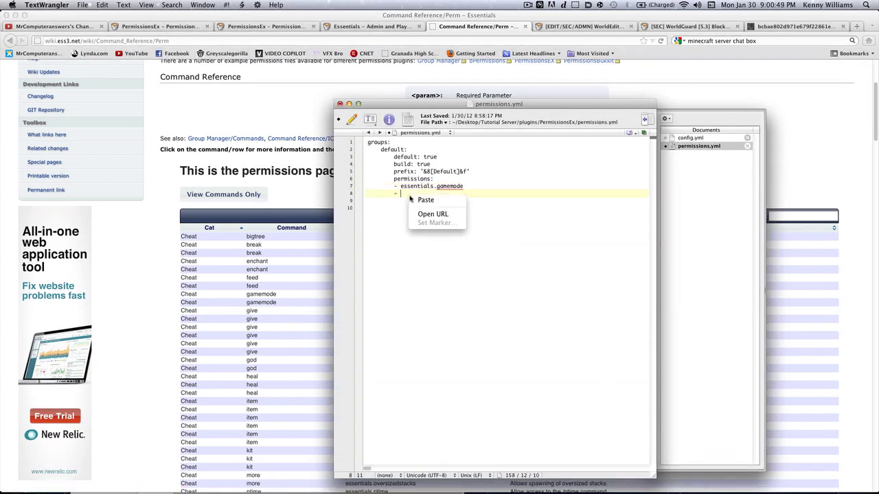
click(427, 200)
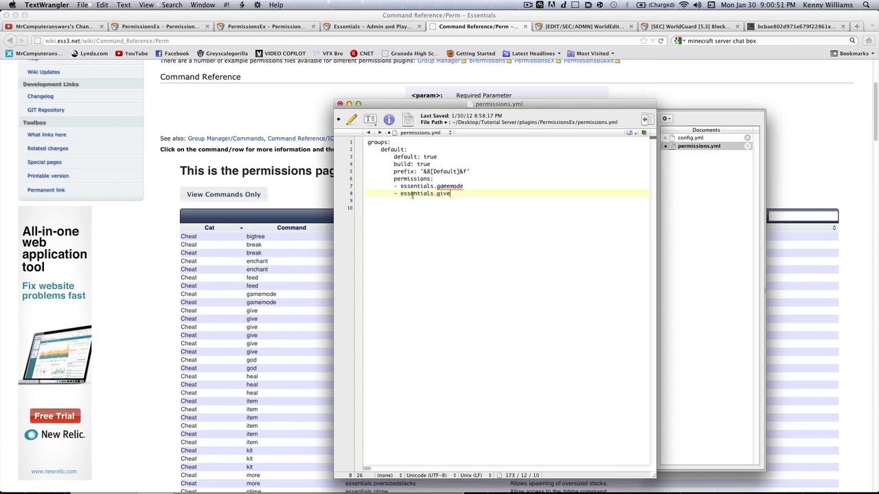
Step: Copy essentials.kit from the Firefox permissions table and add it as a list entry under essentials.give in TextWrangler
click(302, 255)
scroll(352, 274, down, 3)
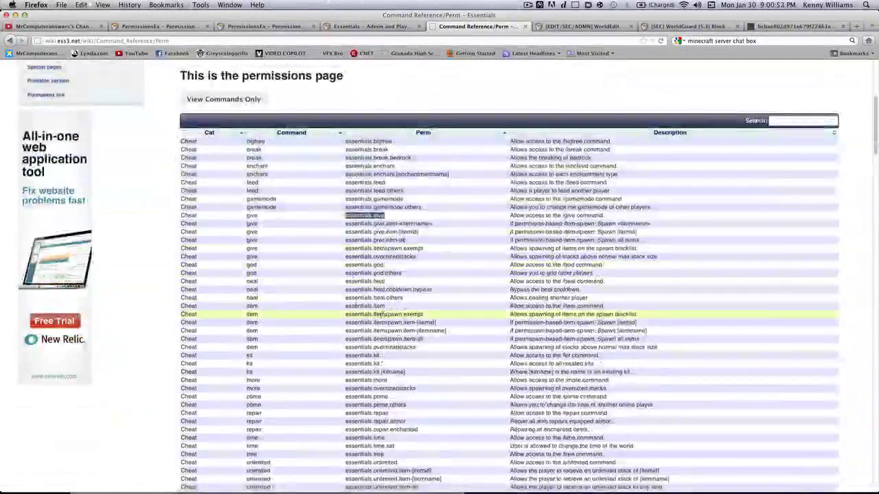
drag(382, 356, 345, 357)
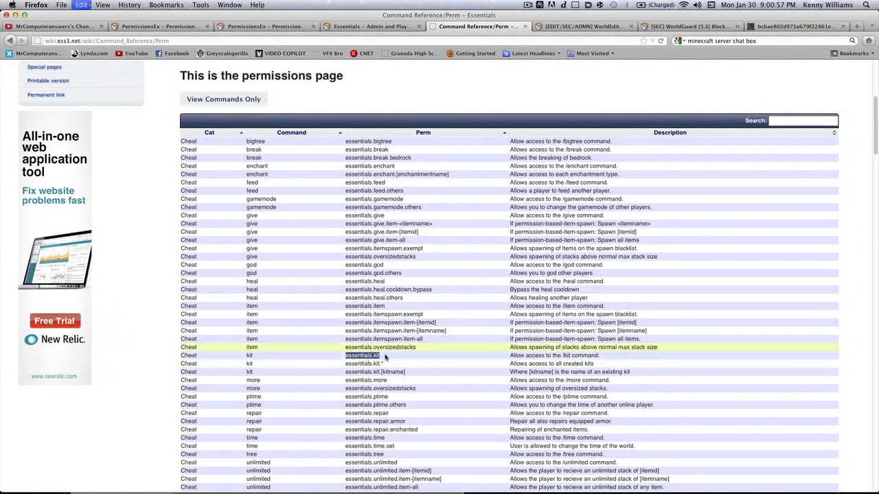
mouse_move(484, 478)
click(745, 479)
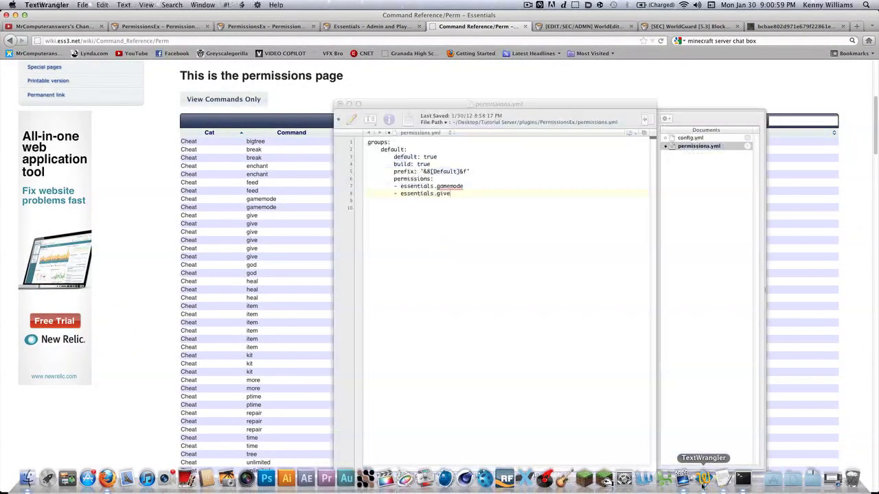
key(Return)
text(-)
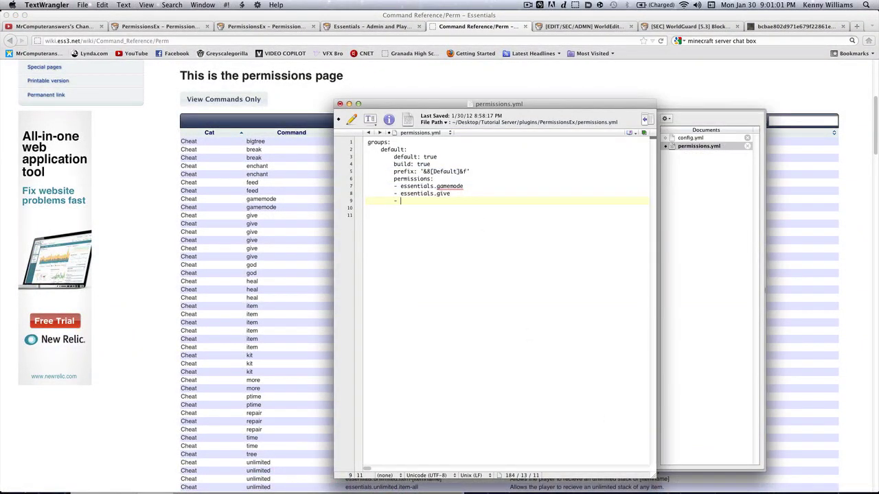
key(super+v)
key(BackSpace)
Step: Duplicate the whole default group block below essentials.kit and indent the copy's name line to the level of the original group name
drag(450, 201, 382, 149)
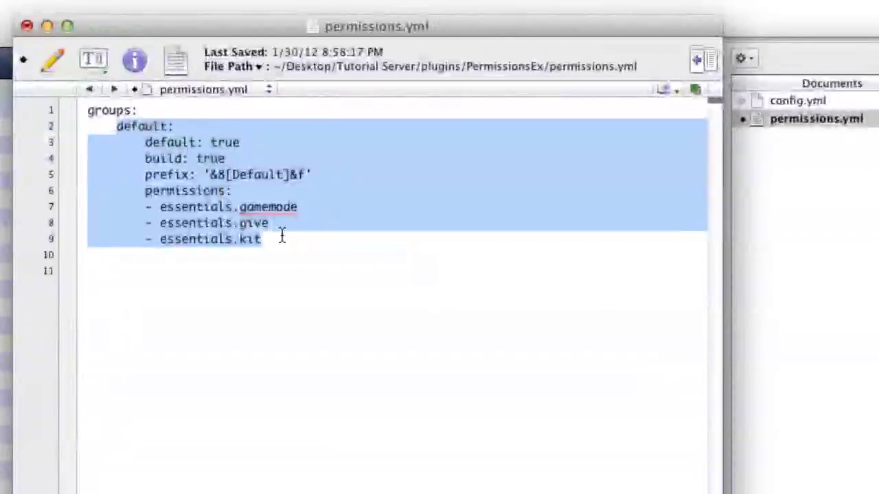
click(276, 247)
key(super+v)
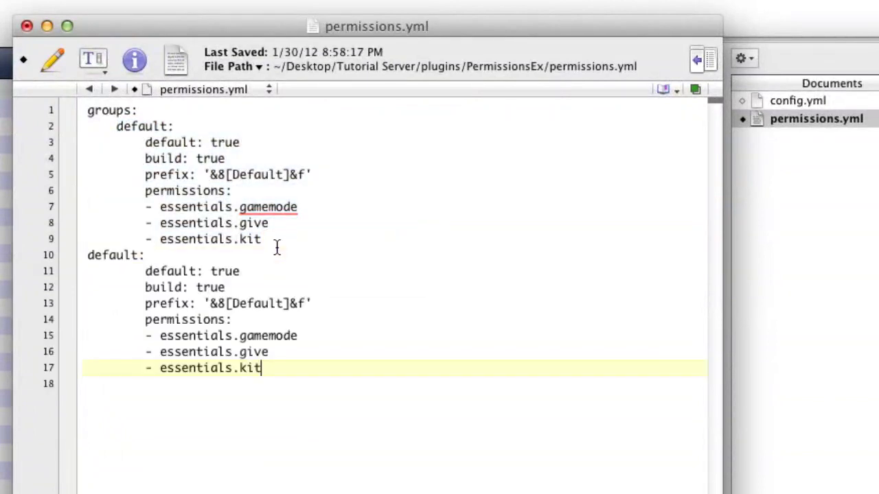
click(89, 255)
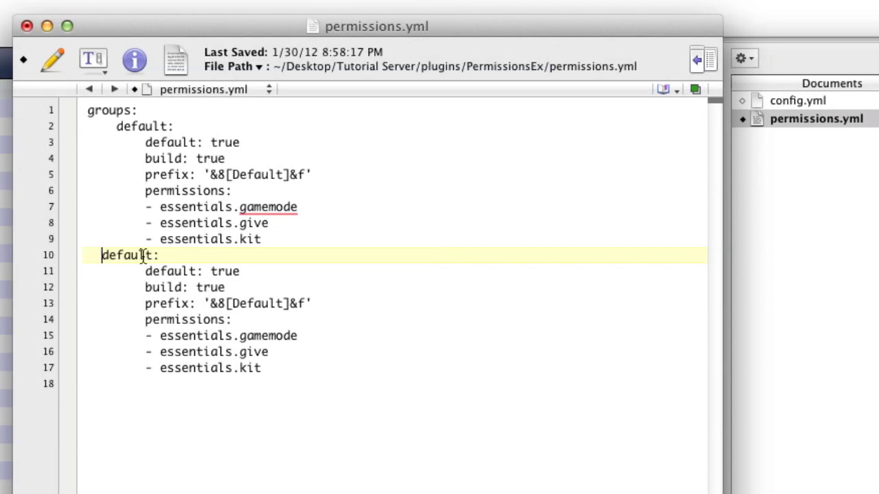
Step: Check the vertical alignment of the two group name lines by comparing their indentation line by line
click(116, 239)
click(116, 191)
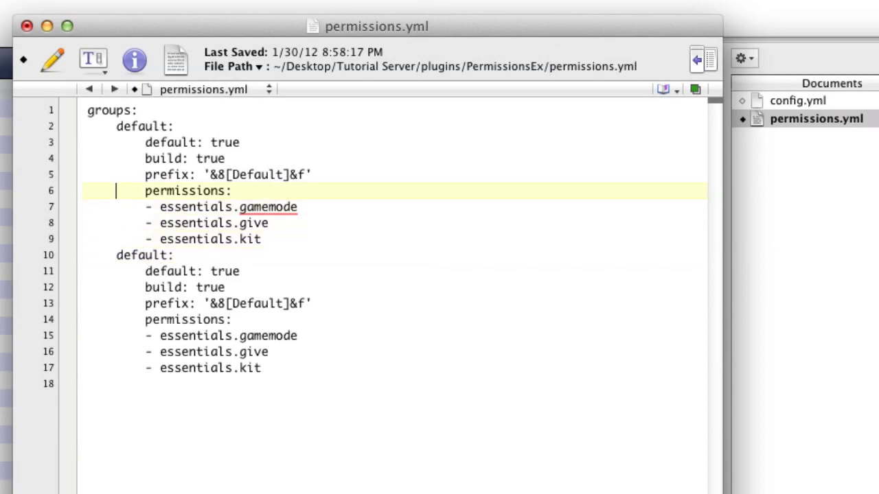
key(Up)
key(Up)
key(Up)
key(Up)
key(Down)
key(Down)
key(Down)
key(Down)
key(Down)
key(Down)
key(Down)
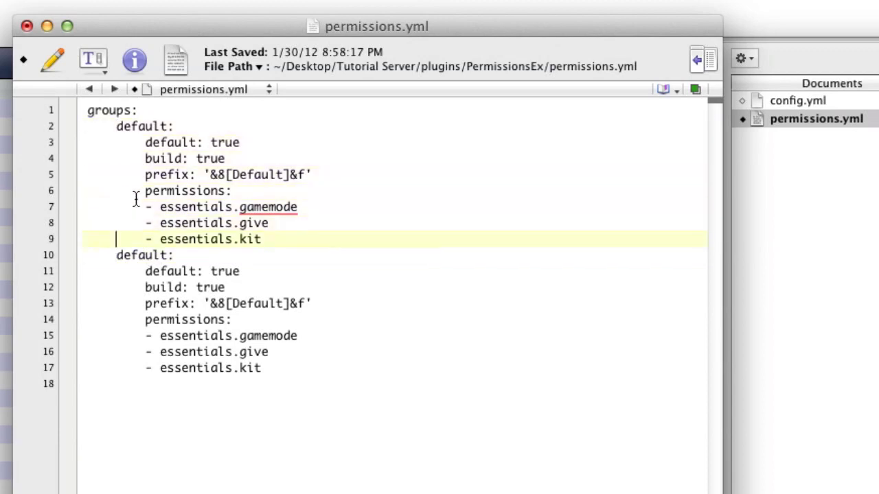
key(Down)
key(Down)
key(Up)
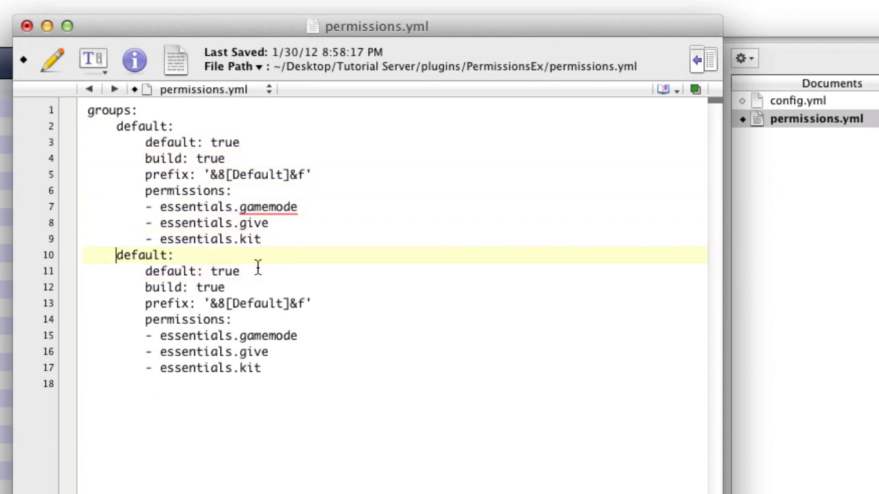
key(Down)
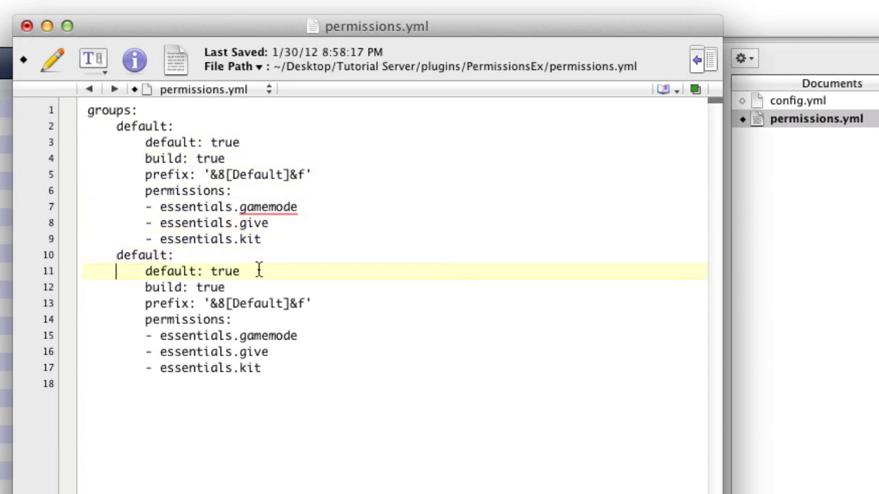
Step: Rename the second default group as moderater
double_click(144, 256)
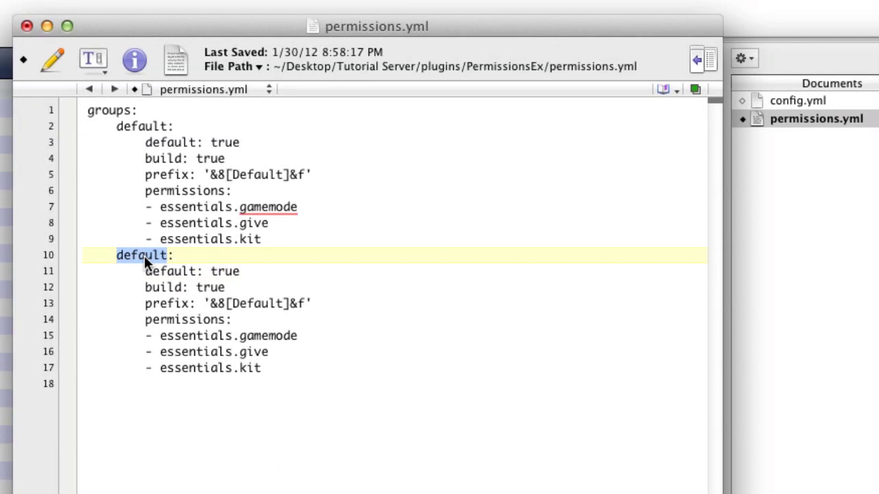
text(moderatoer)
key(BackSpace)
key(BackSpace)
key(BackSpace)
text(er)
Step: Delete the "default: true" line from the moderater group, leaving no blank line
drag(243, 271, 69, 276)
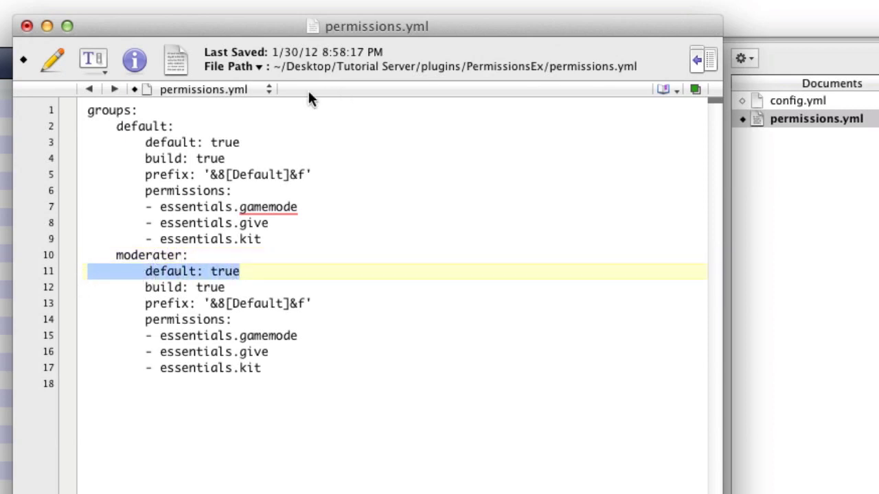
key(BackSpace)
key(BackSpace)
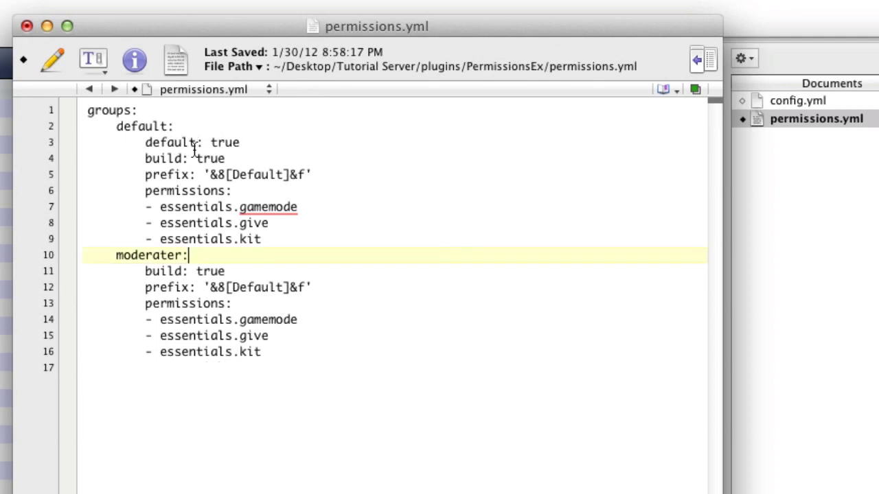
drag(231, 271, 196, 271)
click(234, 272)
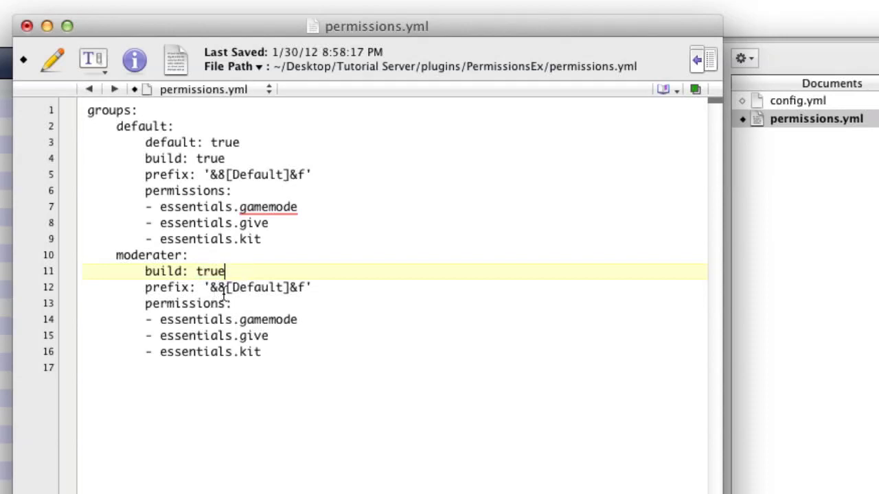
Step: Change the moderater group's prefix to '&3[Mod]&f'
click(225, 291)
text(z)
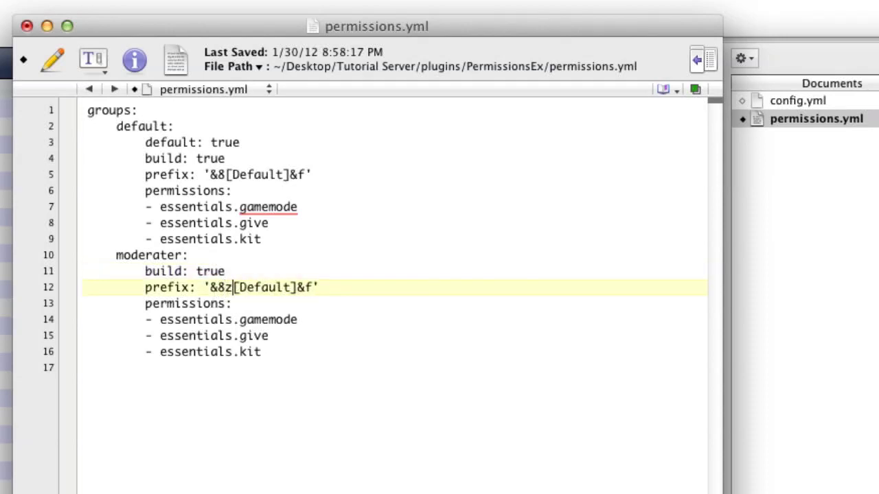
key(BackSpace)
key(BackSpace)
text(3)
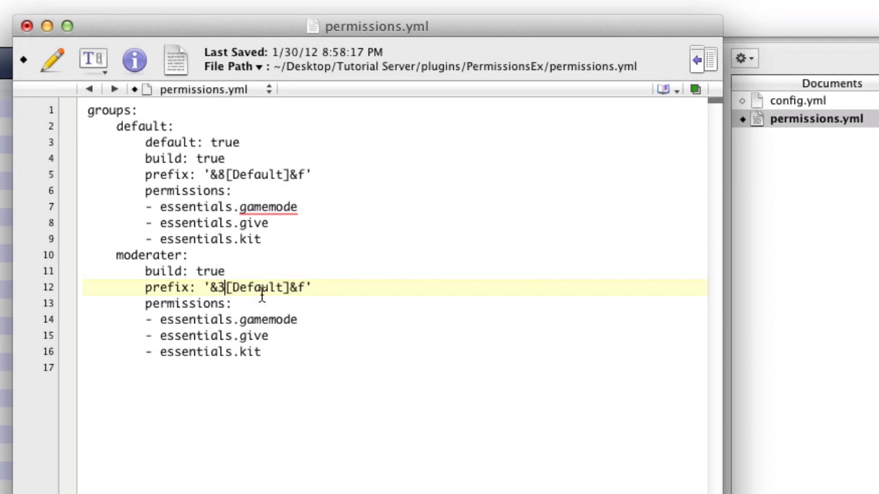
drag(229, 287, 282, 287)
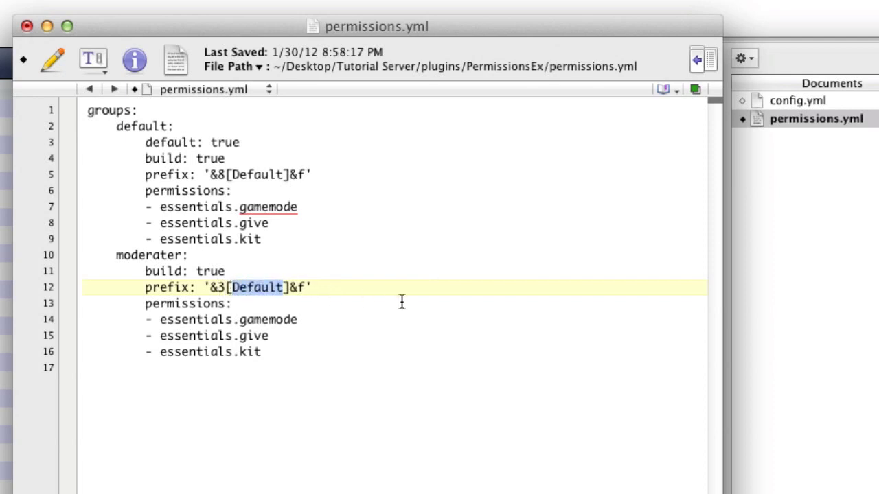
text(Mod)
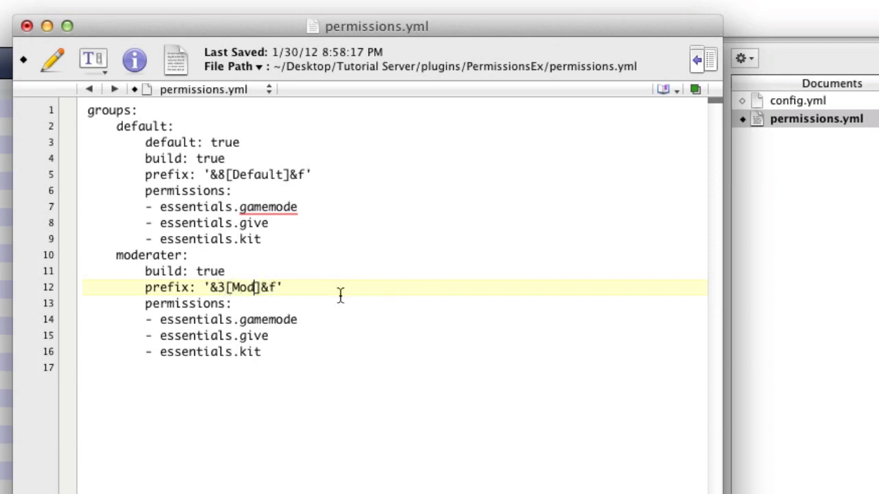
drag(227, 288, 212, 290)
click(258, 305)
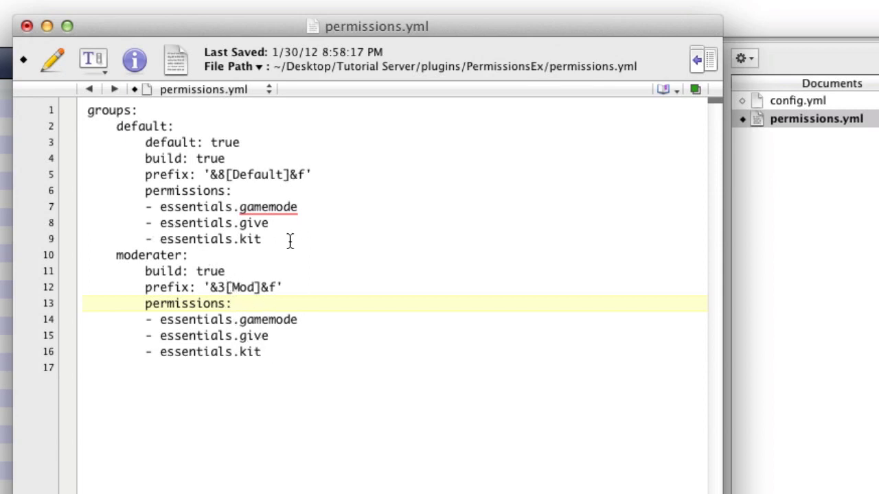
Step: Delete the three essentials entries under the moderater group's permissions
drag(277, 241, 145, 206)
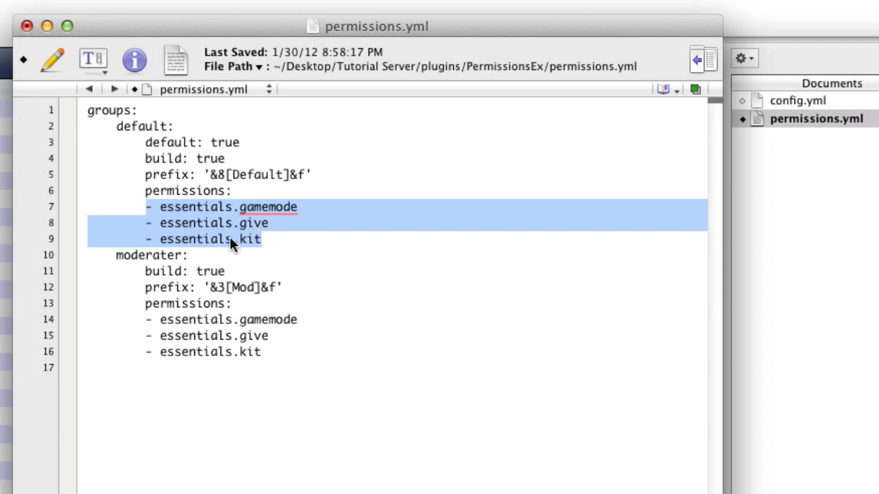
click(282, 353)
shift+click(146, 318)
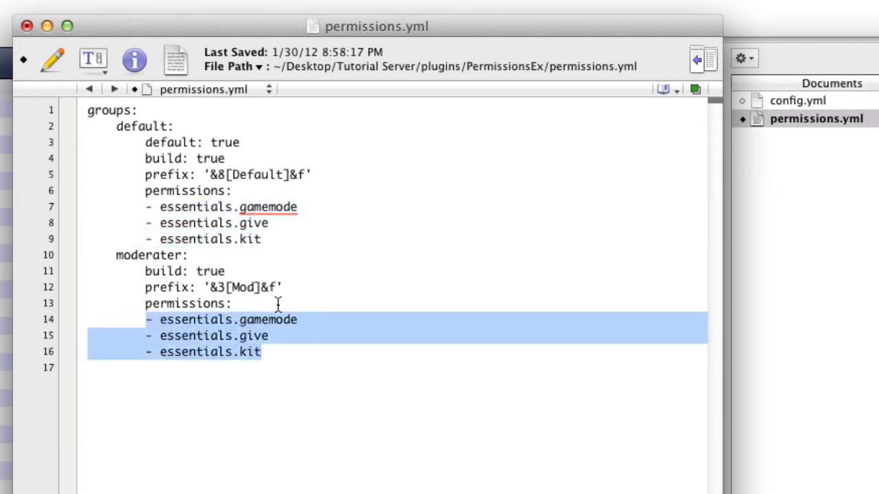
key(BackSpace)
Step: Add an "inheritance:" key with the list entry "- default" between the build and prefix lines of the moderater group
click(242, 272)
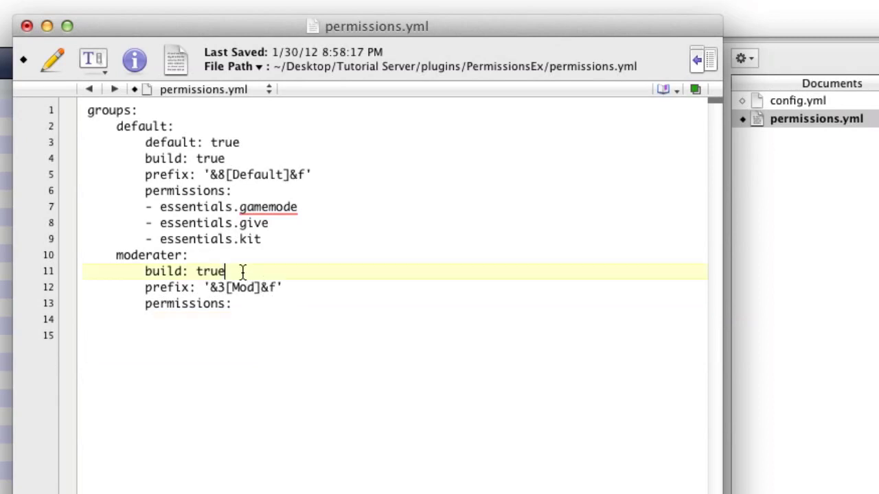
key(Return)
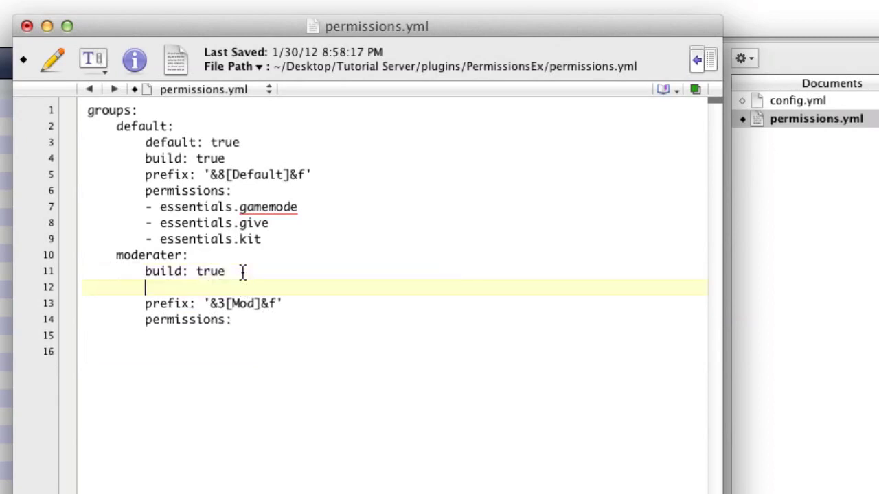
text(-)
key(BackSpace)
key(BackSpace)
text(inheritance:)
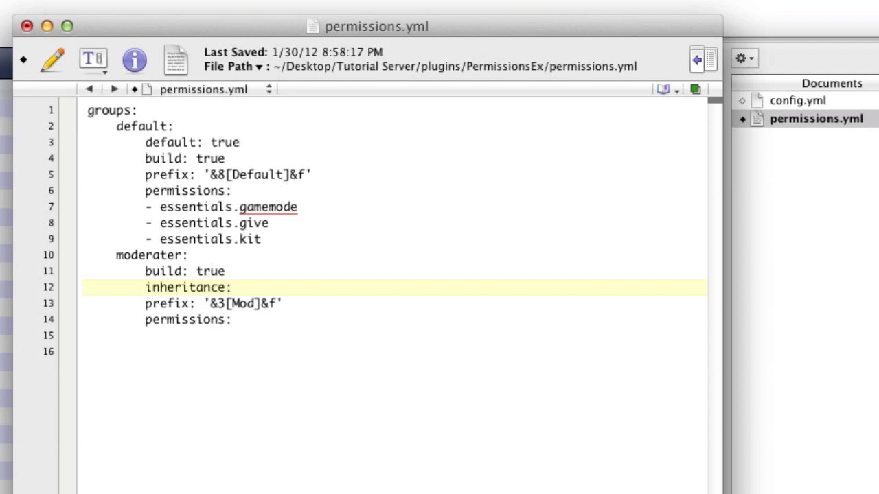
key(Return)
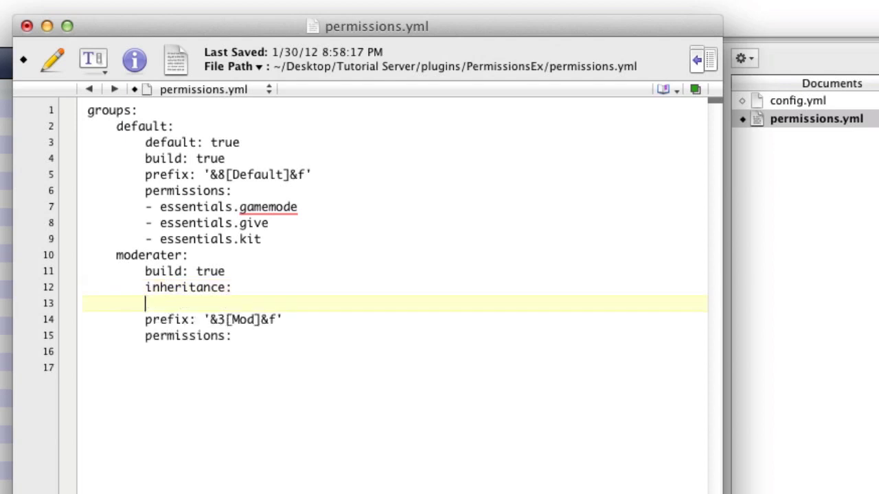
text(- defau)
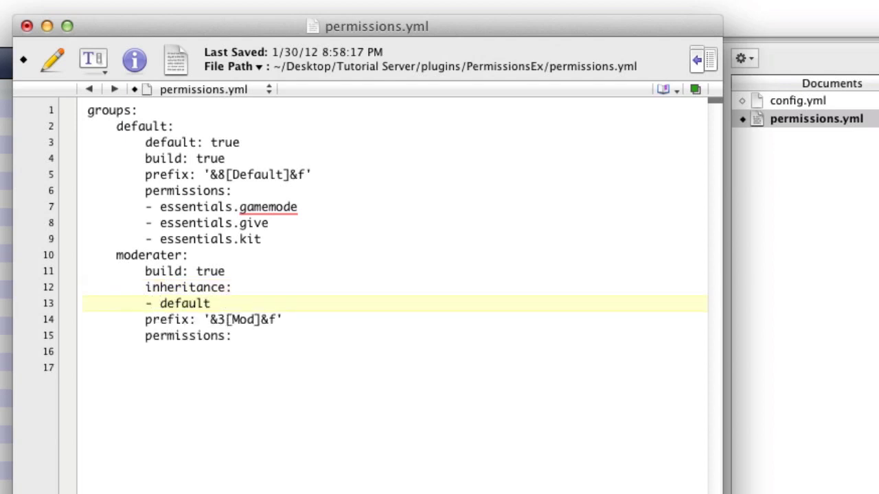
text(lt)
drag(267, 242, 162, 223)
click(233, 241)
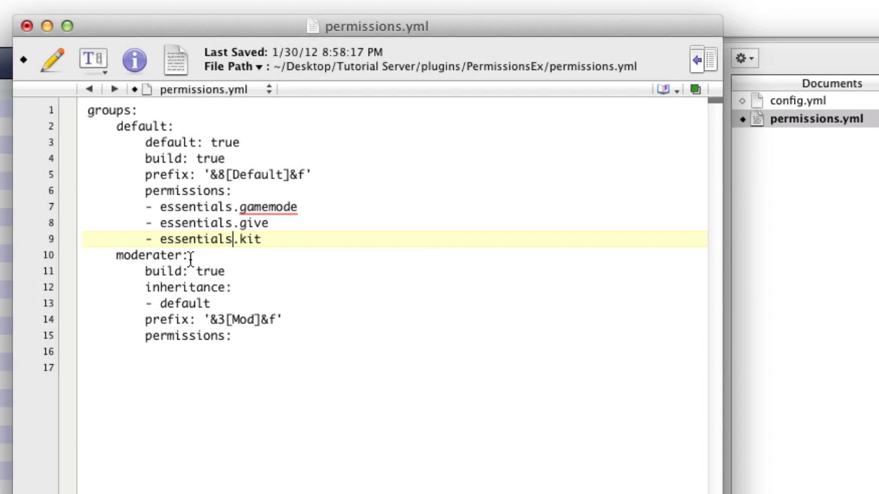
Step: Examine the default group's permission entries and how the regular group is set to inherit from basic in the other, larger permissions.yml
drag(265, 241, 146, 205)
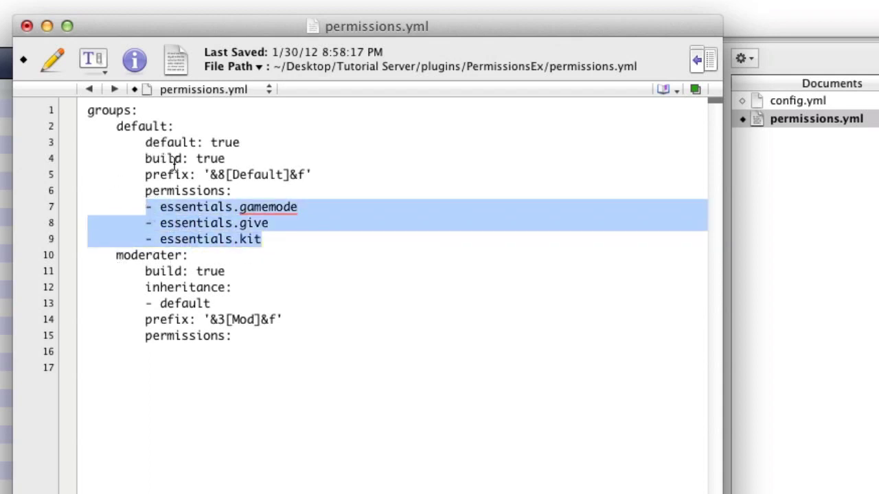
click(271, 274)
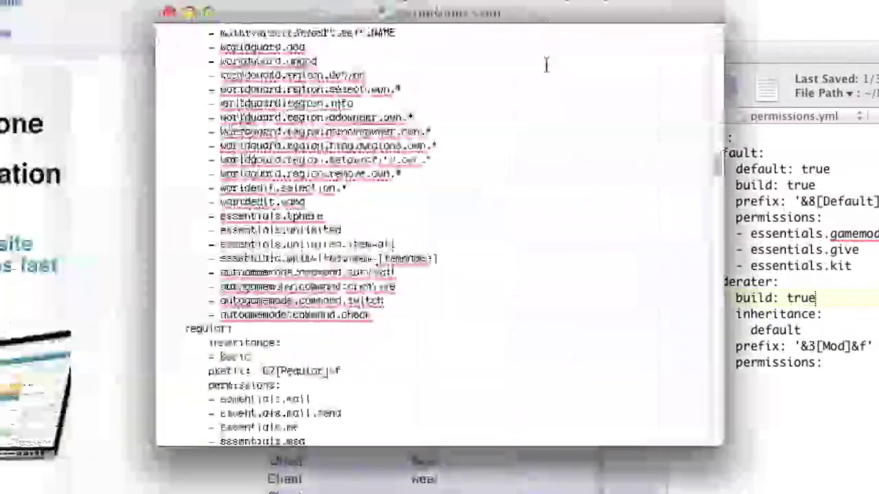
scroll(542, 267, down, 5)
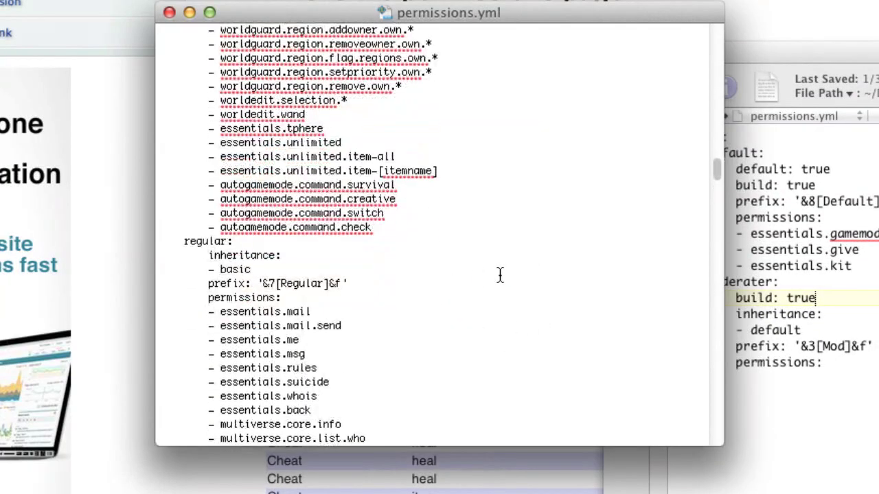
scroll(499, 275, down, 2)
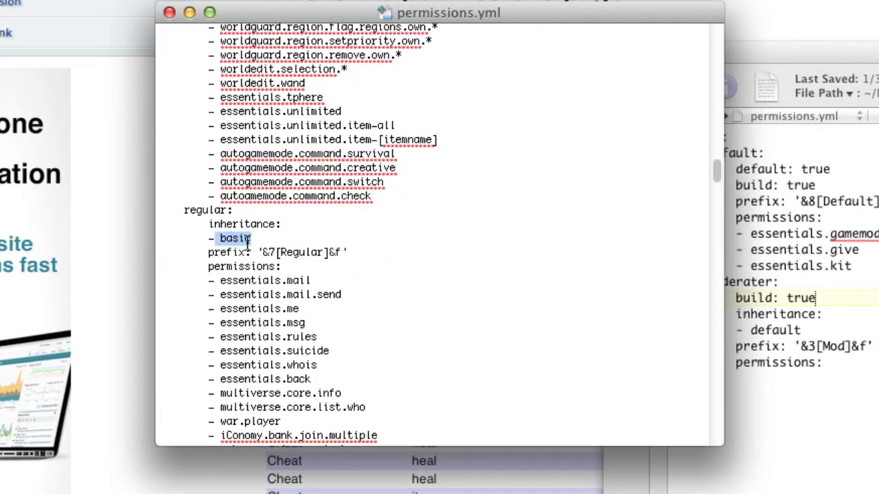
mouse_move(714, 171)
mouse_down()
mouse_move(713, 216)
mouse_move(714, 162)
mouse_up()
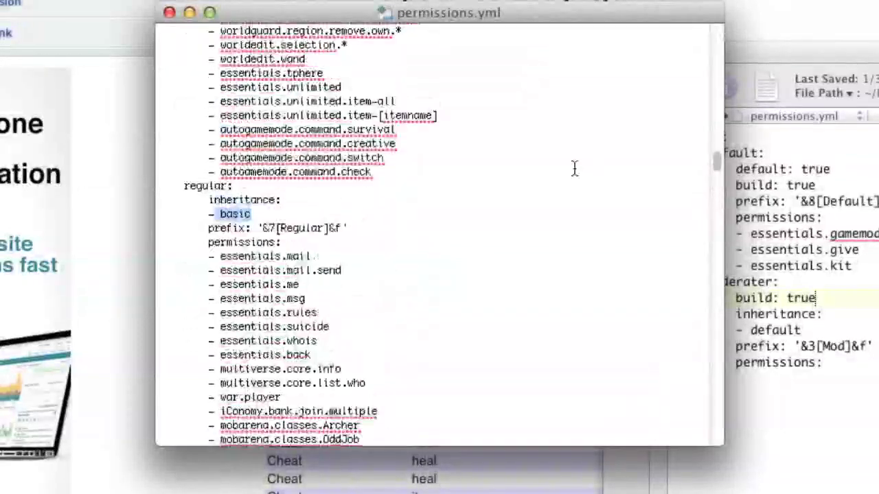
click(575, 169)
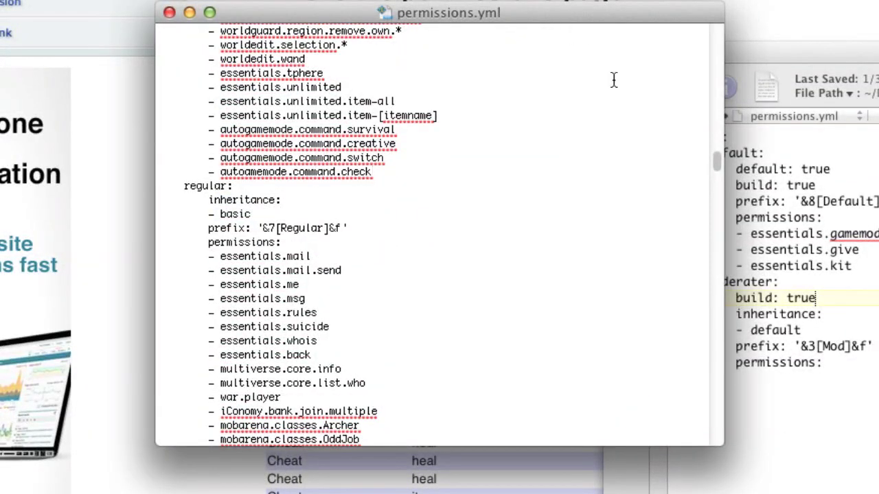
drag(715, 156, 704, 93)
scroll(707, 103, up, 15)
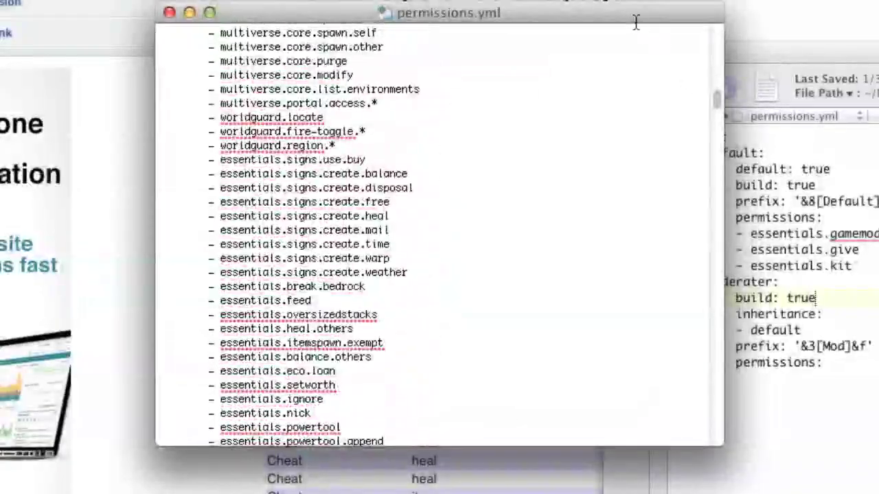
drag(592, 14, 3, 64)
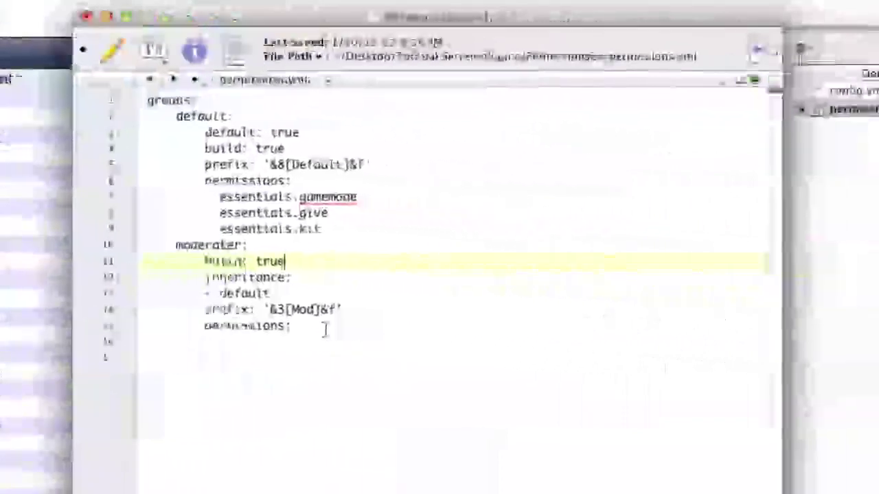
Step: Add the entry - '*' under the moderater group's permissions and start another list entry below it
click(825, 359)
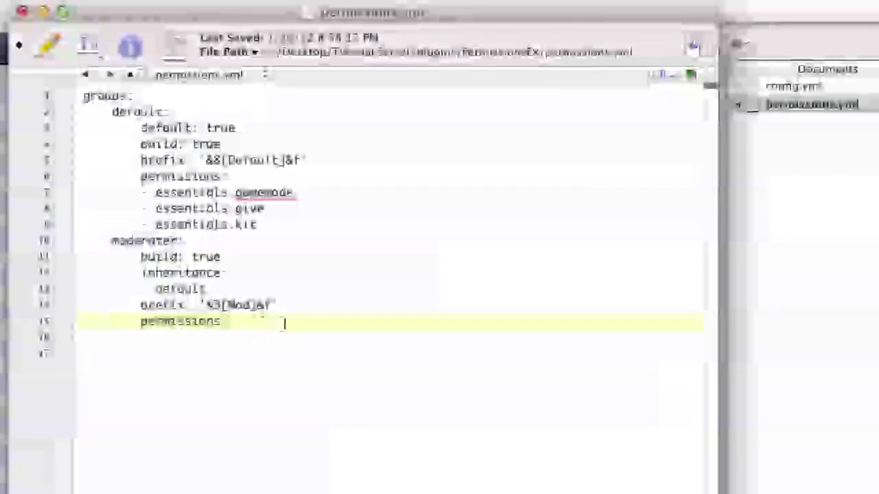
key(Return)
text(-)
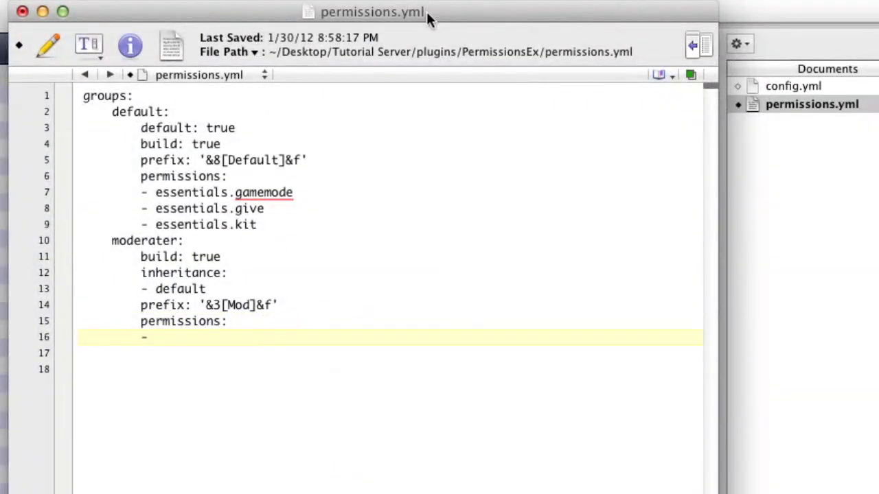
drag(428, 14, 457, 25)
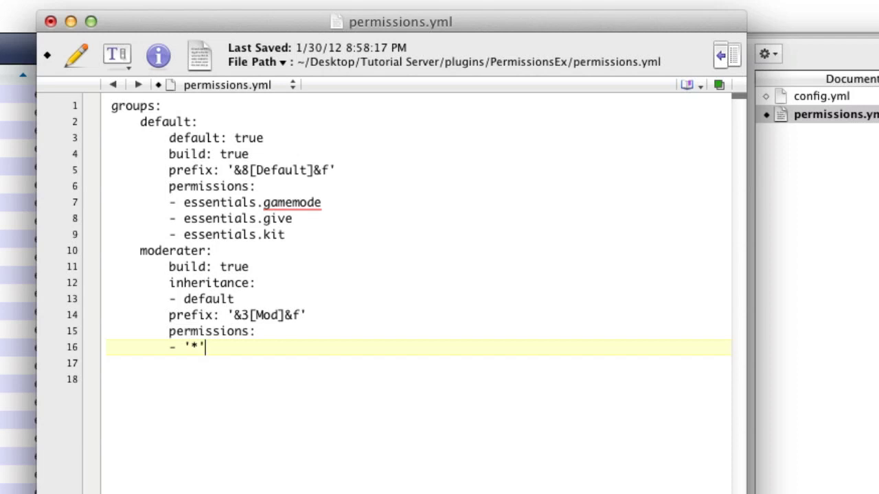
key(Return)
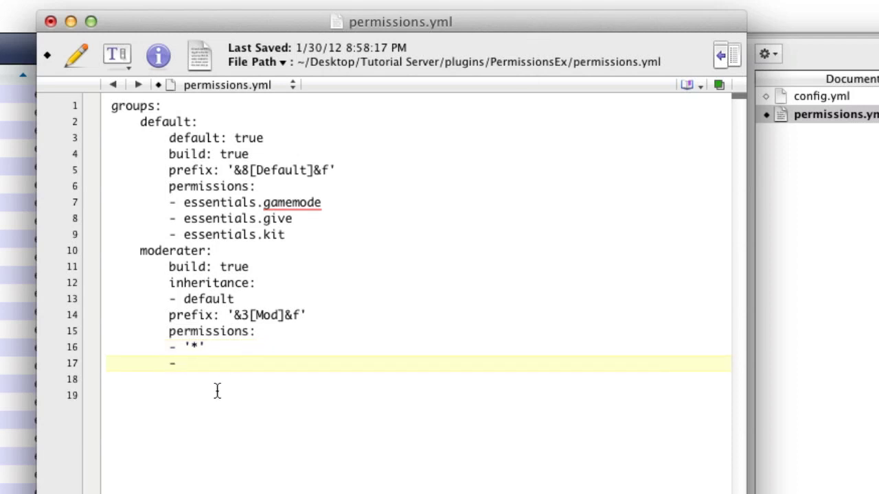
drag(206, 349, 182, 350)
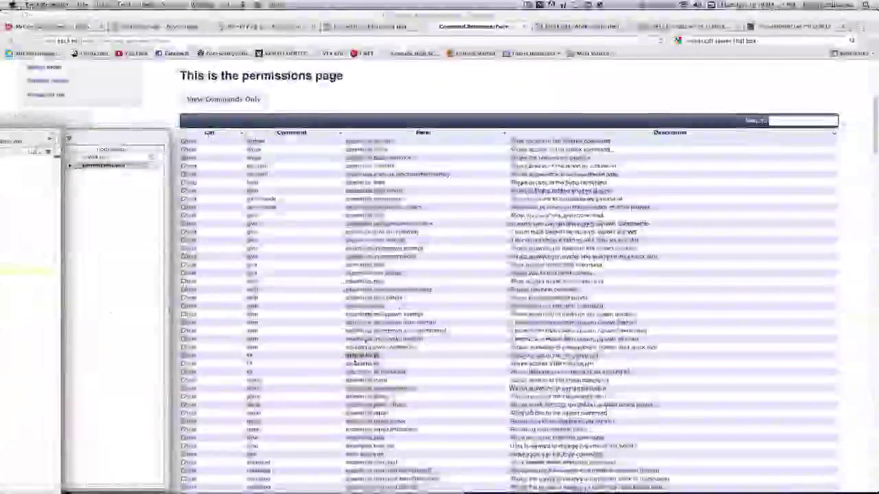
Step: Look up the essentials.item node on the Essentials permissions page in Firefox and add "- essentials.item" to the unfinished moderater entry in TextWrangler
click(391, 310)
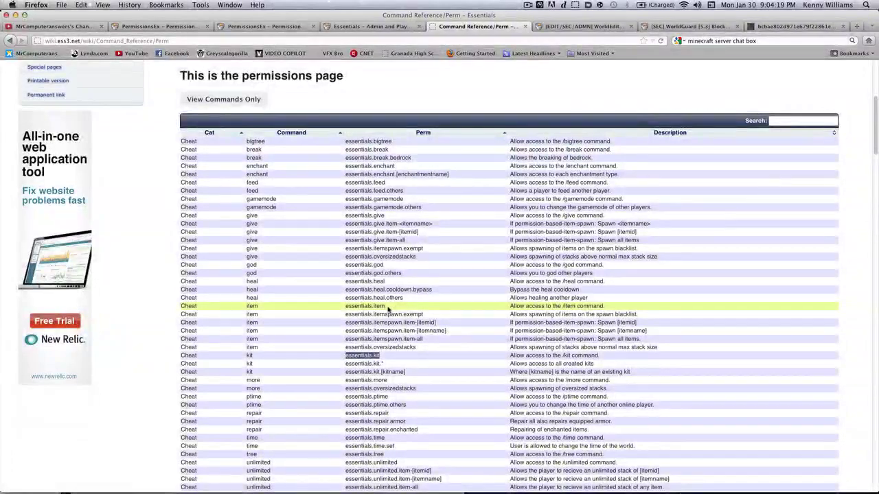
drag(386, 306, 346, 307)
click(561, 307)
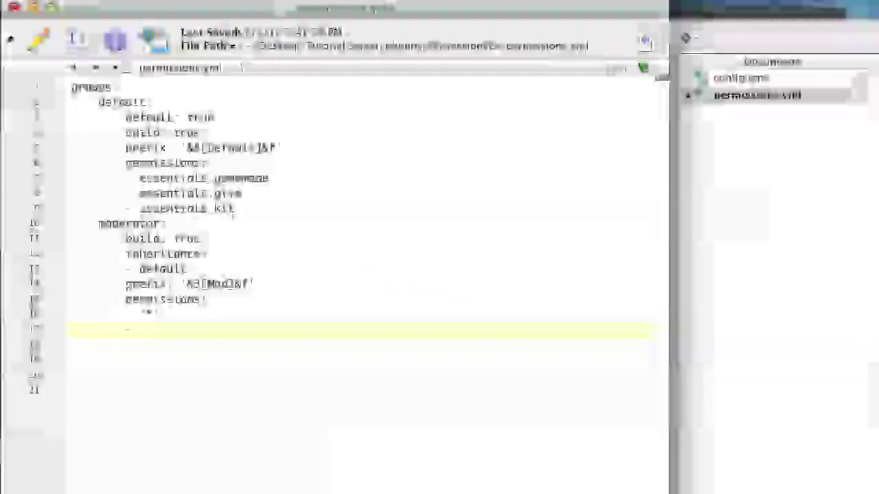
click(141, 332)
text(-essentials.item)
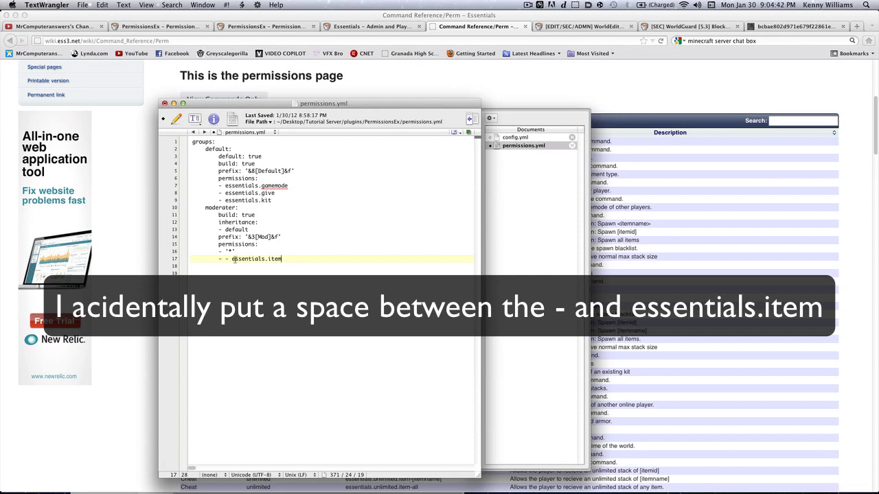
drag(232, 260, 288, 261)
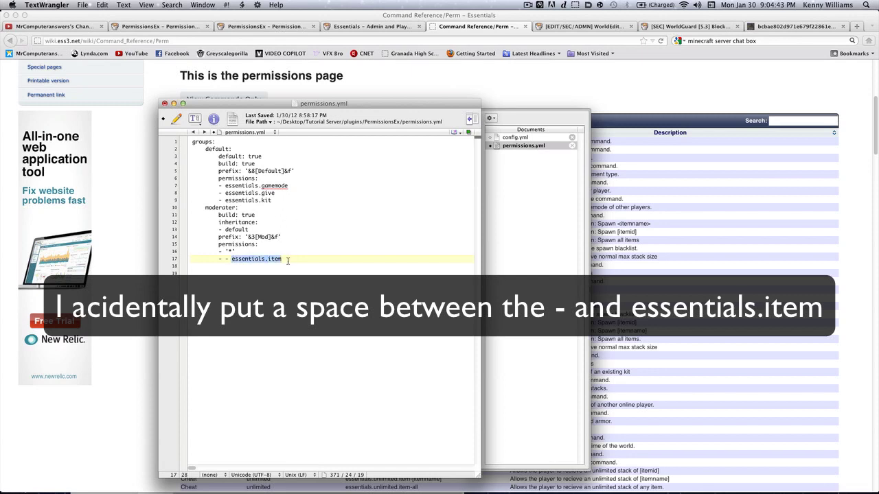
click(291, 260)
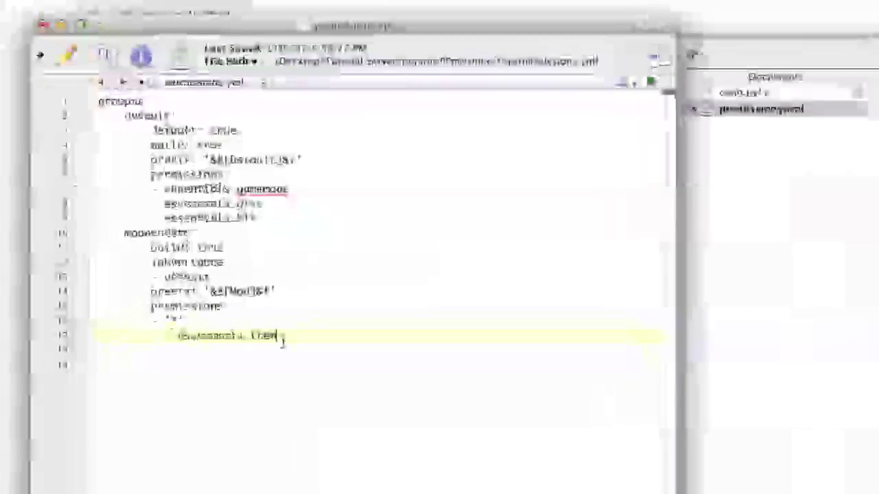
Step: Duplicate the whole moderater group block directly below itself, aligning the copy's group name with the other group names
drag(281, 336, 137, 235)
key(super+c)
click(339, 365)
click(320, 345)
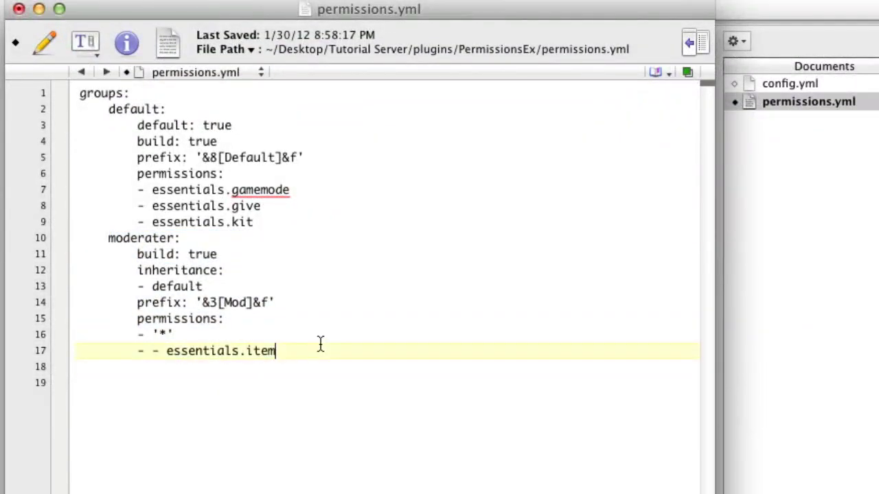
key(Return)
key(super+v)
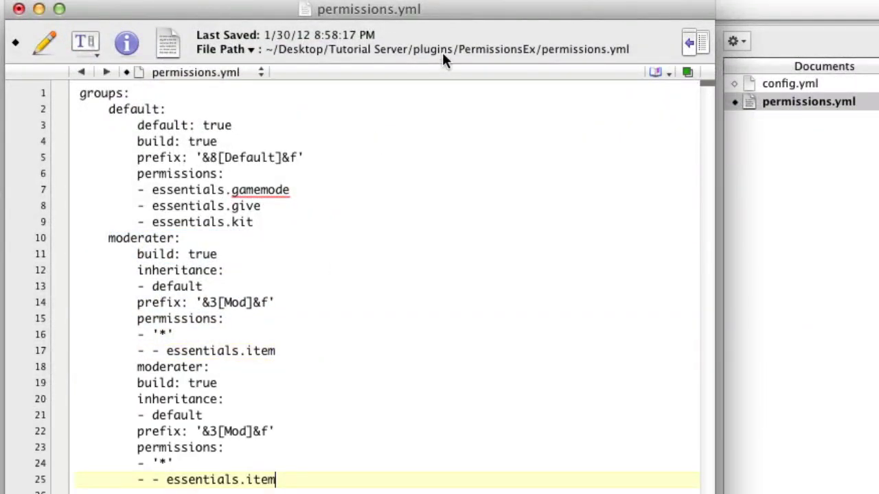
click(136, 367)
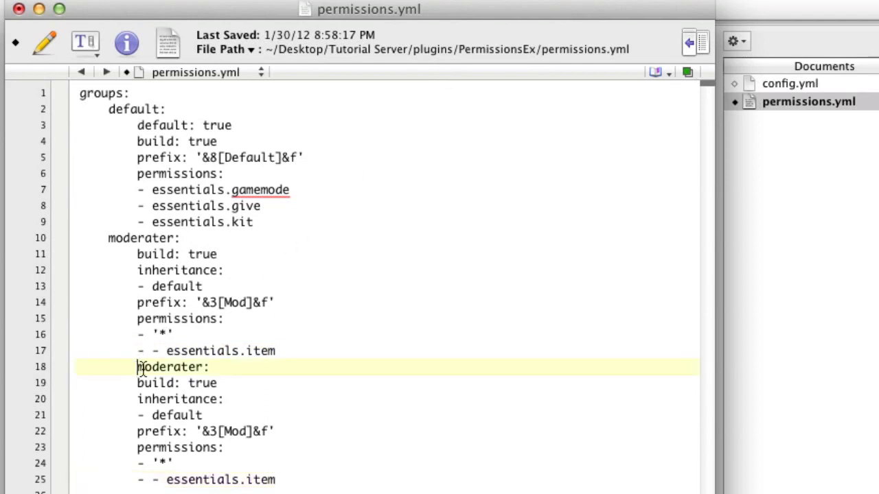
key(BackSpace)
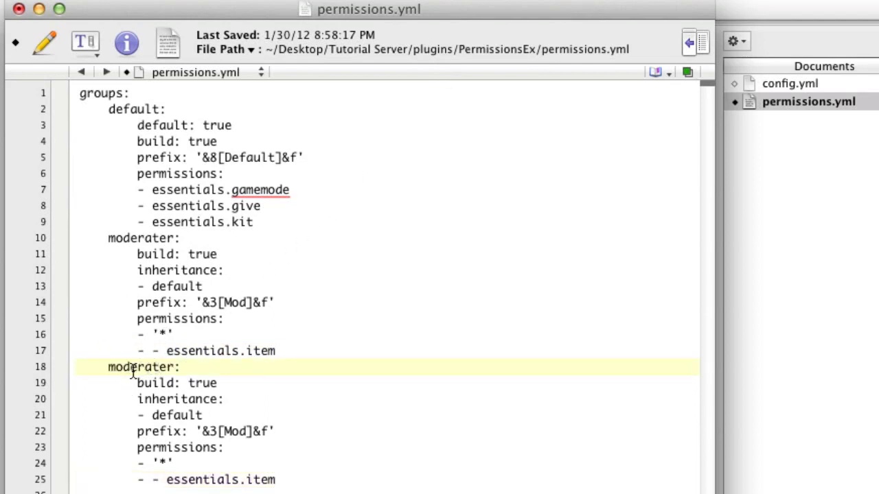
Step: Rename the copied moderater group to admin and change its inheritance entry to moderator
key(Up)
key(Up)
key(Up)
key(Up)
key(Up)
key(Up)
key(Up)
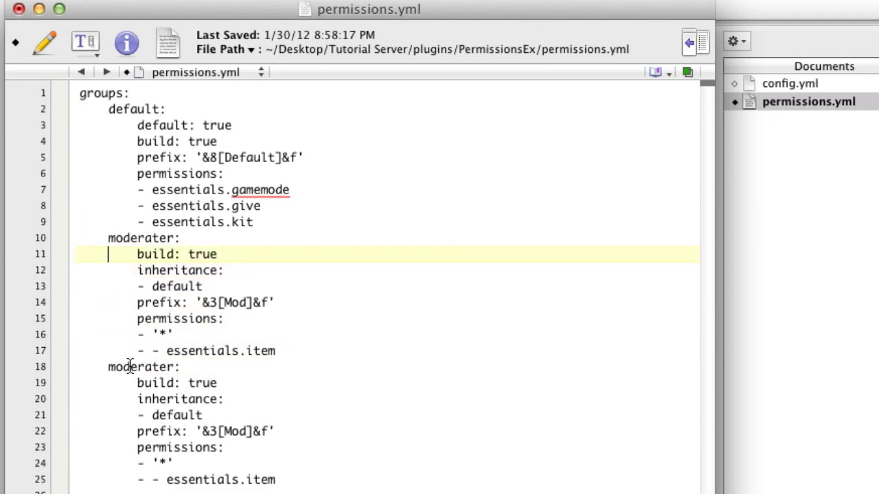
key(Down)
key(Down)
key(Down)
key(Down)
double_click(116, 368)
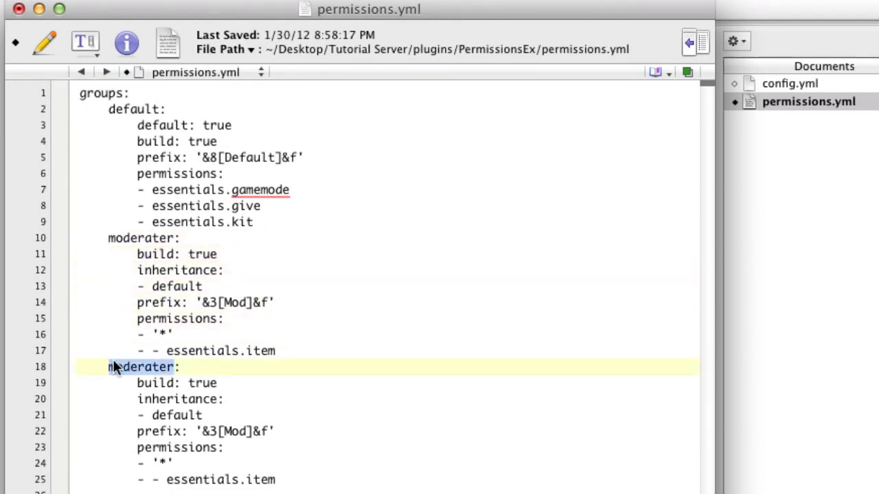
text(admin:)
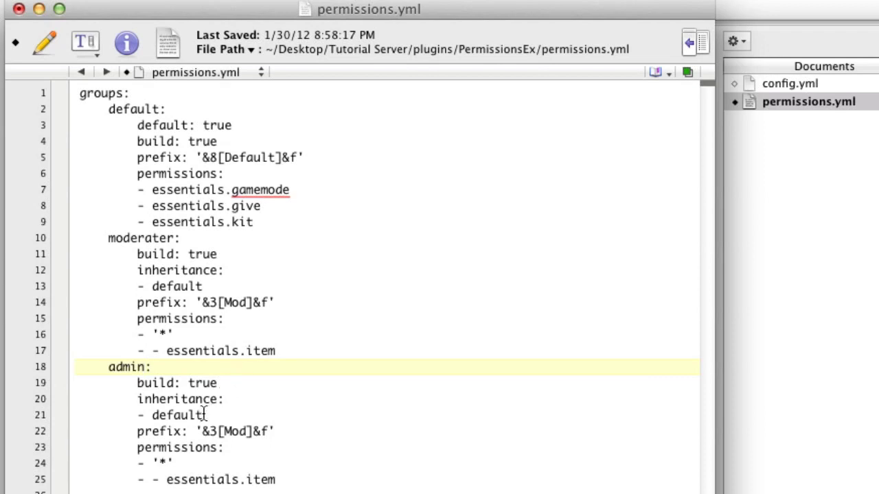
double_click(175, 416)
text(moderator)
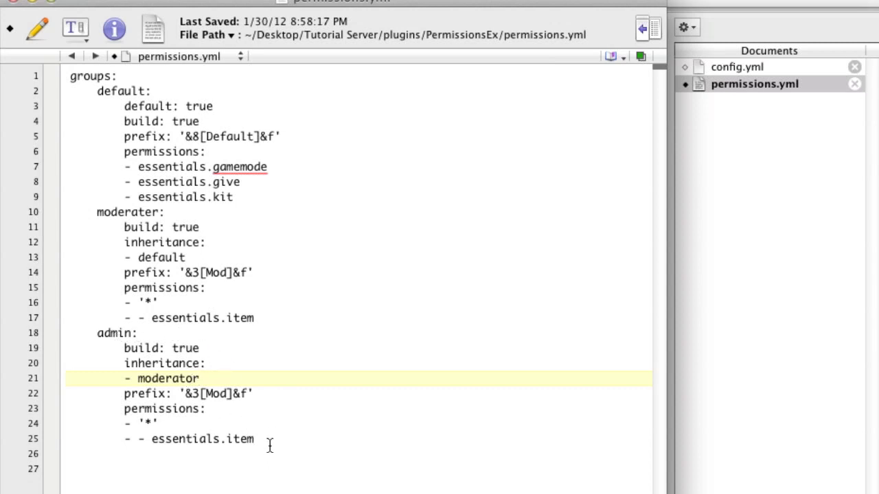
Step: Delete the essentials.item line from the admin group's permissions, leaving no blank line in its place
drag(272, 442, 83, 440)
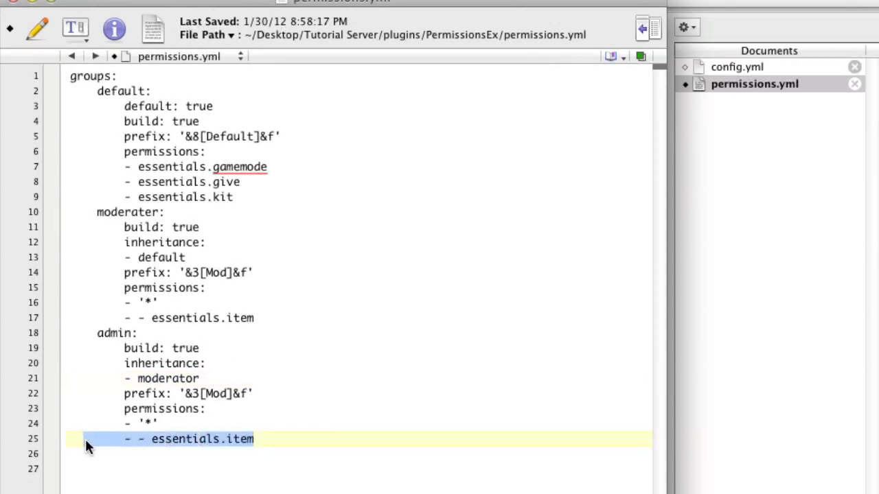
key(BackSpace)
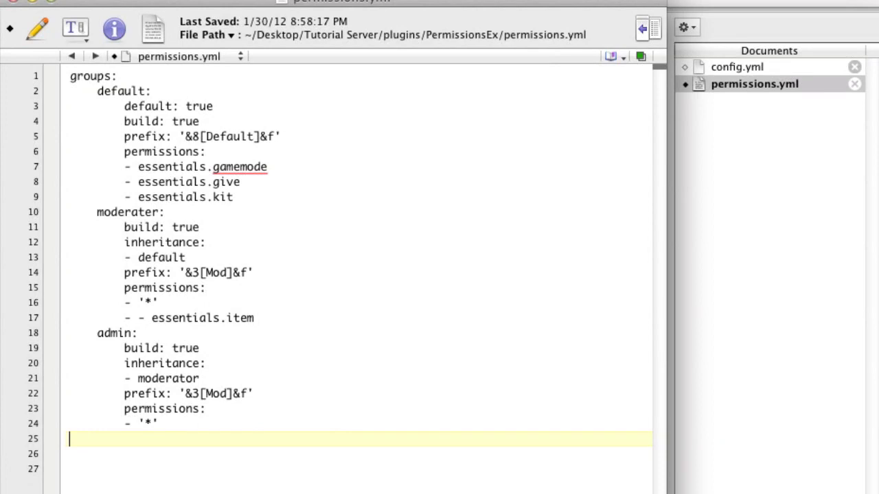
key(BackSpace)
key(Left)
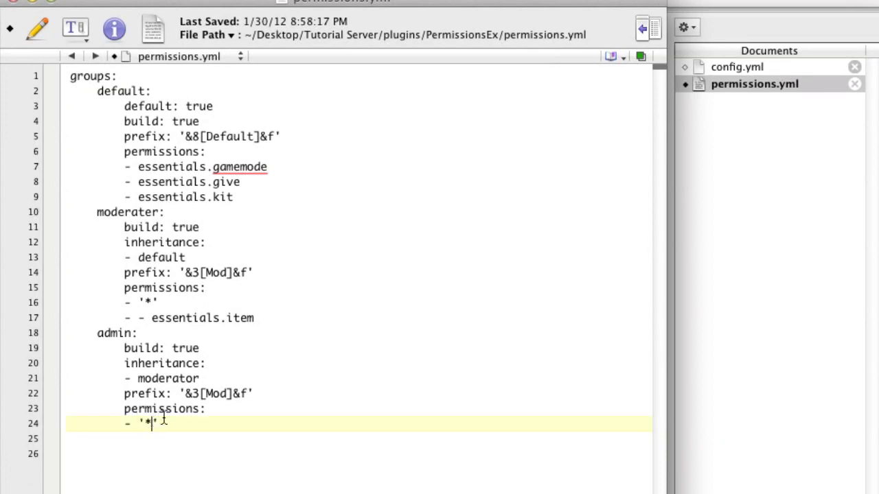
Step: Delete the inheritance key and its moderator entry from the admin group, closing the gap between build and prefix
drag(216, 379, 124, 369)
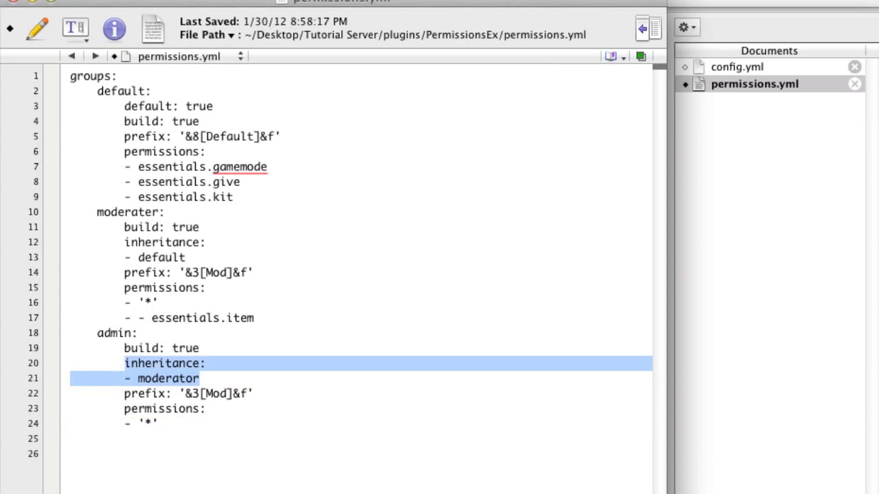
key(BackSpace)
key(BackSpace)
key(BackSpace)
key(BackSpace)
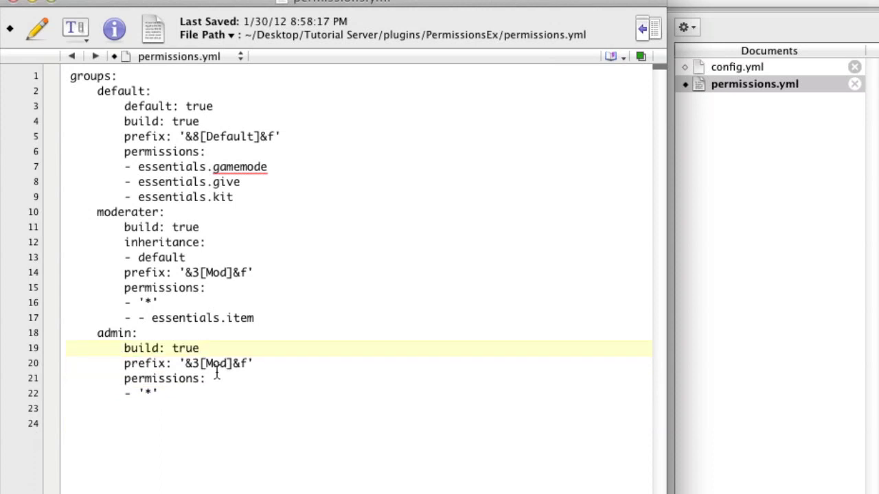
Step: Change the admin group's prefix to '&4[Admin]&f'
click(199, 363)
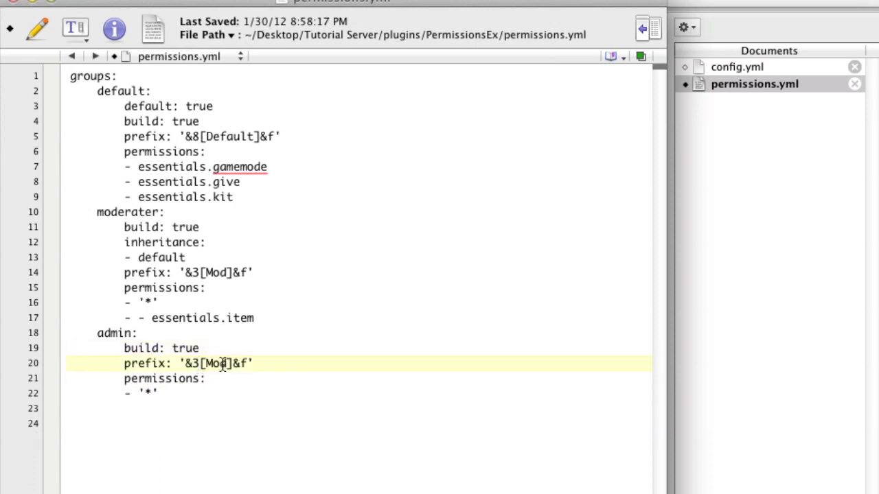
key(BackSpace)
text(4)
key(Right)
key(BackSpace)
key(BackSpace)
key(BackSpace)
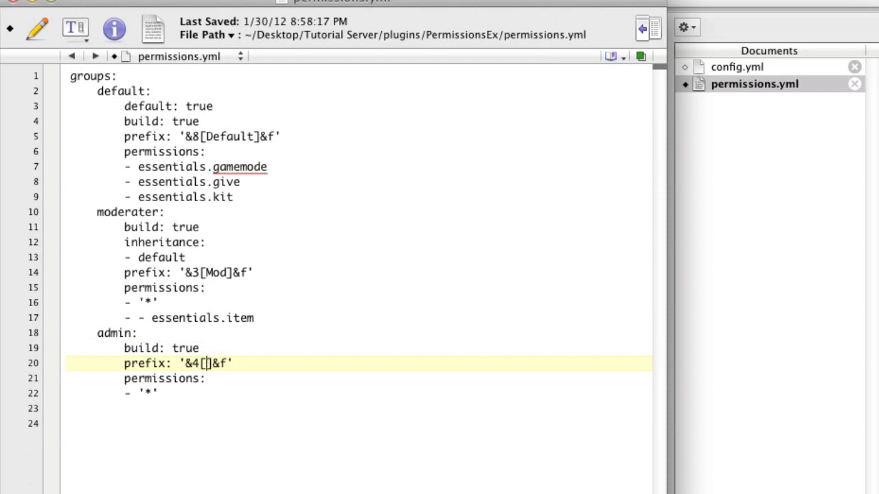
text(Admin)
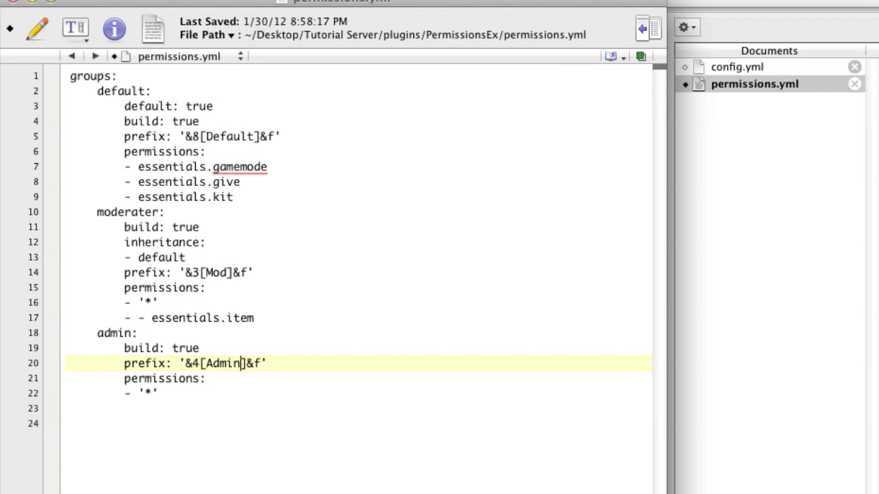
click(144, 395)
double_click(143, 393)
click(178, 395)
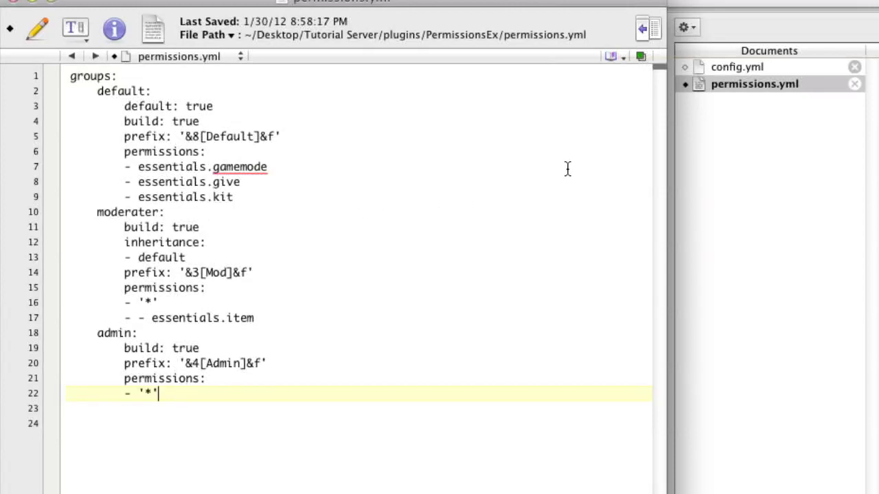
Step: Save permissions.yml and check the createUserRecords setting in config.yml
key(super+s)
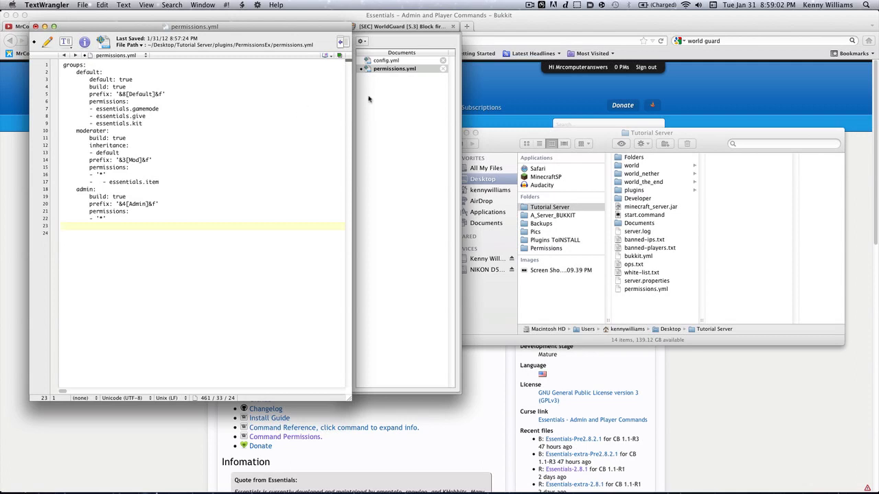
click(386, 61)
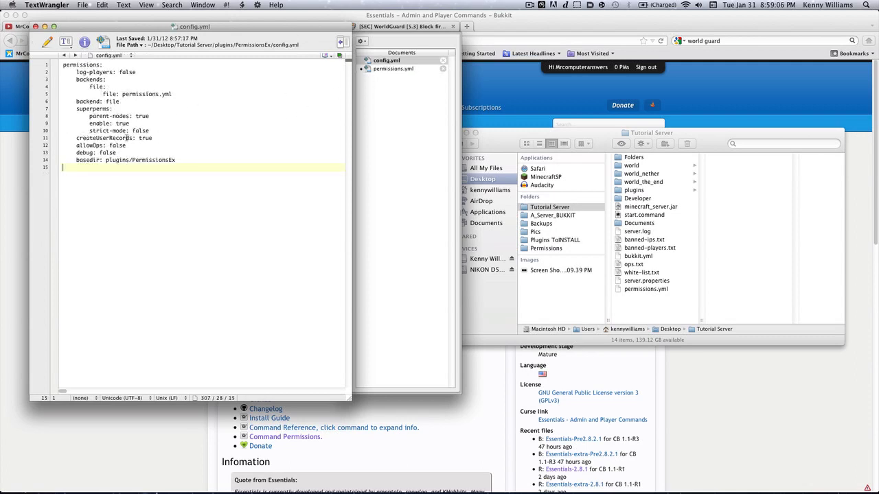
drag(139, 138, 154, 138)
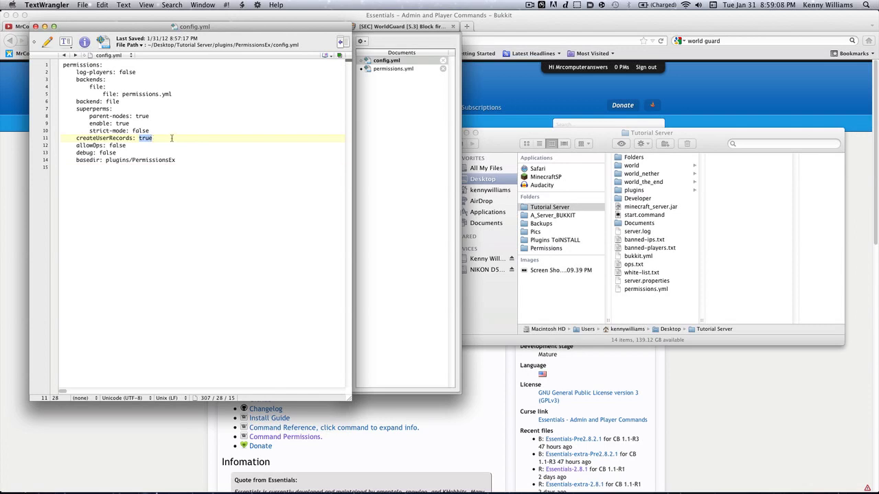
click(171, 137)
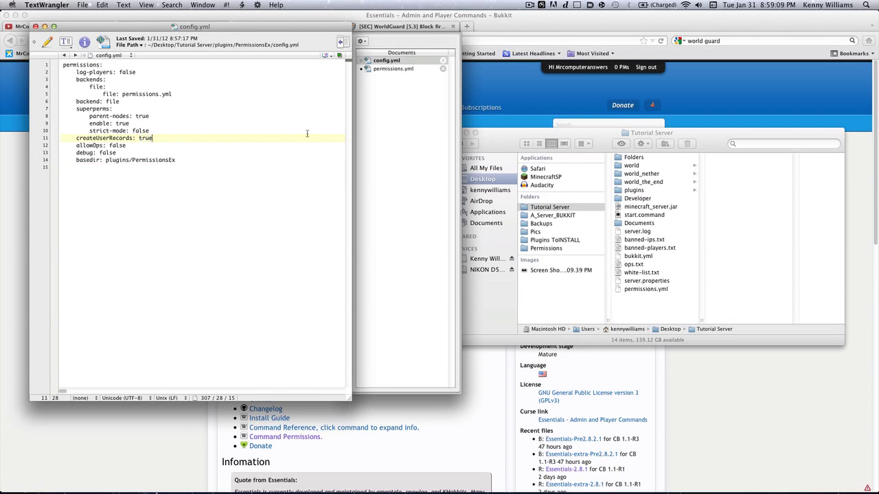
Step: Remove the extra spaces before the second dash of the moderater group's essentials.item line in permissions.yml and save
click(386, 68)
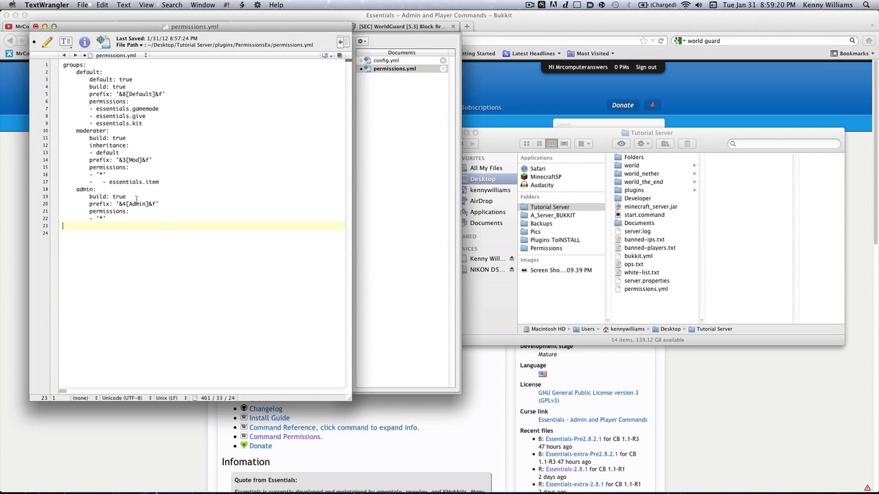
click(103, 183)
key(BackSpace)
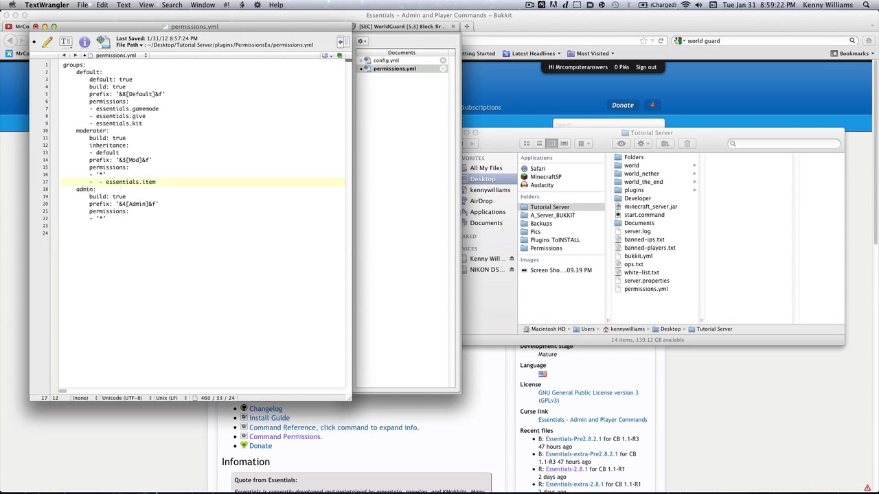
key(BackSpace)
key(super+s)
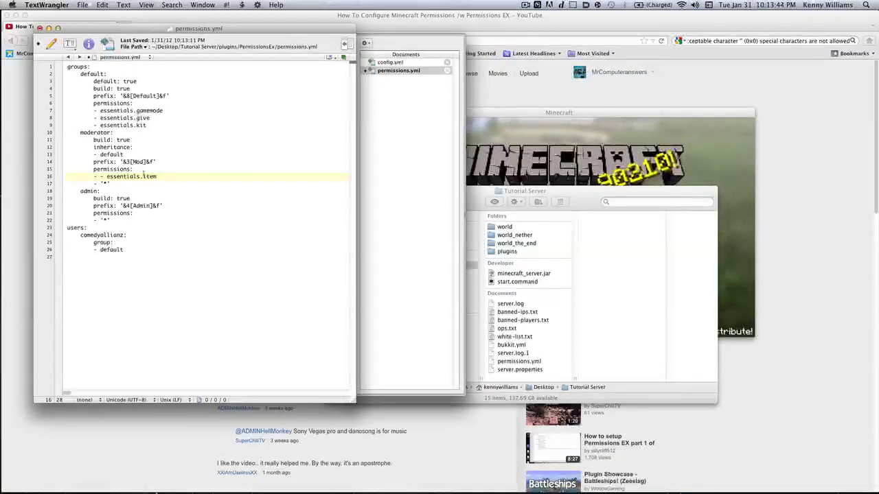
Step: Delete the space after the second dash so the moderator permission reads -essentials.item, and save the file
click(105, 177)
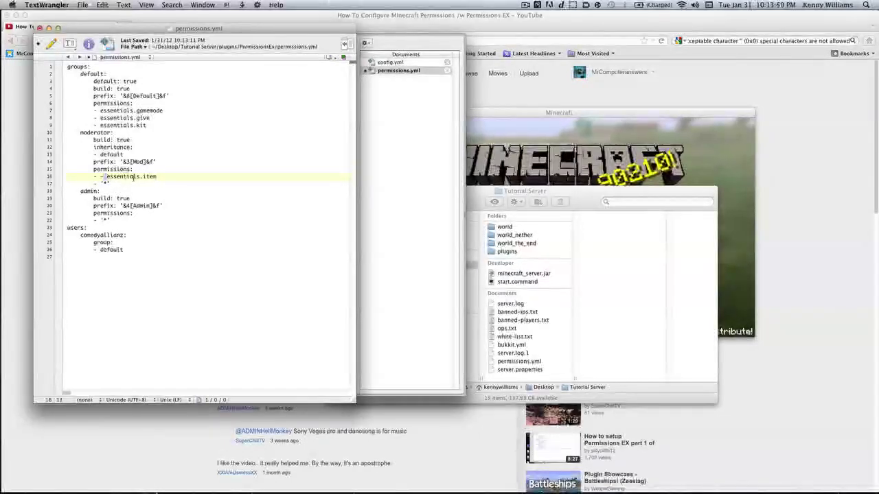
key(BackSpace)
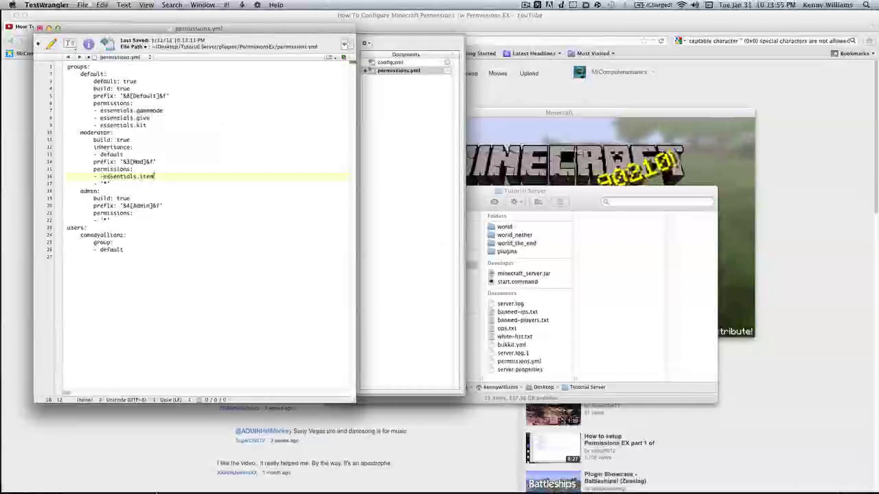
drag(155, 176, 101, 177)
click(163, 180)
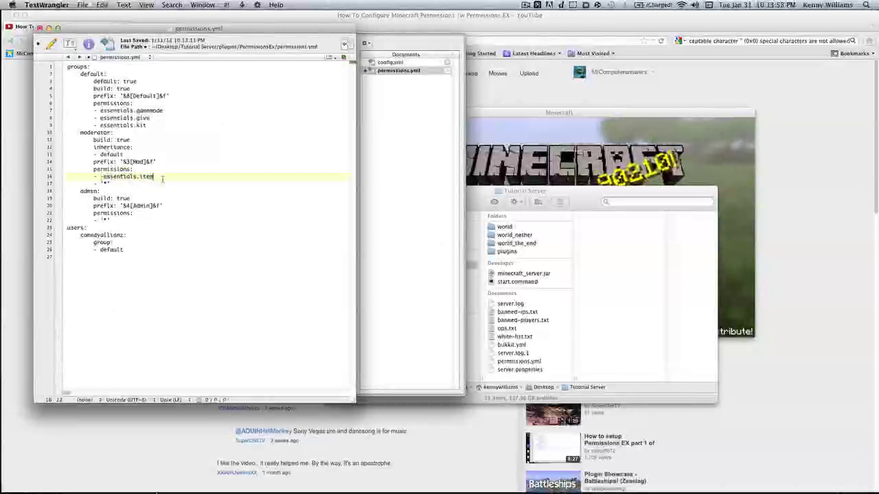
key(super+s)
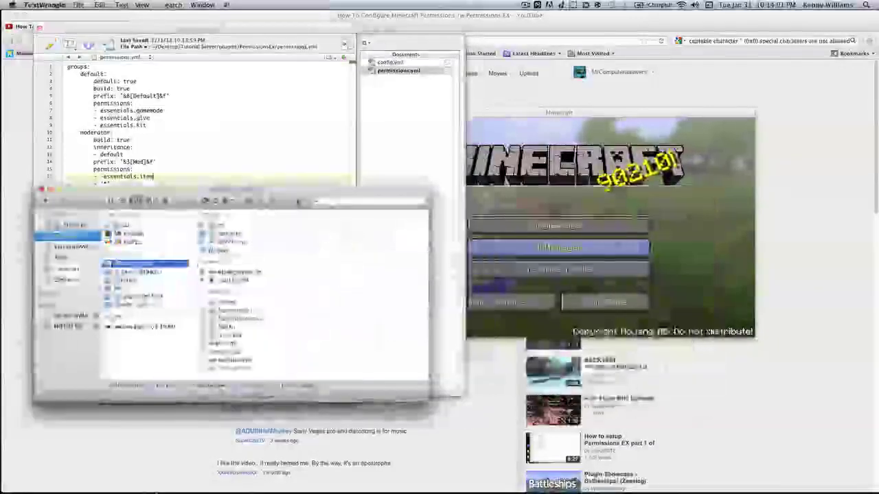
Step: Start the Bukkit server with start.command and join it from Minecraft's multiplayer server list
double_click(237, 279)
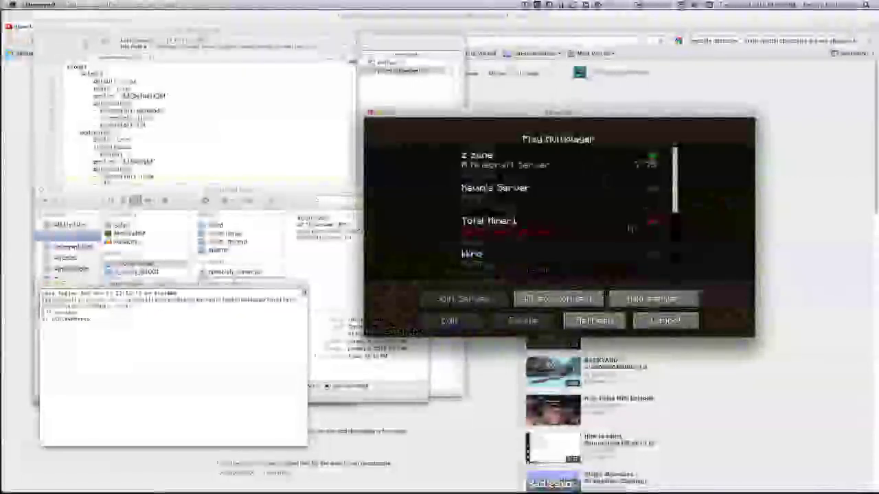
click(665, 320)
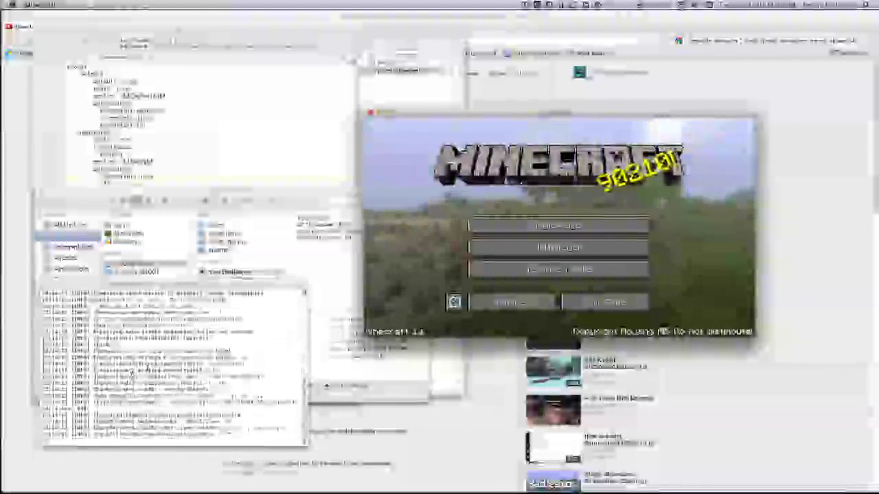
click(558, 247)
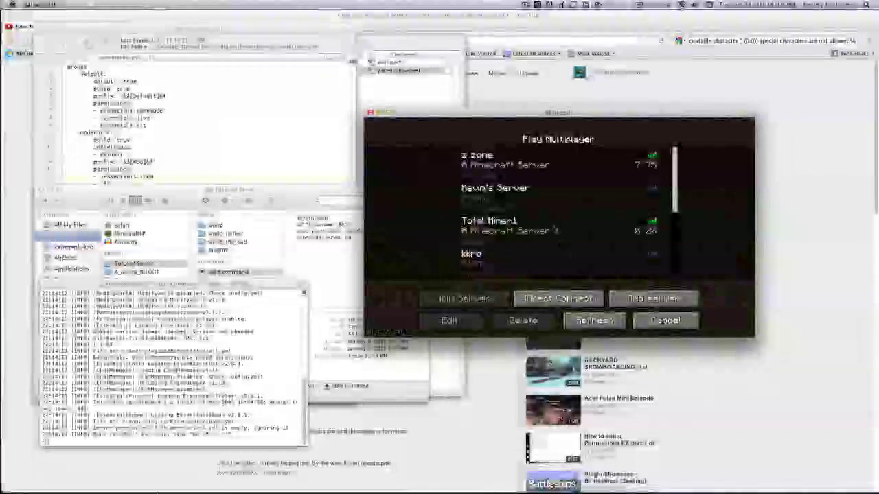
double_click(555, 227)
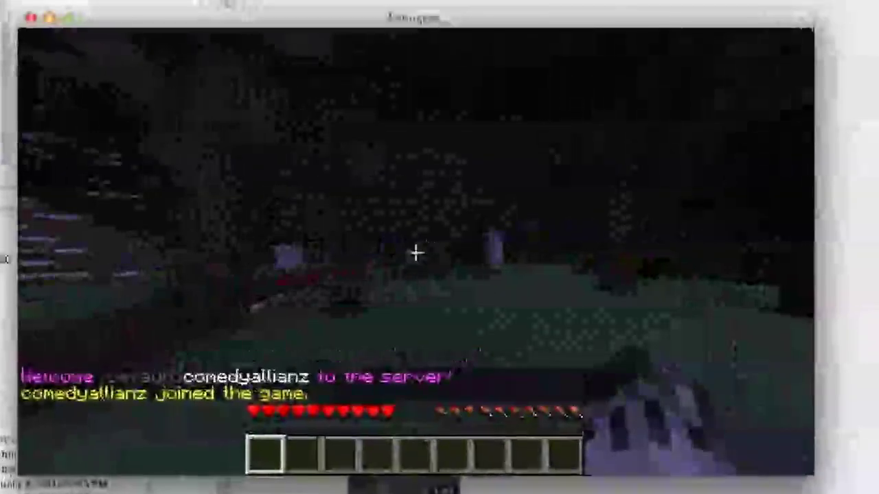
Step: Send the chat message dfgh in the game to check the player's group prefix
text(t)
text(dfgh)
key(Return)
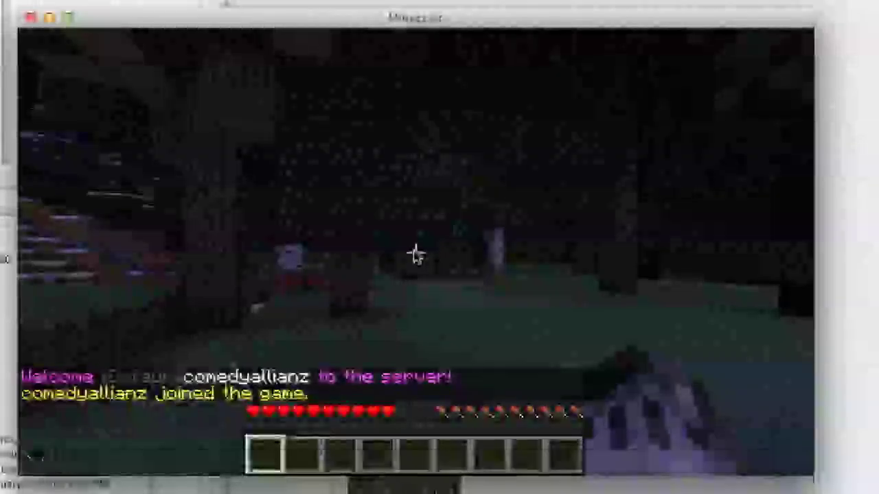
key(t)
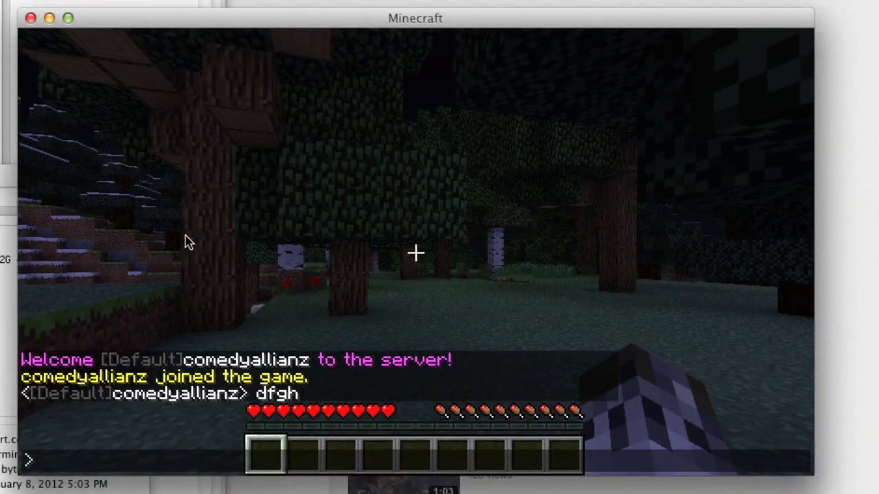
Step: Set the game's sound to OFF in the Minecraft options and return to the game
key(Escape)
key(Escape)
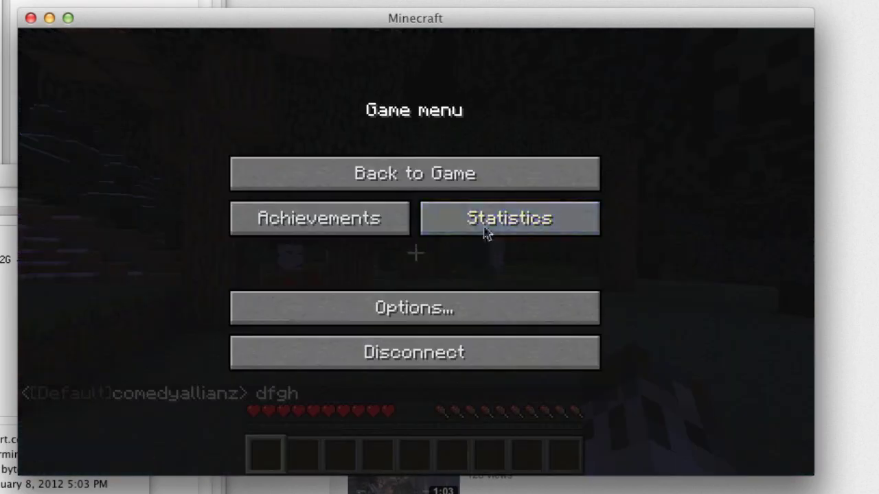
click(467, 308)
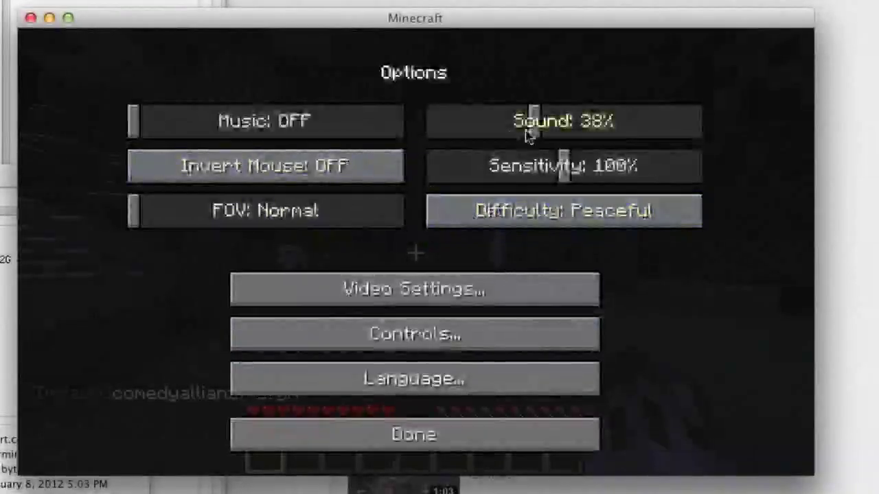
drag(528, 135, 412, 134)
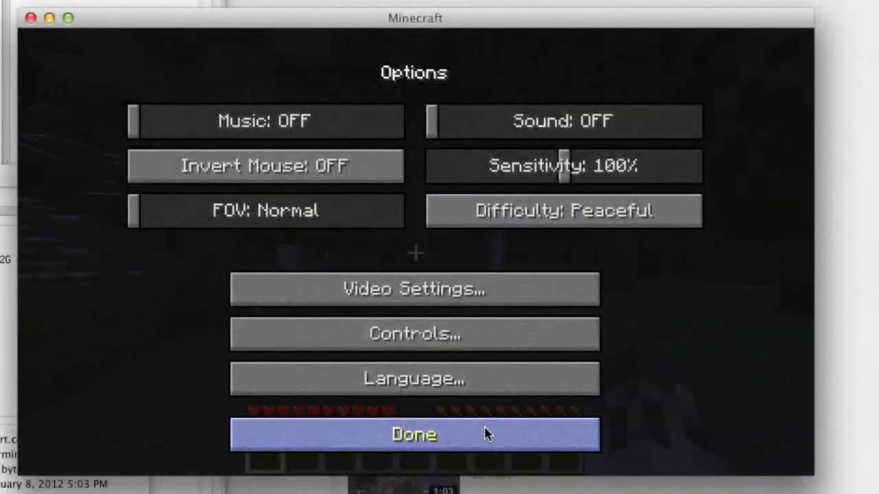
click(484, 434)
click(412, 175)
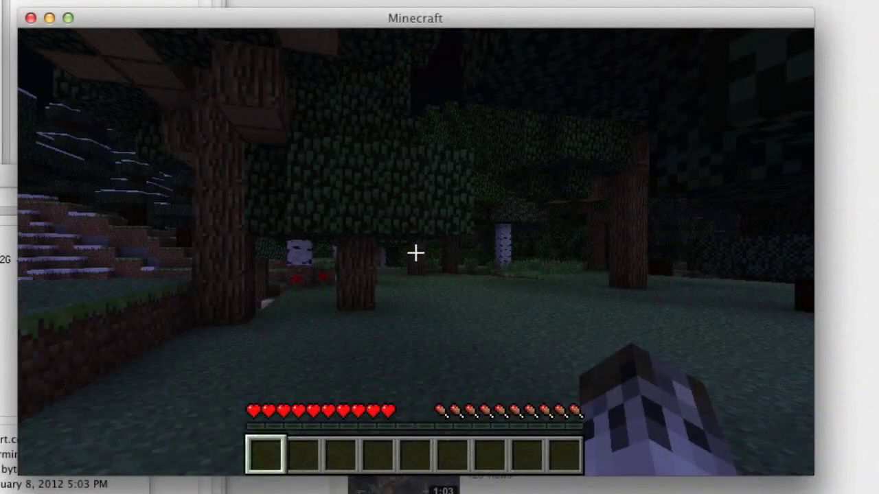
Step: Send the chat message dg to show the default group's prefix again
text(tdg)
key(Return)
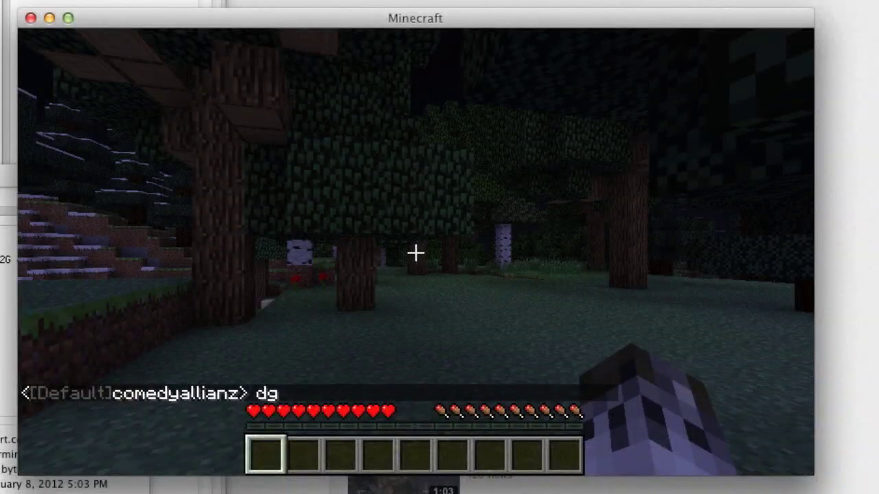
key(t)
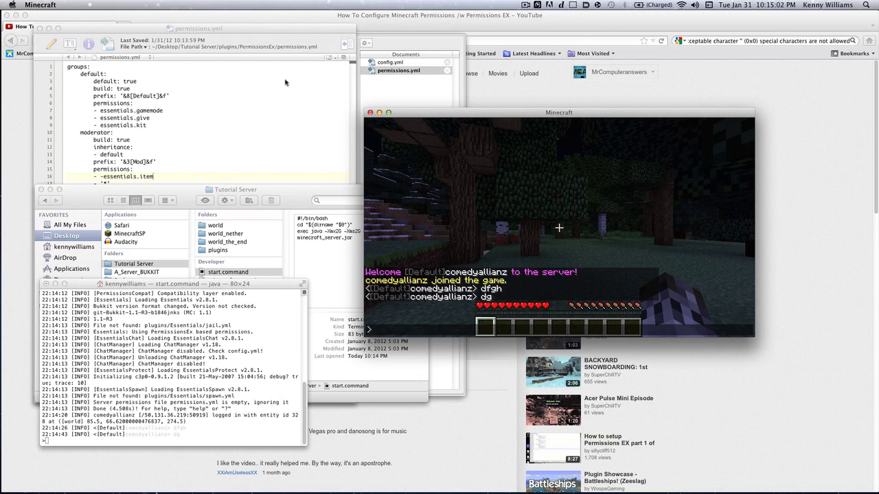
Step: Set the player's group to moderator in the users section of permissions.yml, matching the defined group name, and save
click(255, 89)
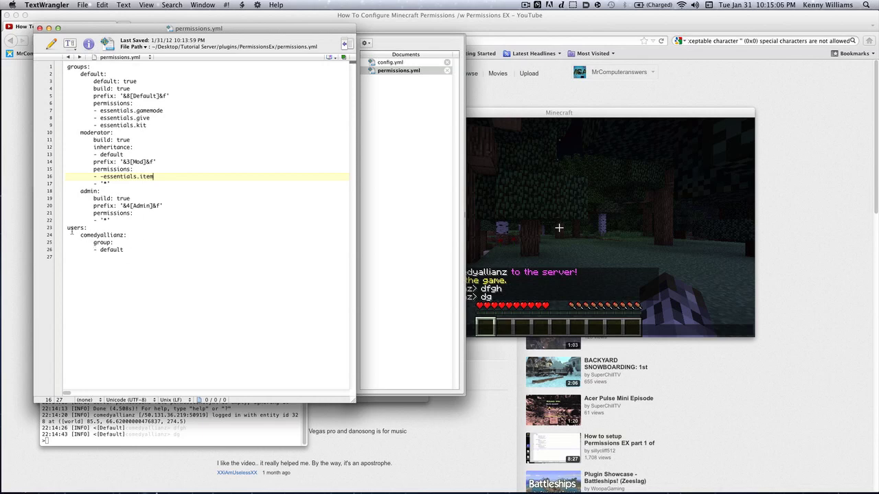
drag(129, 254, 54, 231)
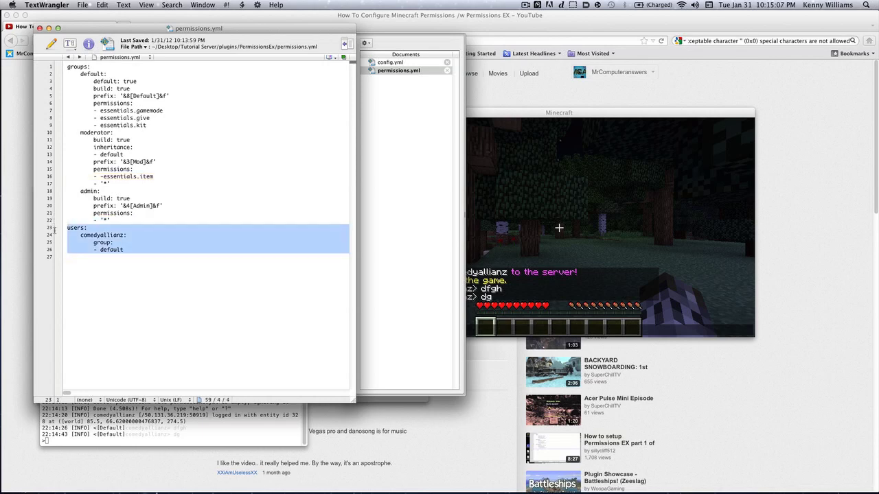
click(134, 249)
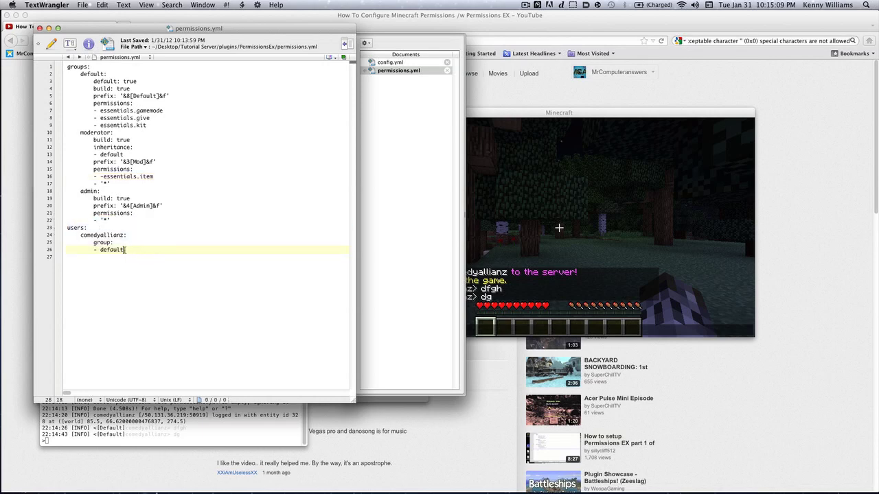
drag(136, 251, 77, 236)
triple_click(114, 250)
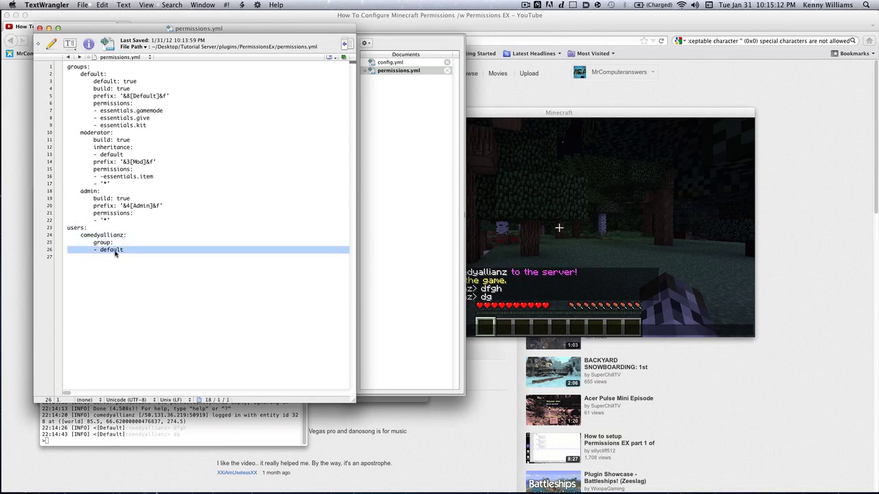
click(115, 252)
double_click(119, 250)
text(moderator)
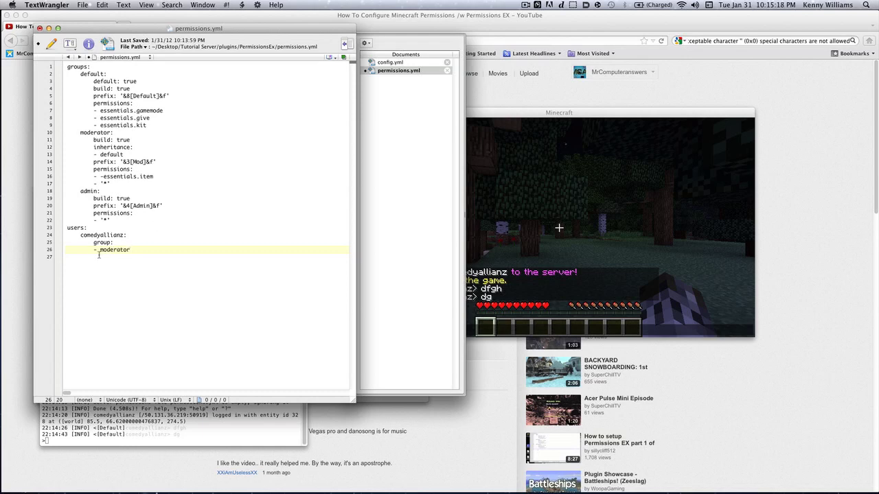
drag(99, 251, 131, 250)
drag(80, 133, 112, 133)
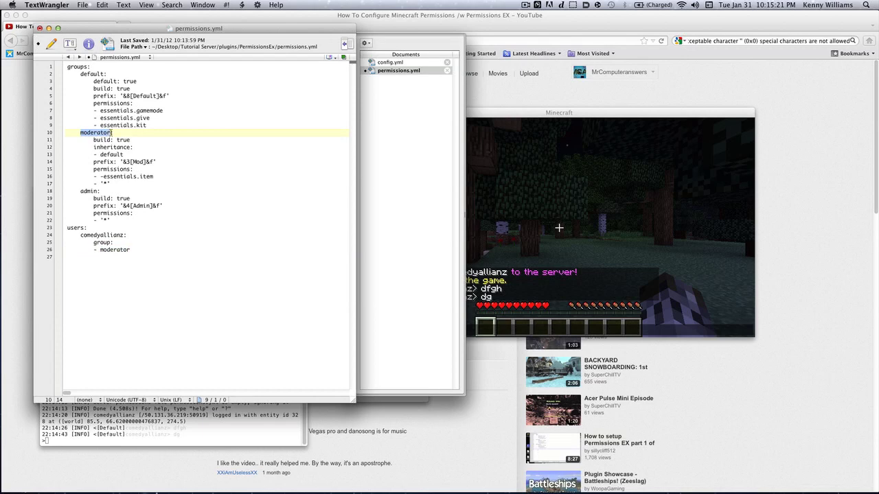
click(151, 242)
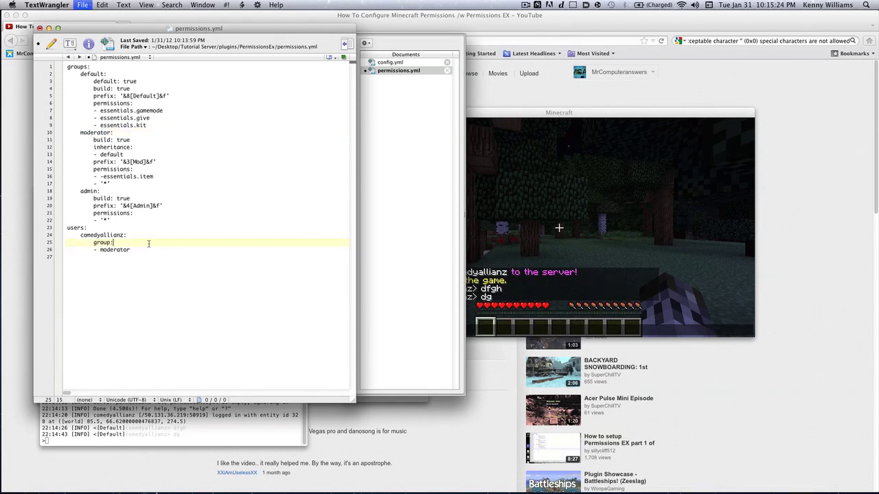
Step: Run pex reload in the server console
click(210, 421)
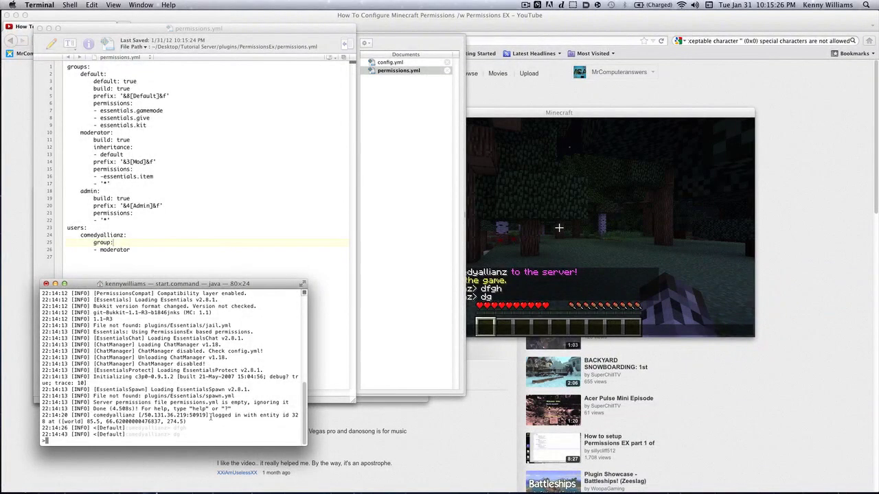
text(pex reload)
key(Return)
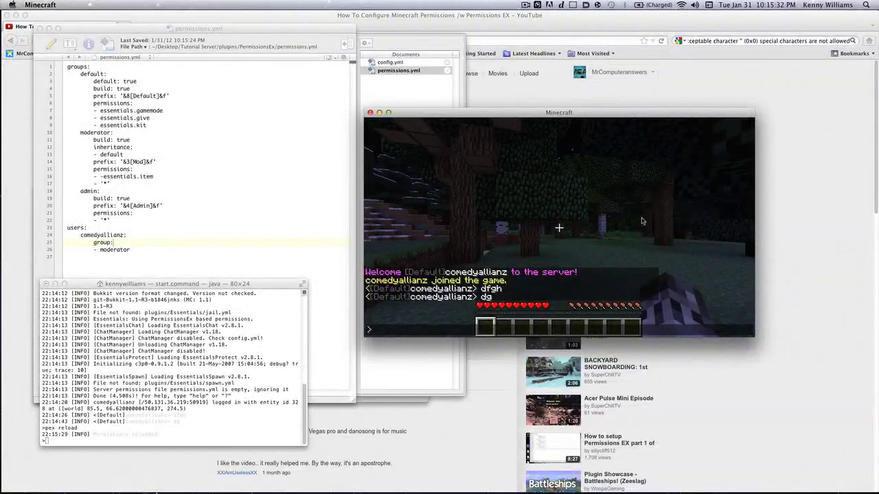
Step: Send the chat message dfg in Minecraft to check the moderator prefix
text(dfg)
key(Return)
key(t)
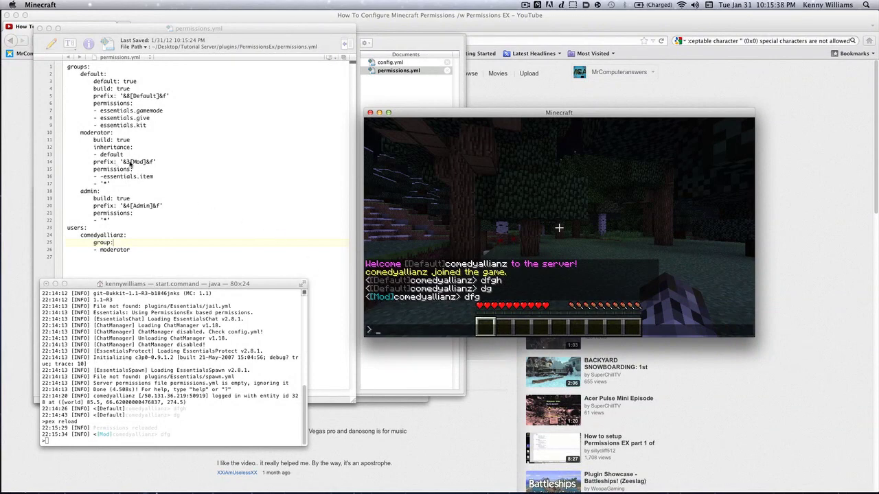
Step: Remove the &f code from the end of the admin group's prefix in permissions.yml and return to Minecraft
click(160, 212)
click(160, 207)
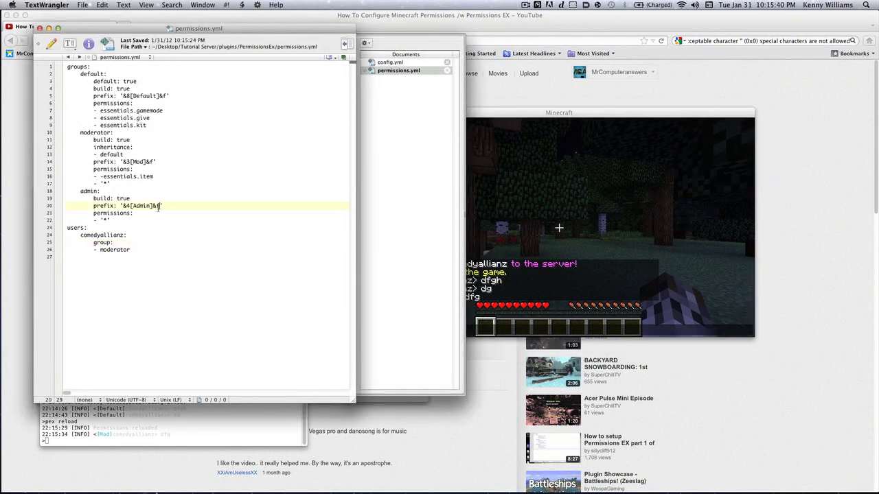
key(BackSpace)
key(BackSpace)
click(592, 182)
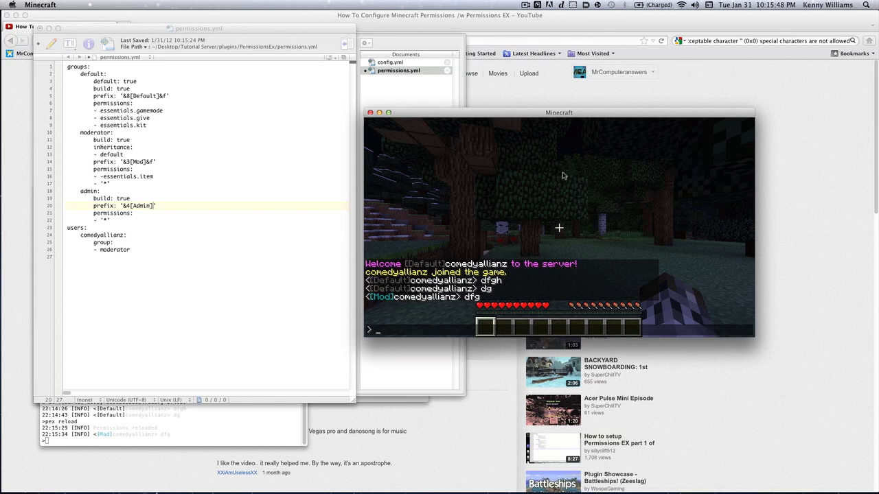
Step: Test the moderator permissions in Minecraft by running the /gm and /unlimited commands
text(/gm)
key(Return)
key(t)
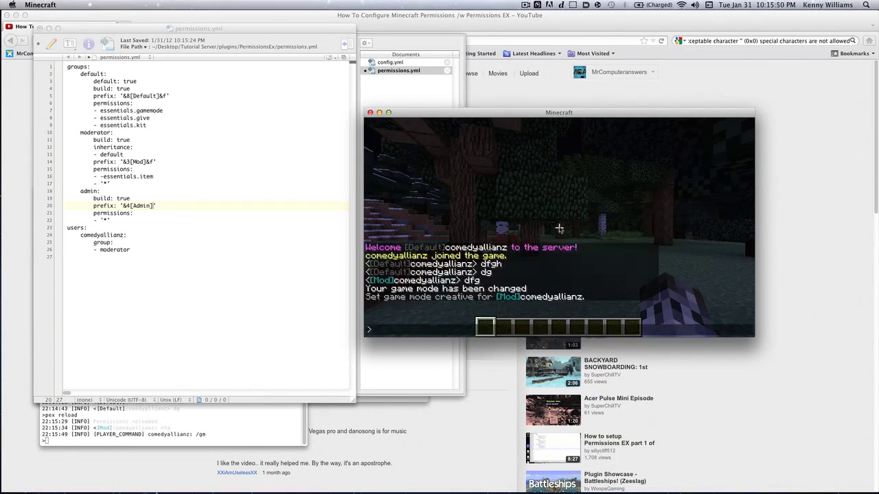
text(/unlimited)
key(Return)
Step: Run /ci and the negated /item command in Minecraft to check the moderator's access to them
key(slash)
text(c)
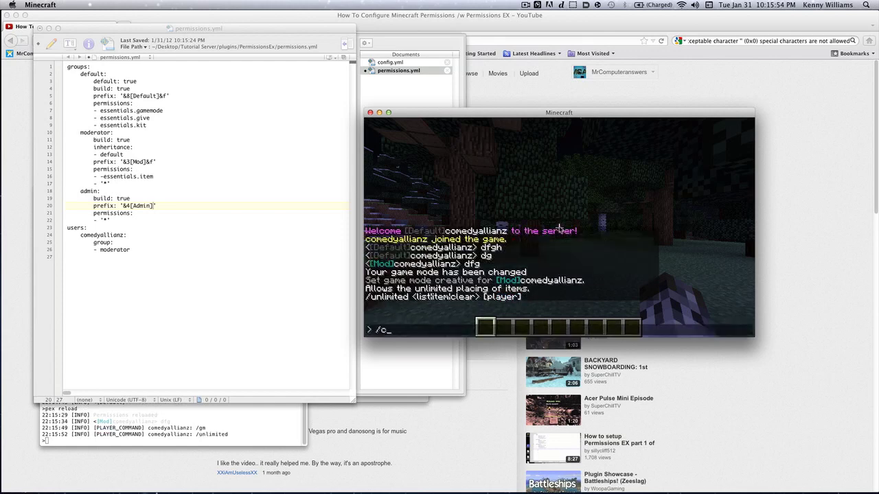
text(i)
key(Return)
key(t)
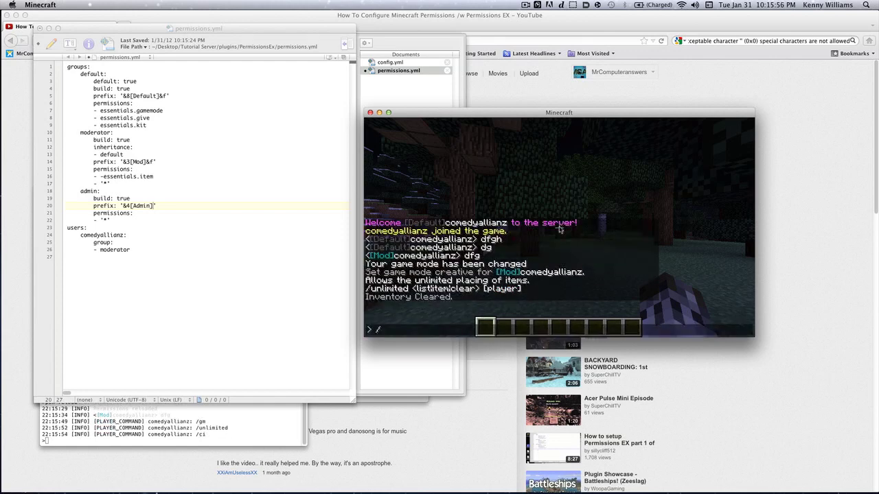
key(Return)
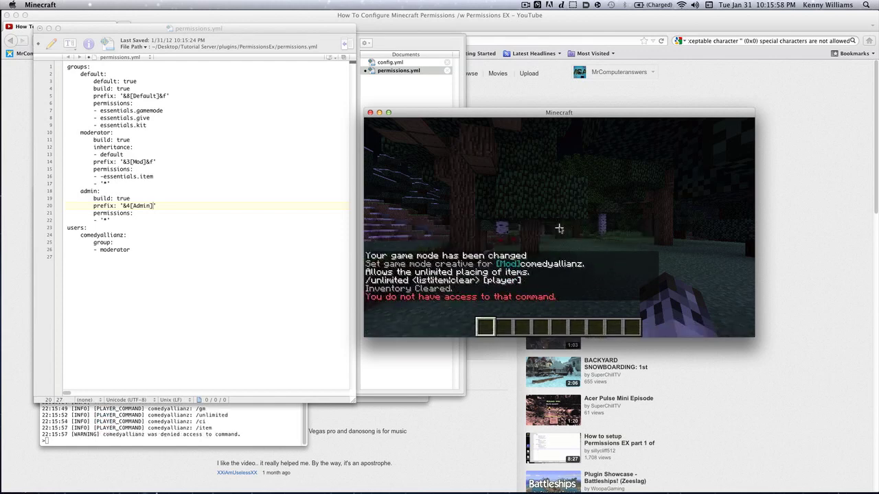
key(t)
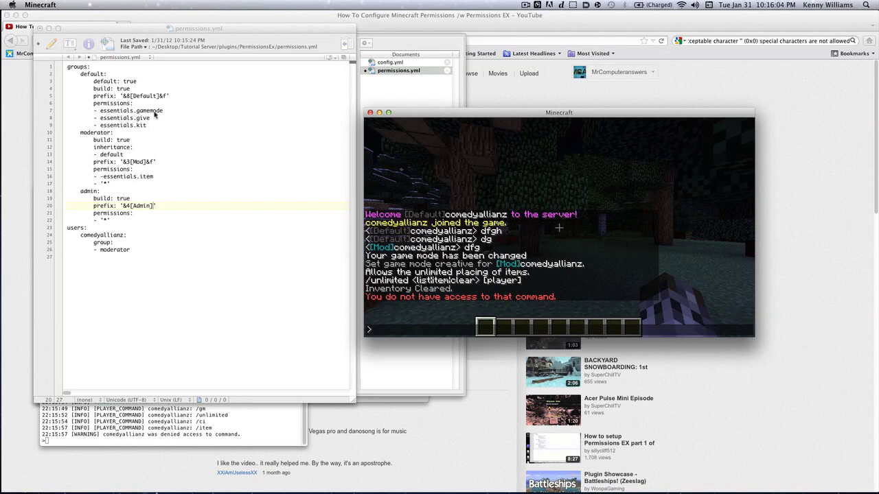
Step: Set the player's group to admin in the users section of permissions.yml and save the file
click(164, 206)
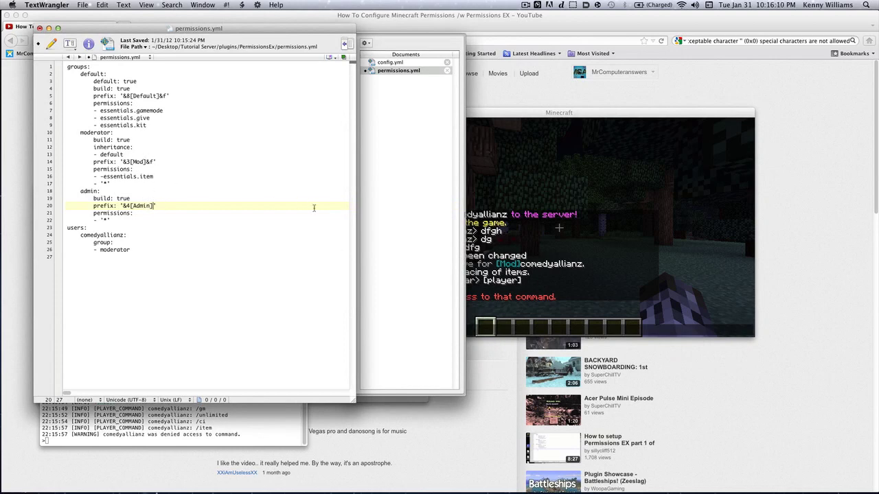
click(192, 218)
key(super+s)
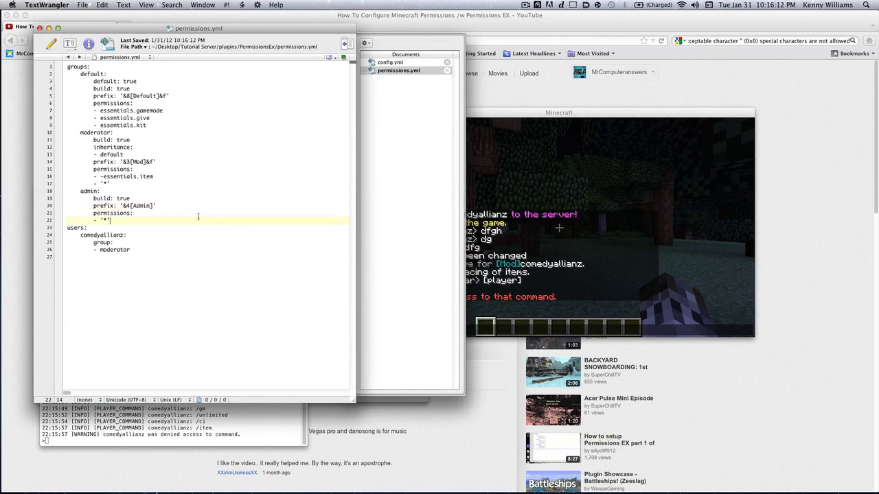
double_click(113, 251)
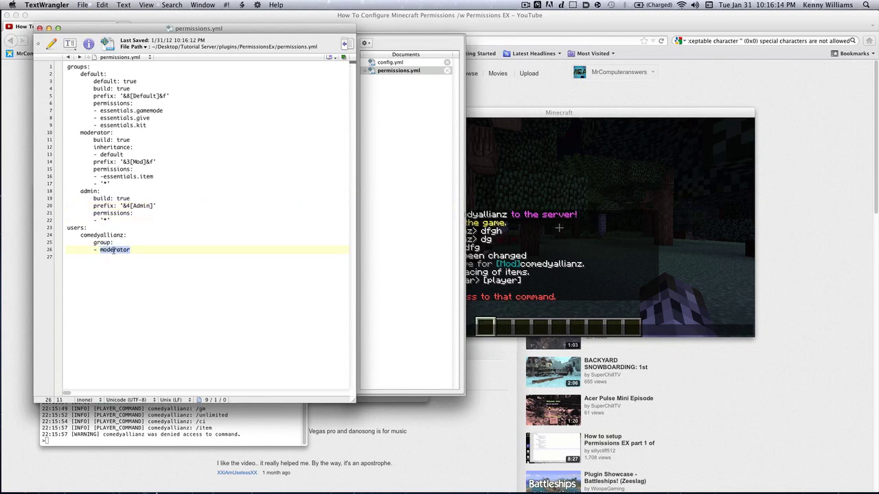
text(admin)
key(super+s)
Step: Reload the permissions from the server console with pex reload
click(227, 414)
text(pex r)
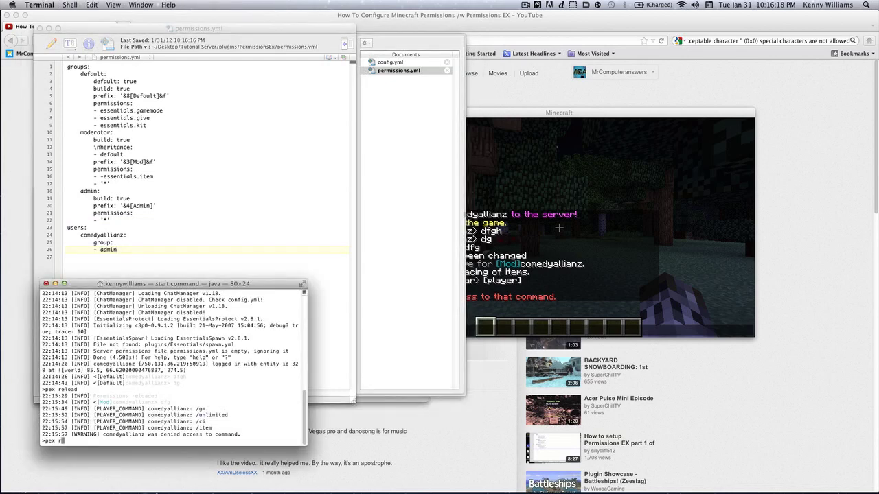
text(elaoad)
key(Return)
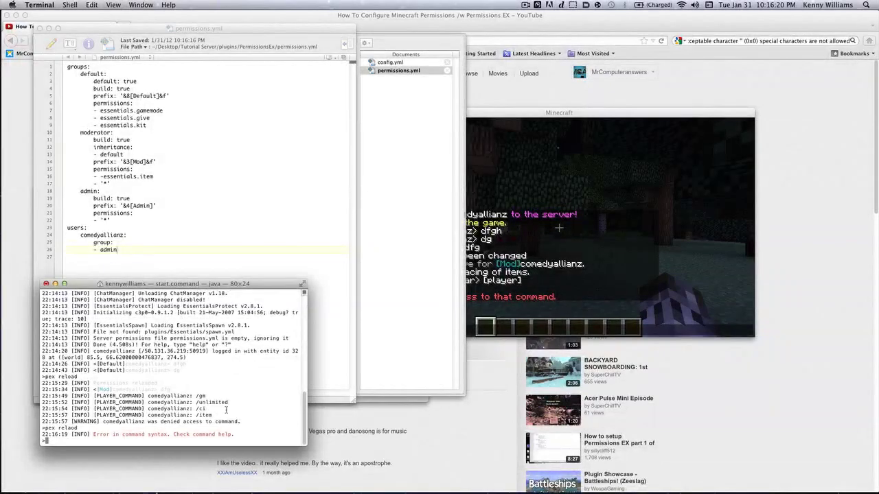
text(pex reload)
key(Return)
Step: Send the chat message dsg in Minecraft to check the admin prefix without the &f code
click(552, 233)
text(tdsg)
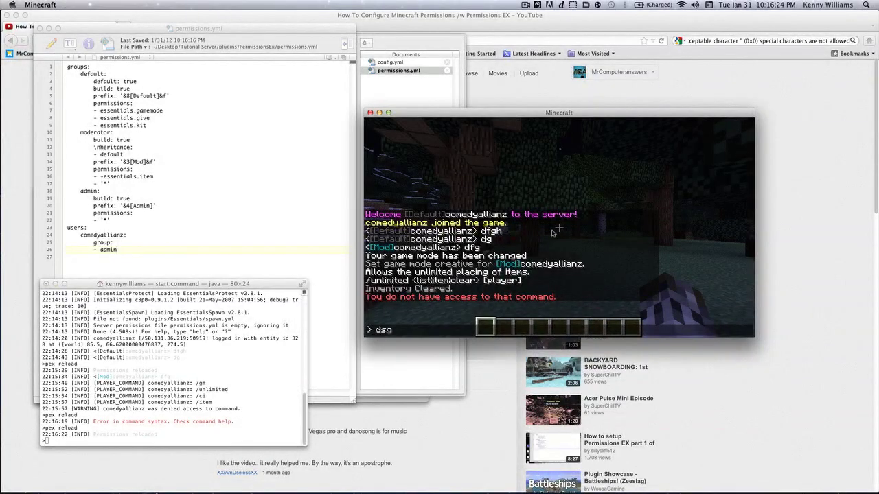
key(Return)
key(e)
key(e)
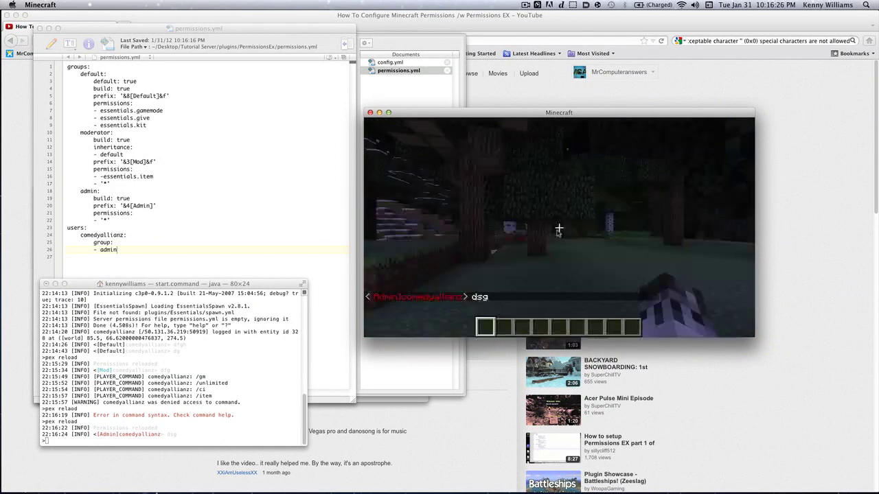
key(t)
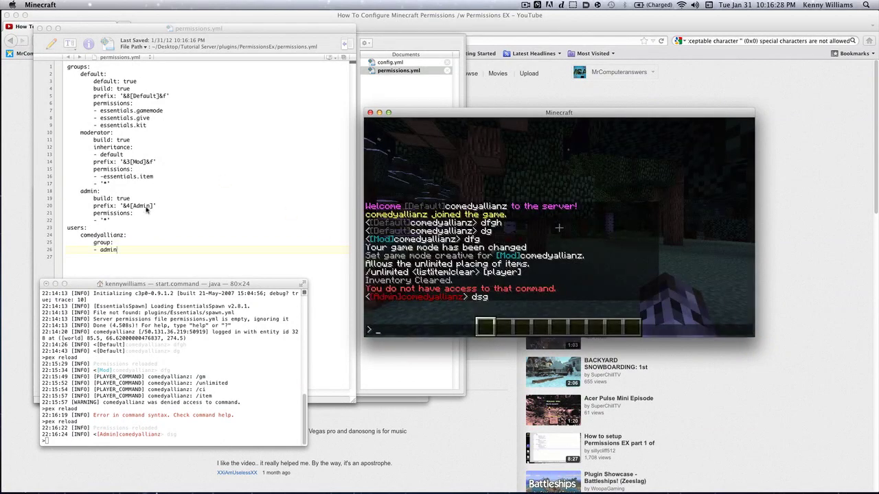
Step: Add &f back to the end of the admin prefix in permissions.yml, save, and run pex reload in the server console
click(153, 206)
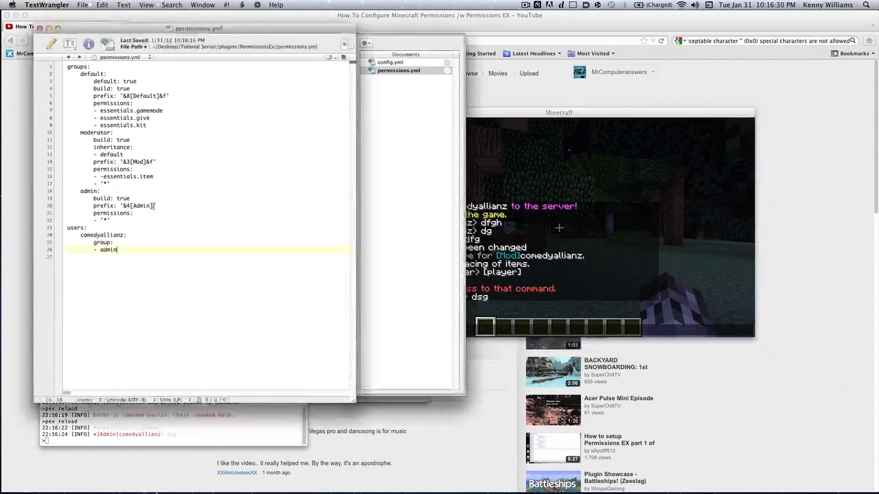
text(&f)
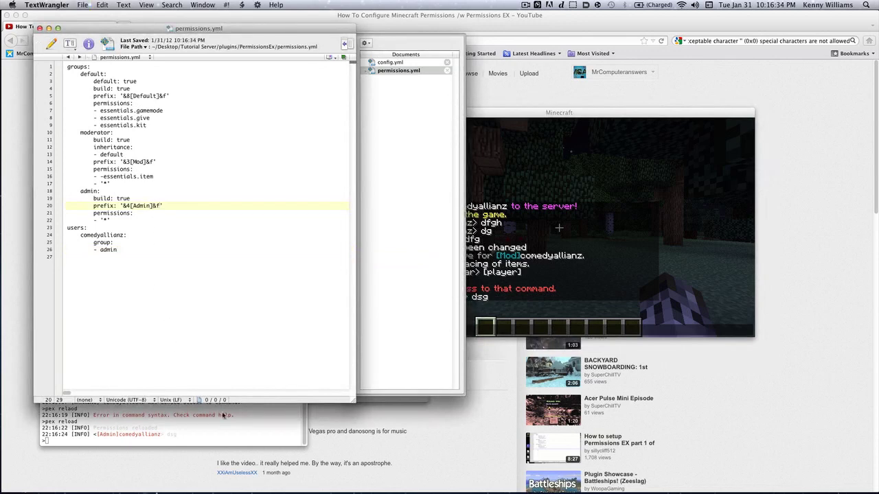
key(super+Tab)
text(pex)
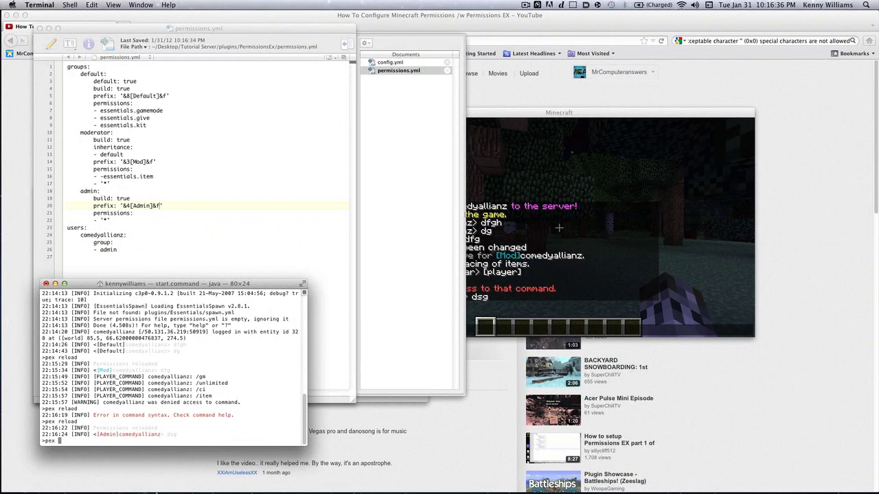
text( reload)
key(Return)
Step: Send the chat message hs in Minecraft to check the admin prefix with the &f code
click(582, 226)
text(t)
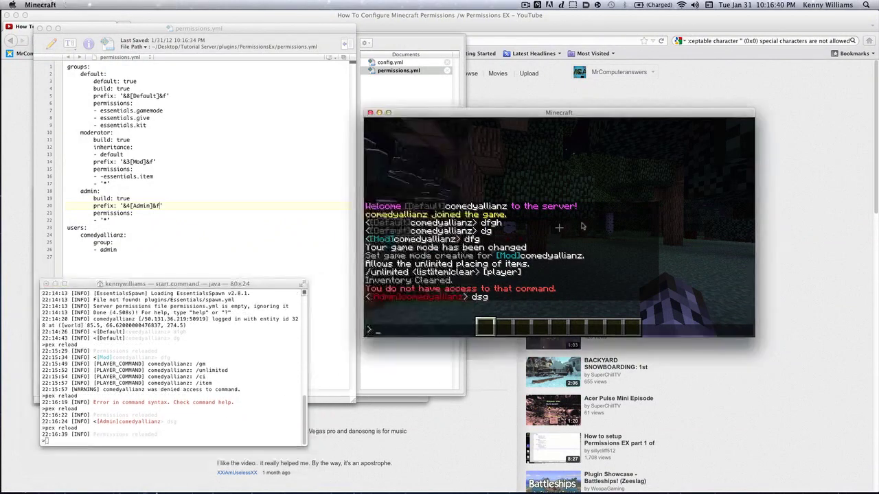
text(hs)
key(Return)
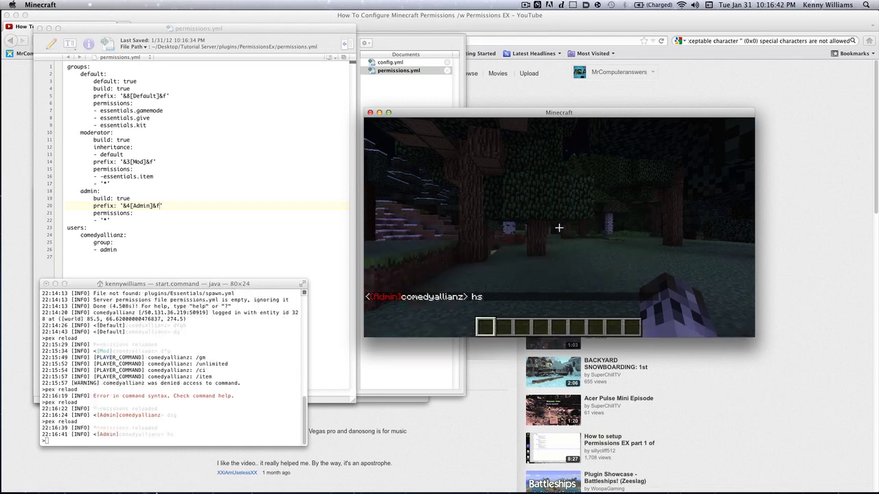
Step: Run the /item command in Minecraft to test the admin group's access
key(t)
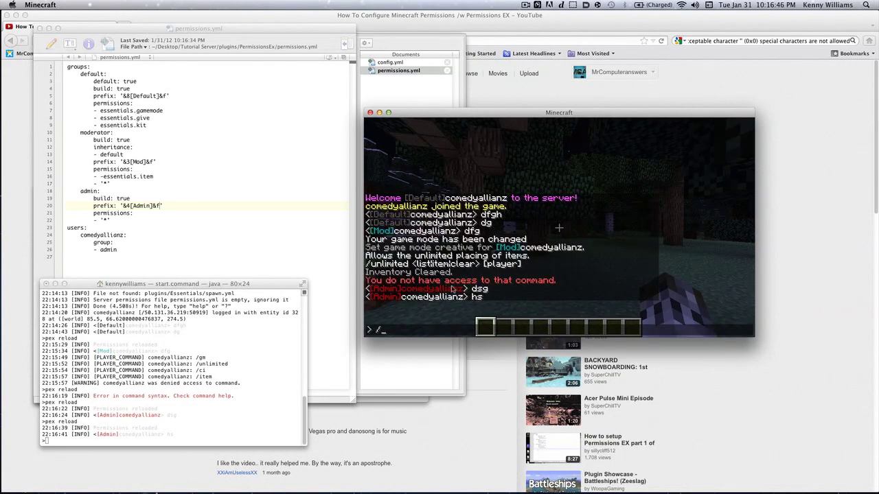
text(/item)
key(Return)
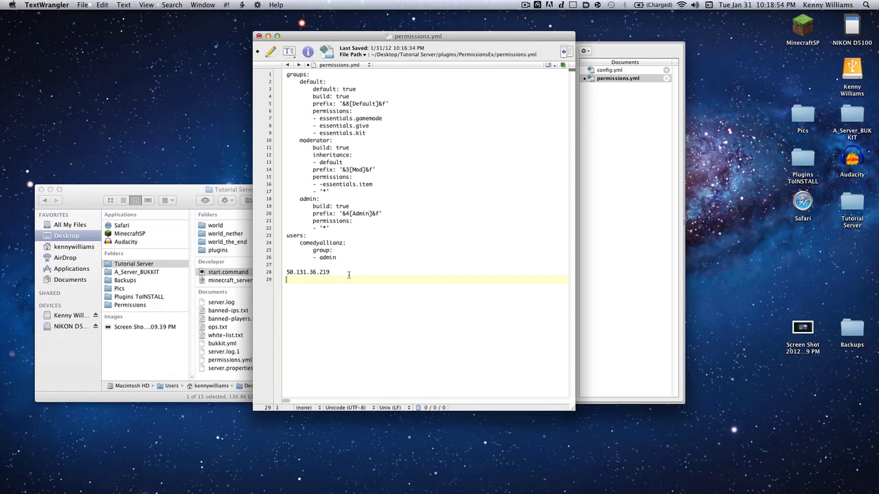
Step: Highlight the IP address noted below the users section of permissions.yml
drag(343, 274, 286, 273)
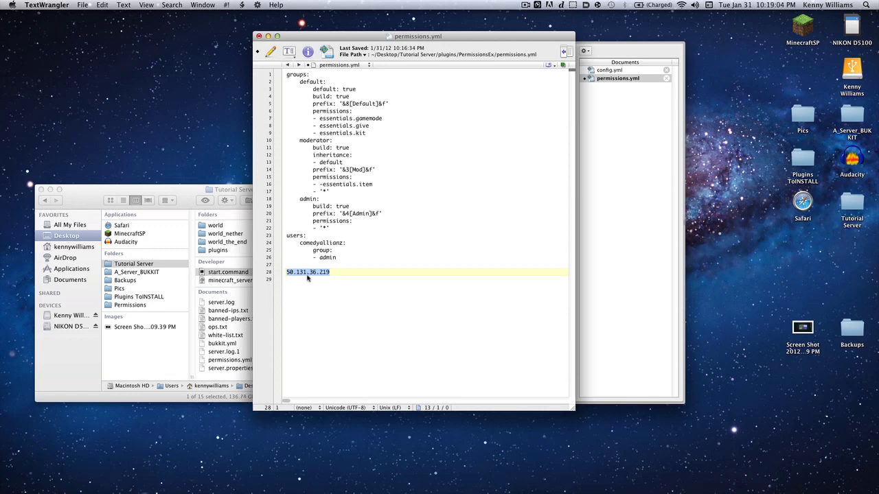
click(314, 272)
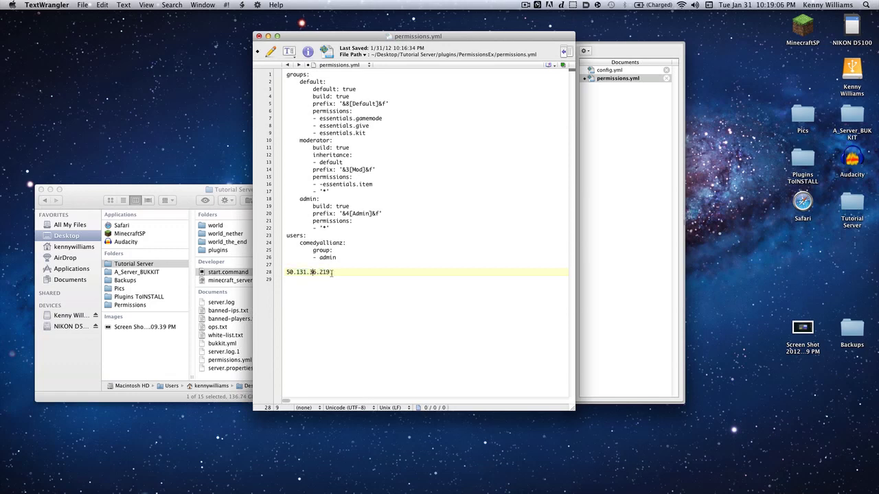